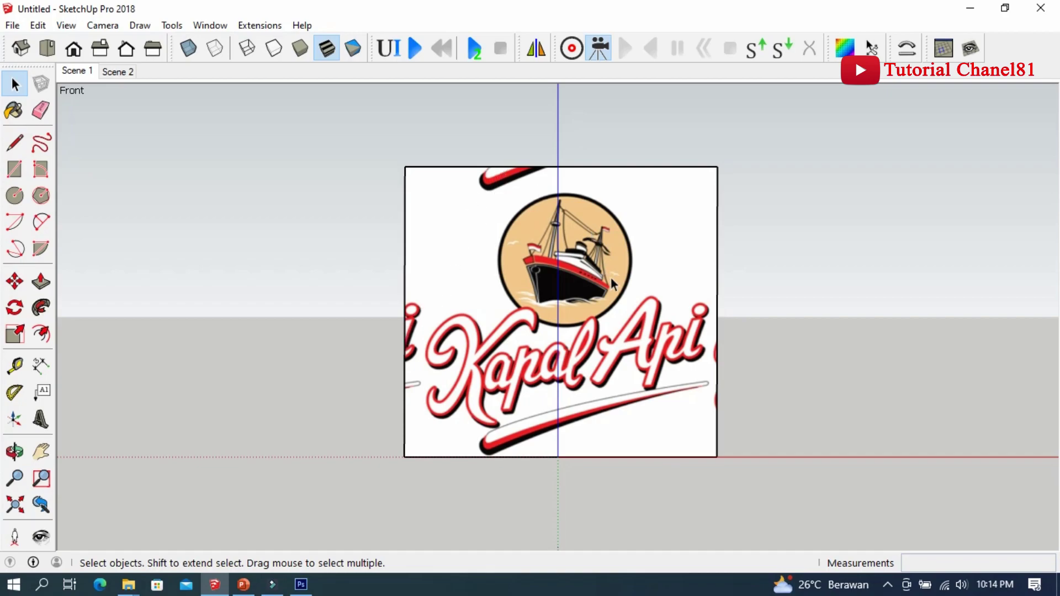
Switch to the Scene 2 tab to view the white cup.
scroll(256, 283, down, 1)
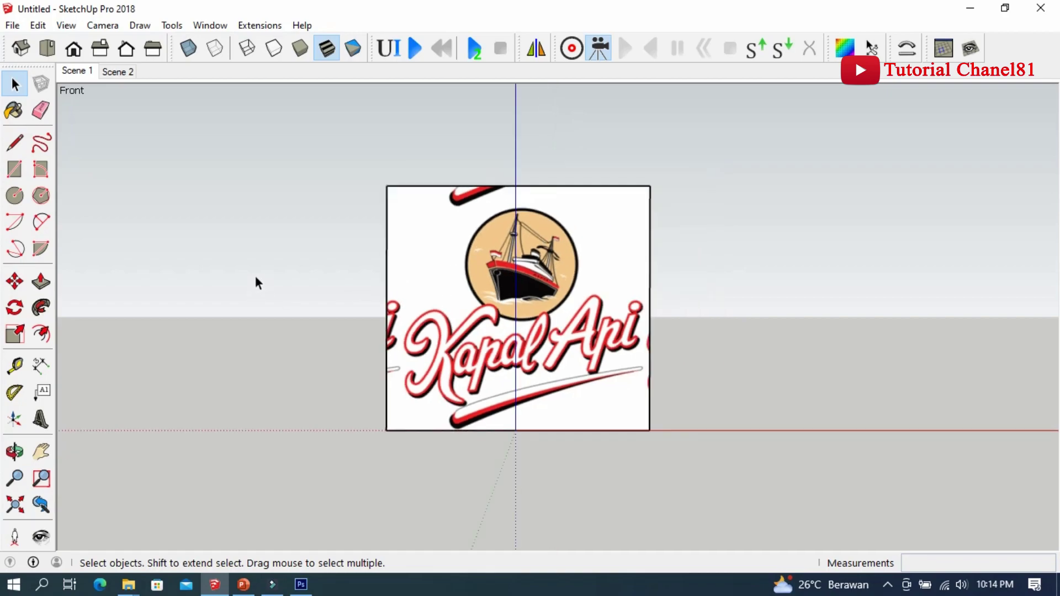
click(118, 72)
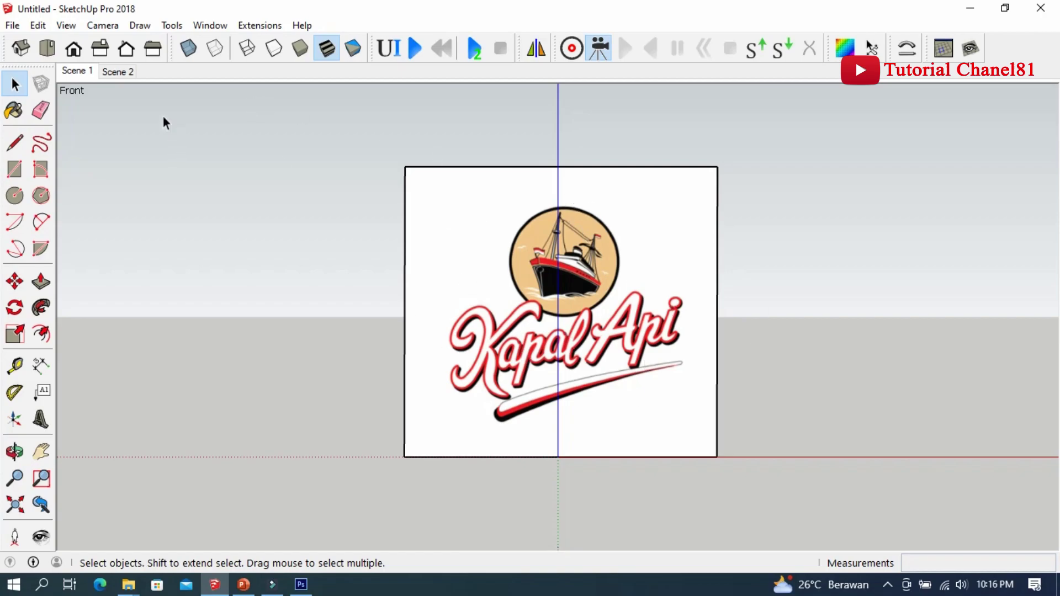
click(117, 72)
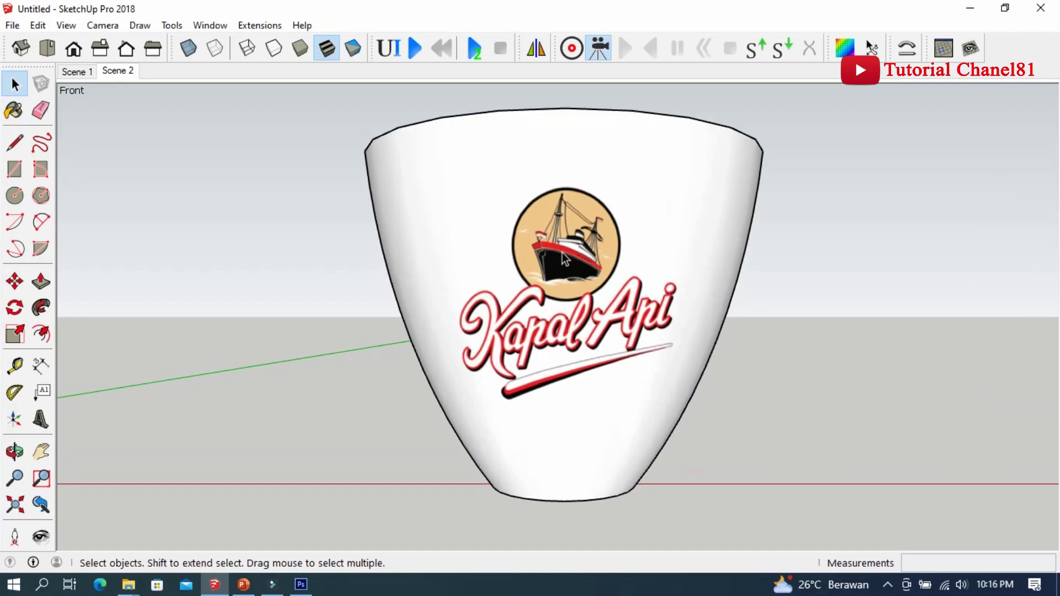
scroll(528, 284, up, 1)
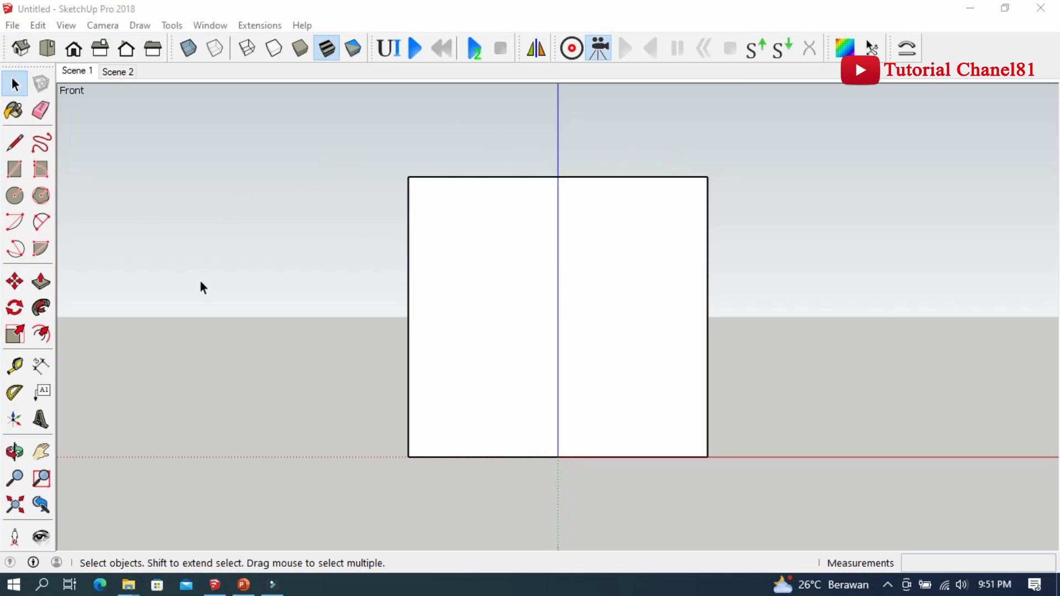
Import logo 1 as a texture on the rectangle face, stretched bottom-left to top-right.
click(498, 315)
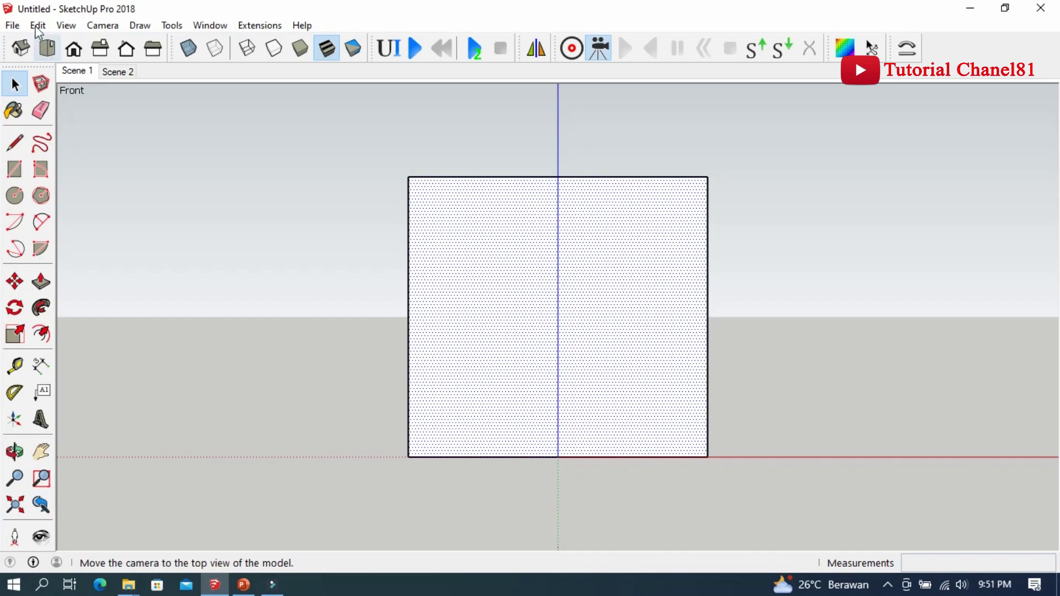
click(12, 25)
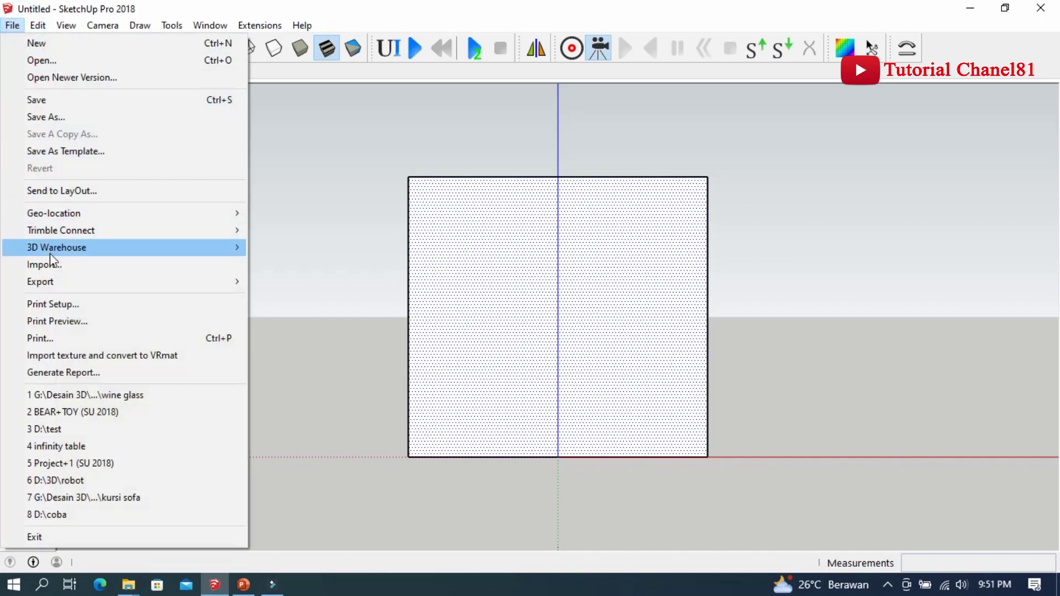
click(45, 268)
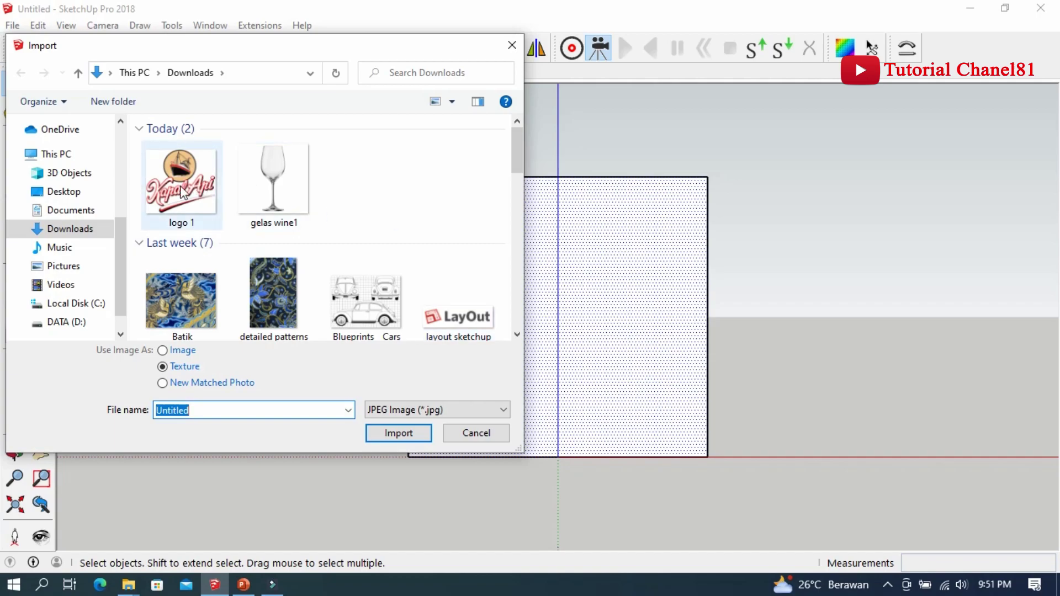
mouse_move(181, 179)
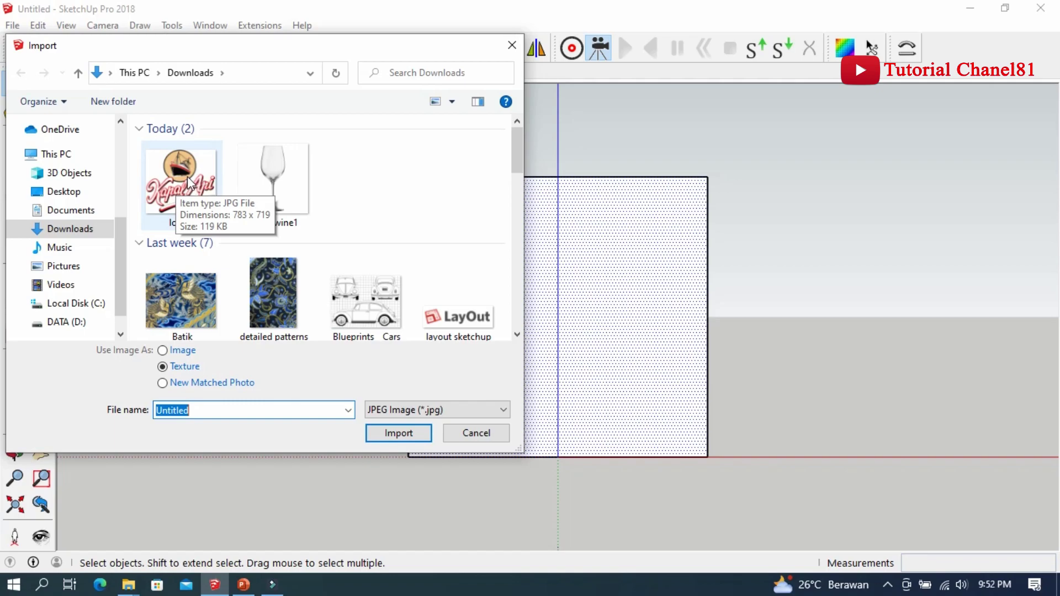
click(190, 182)
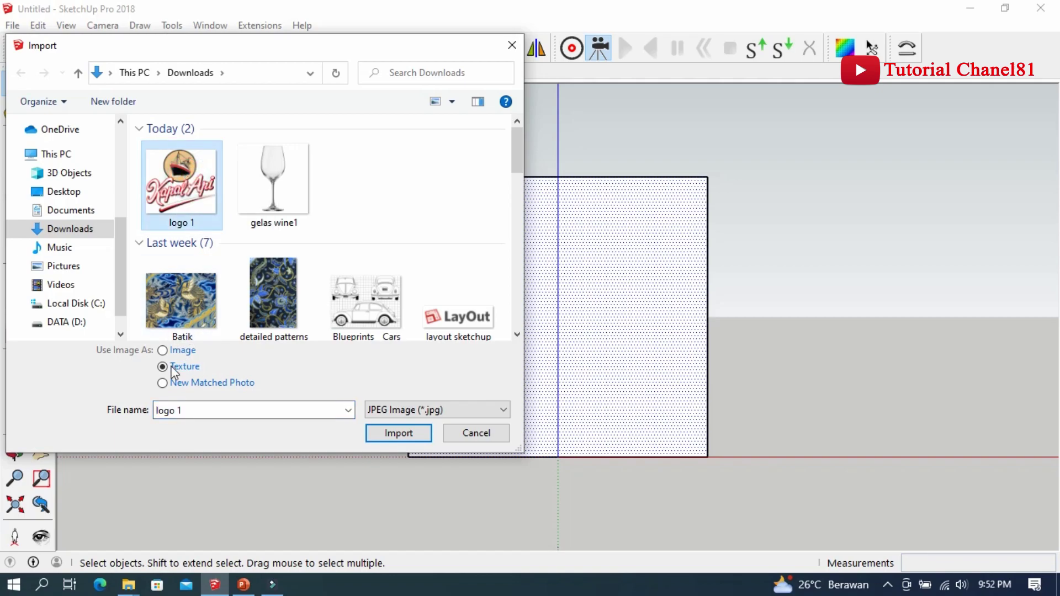
click(409, 435)
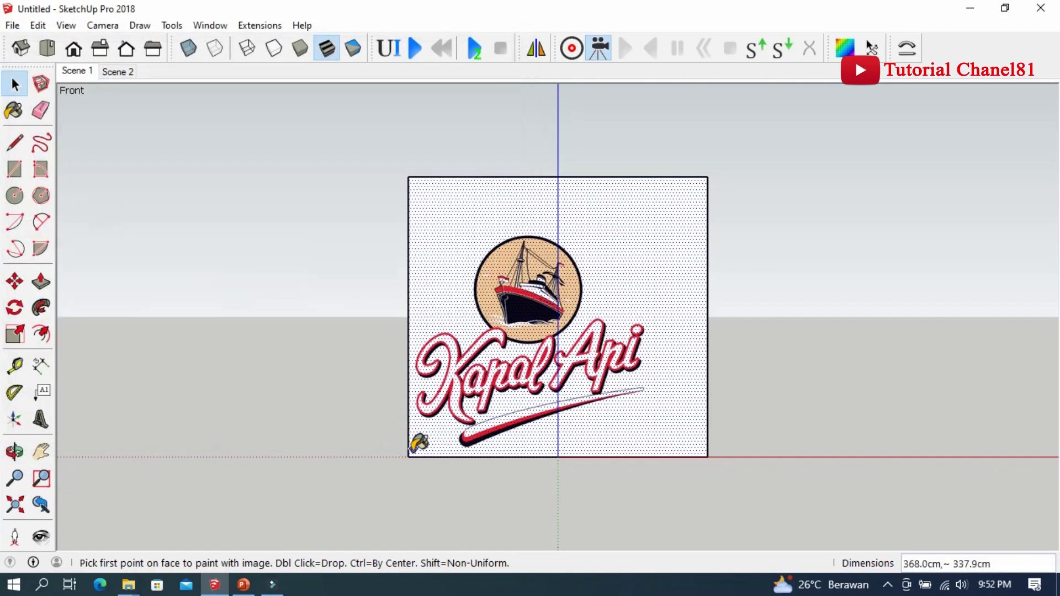
click(408, 457)
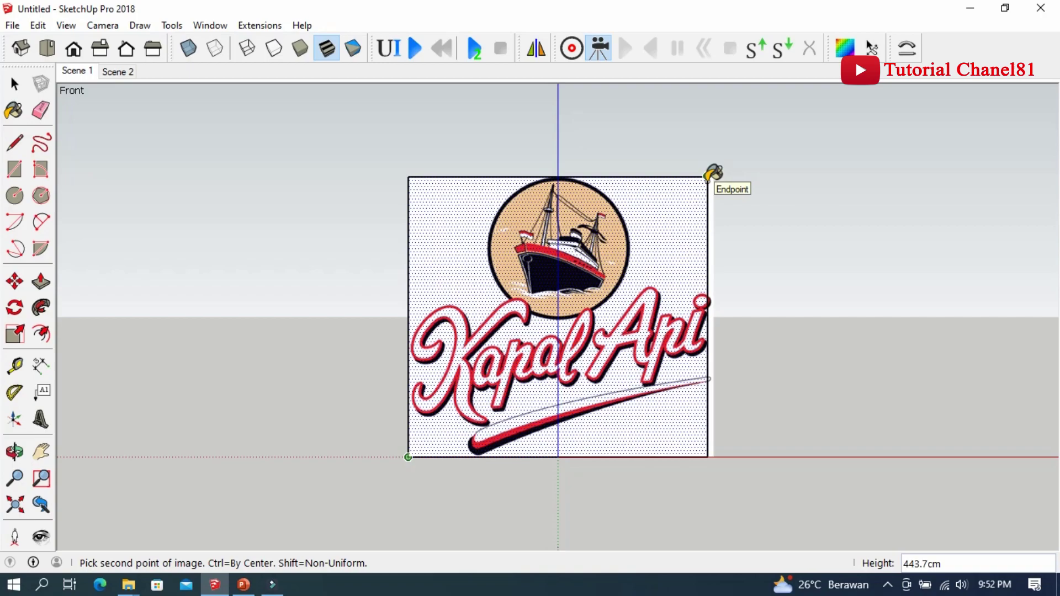
click(708, 177)
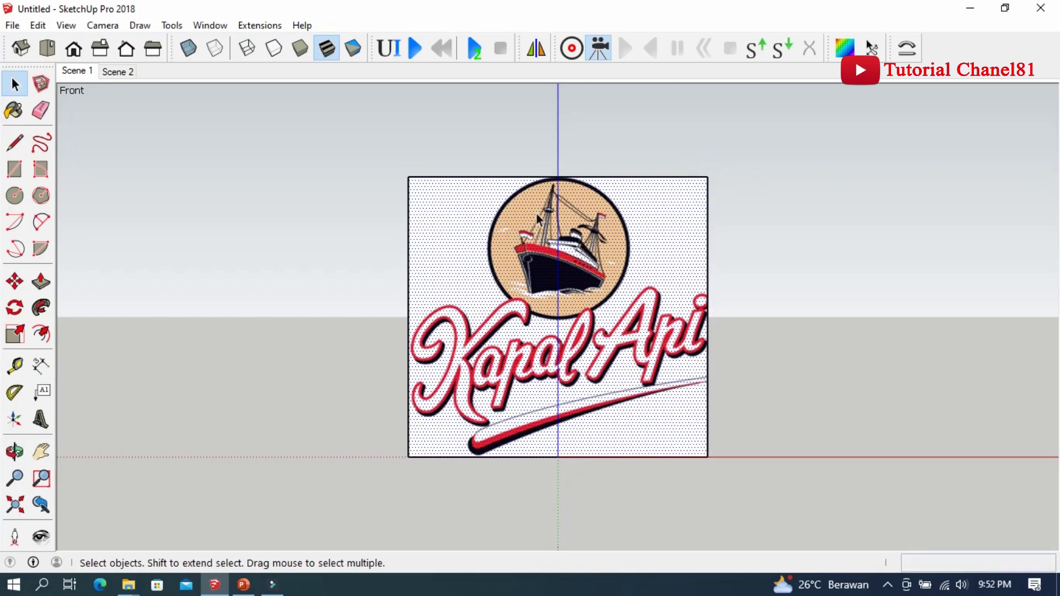
Move the rectangle's right edge slightly further right.
scroll(595, 251, up, 1)
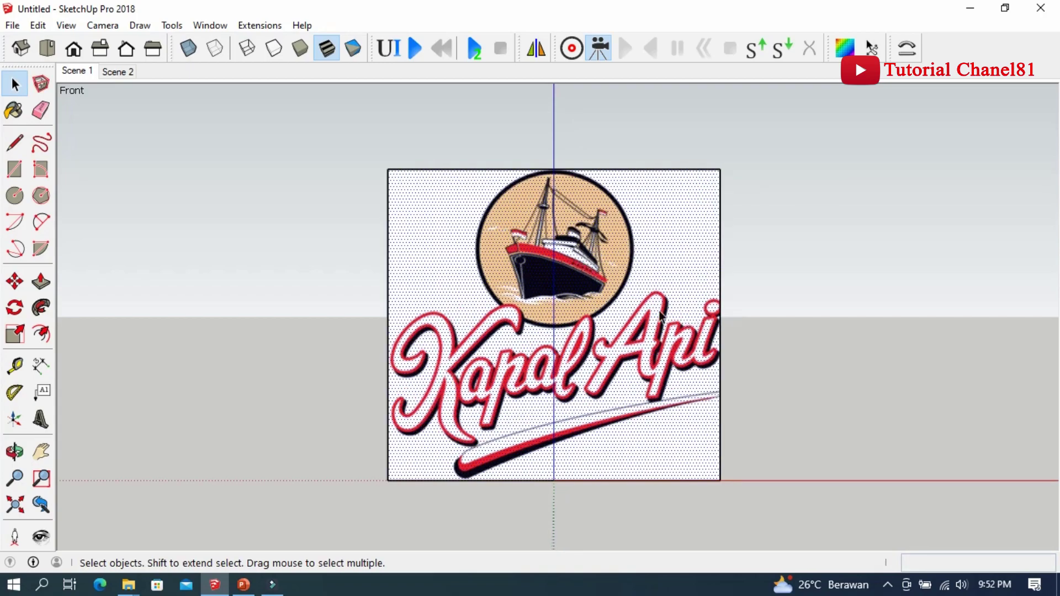
click(15, 282)
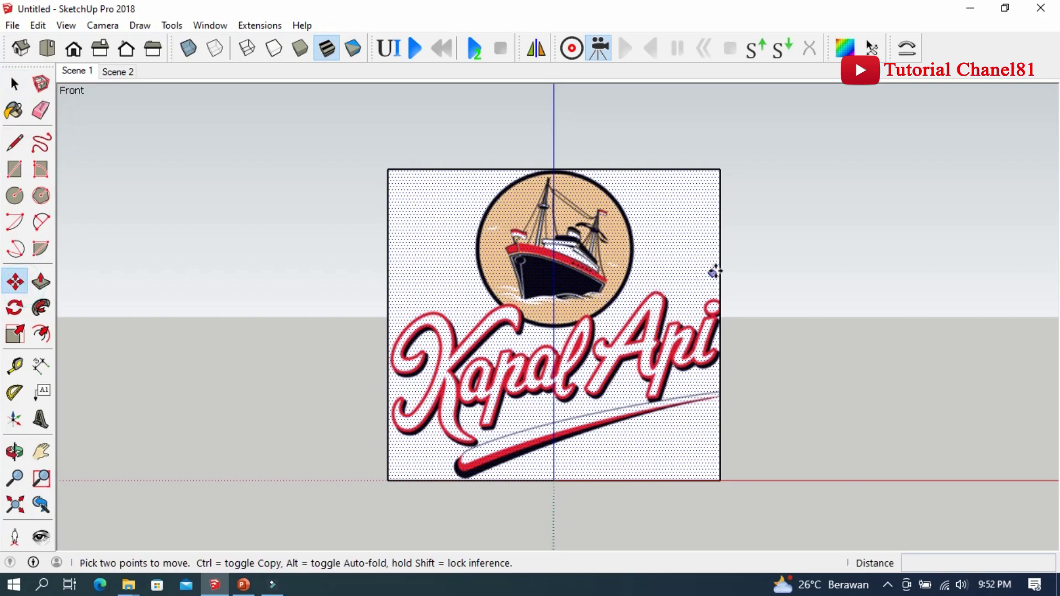
click(14, 83)
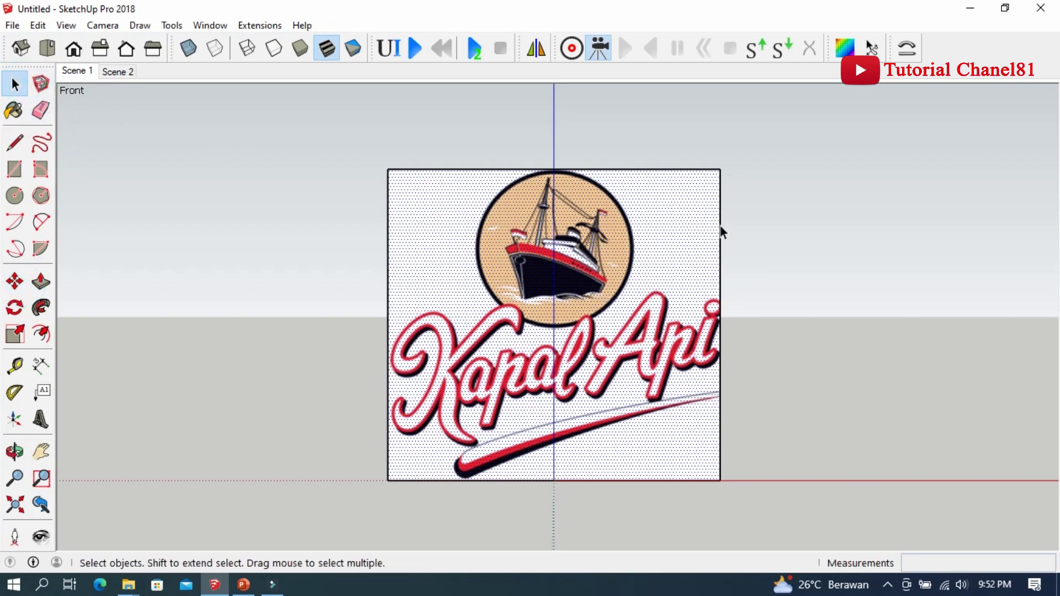
click(722, 232)
click(15, 282)
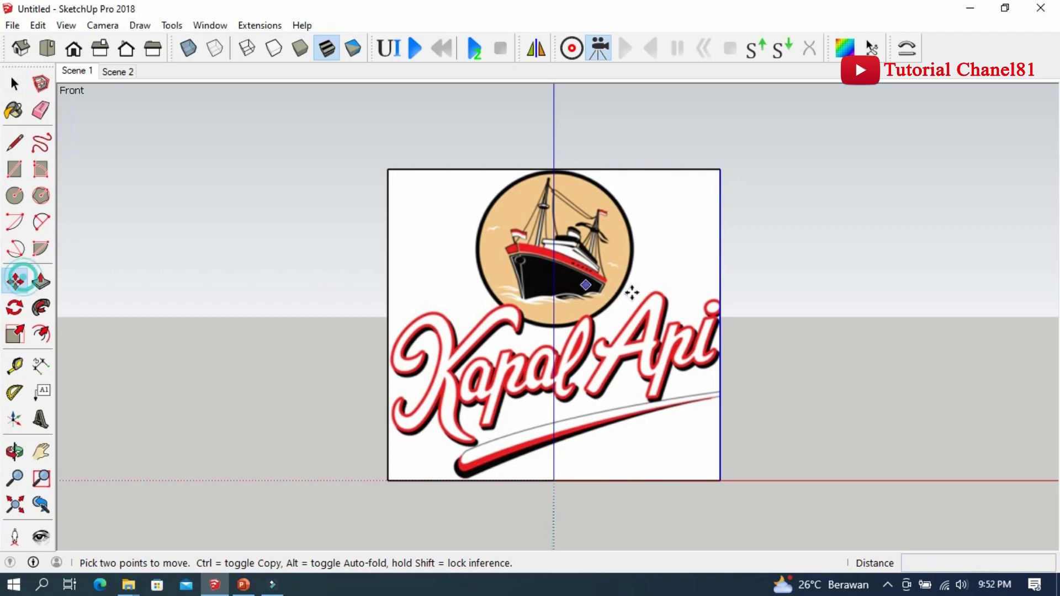
click(720, 283)
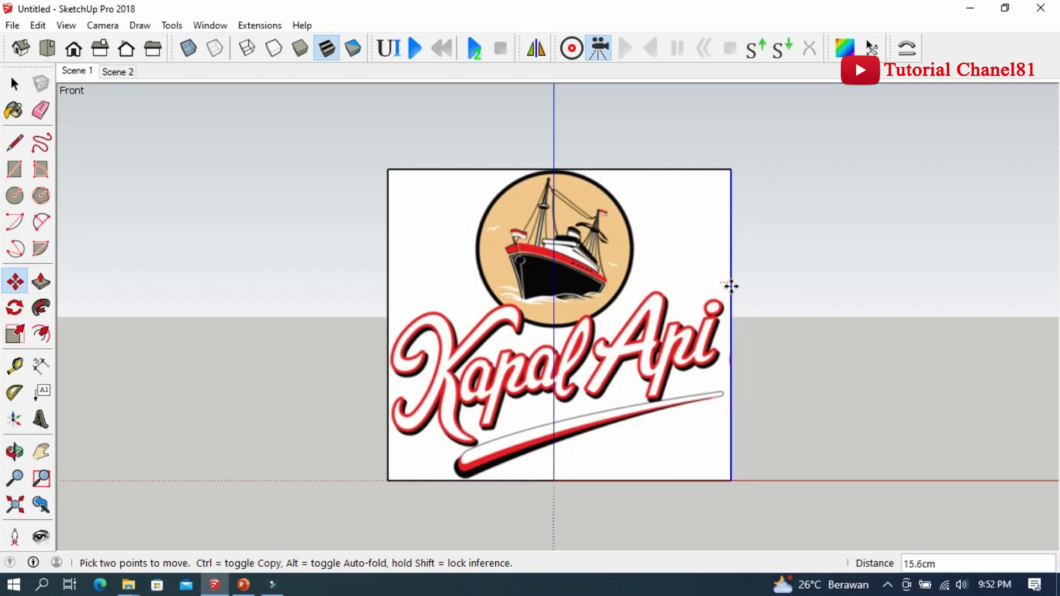
click(730, 286)
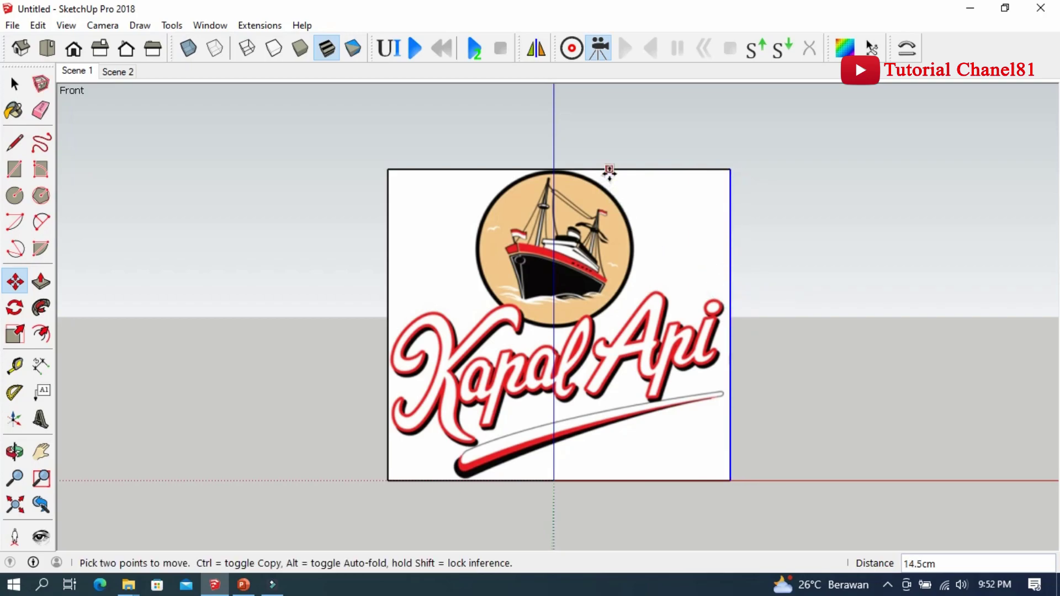
Raise the rectangle's top edge above the logo.
click(15, 85)
drag(320, 137, 544, 238)
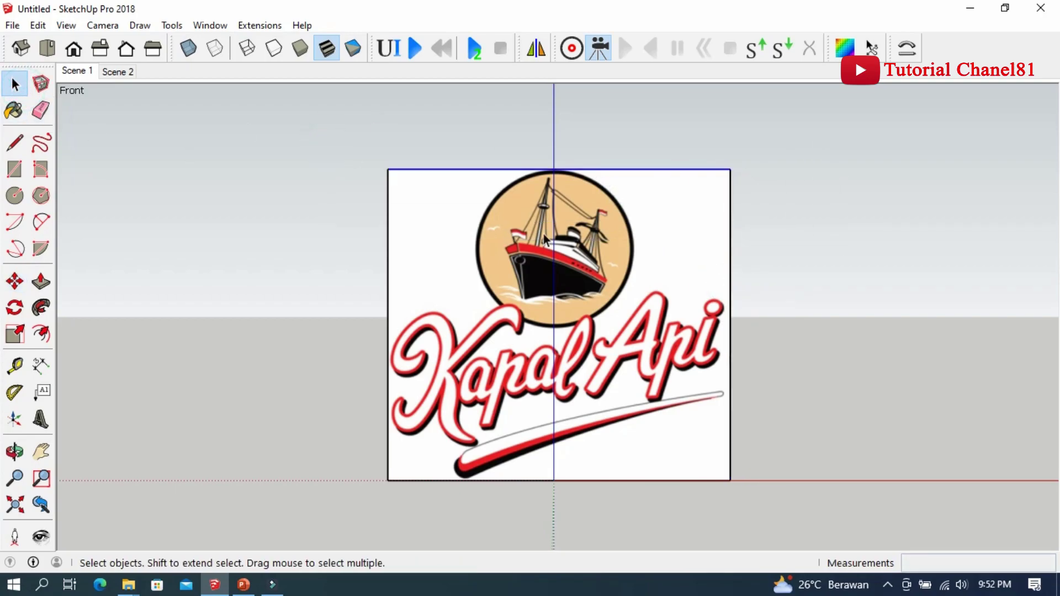
click(15, 281)
click(630, 167)
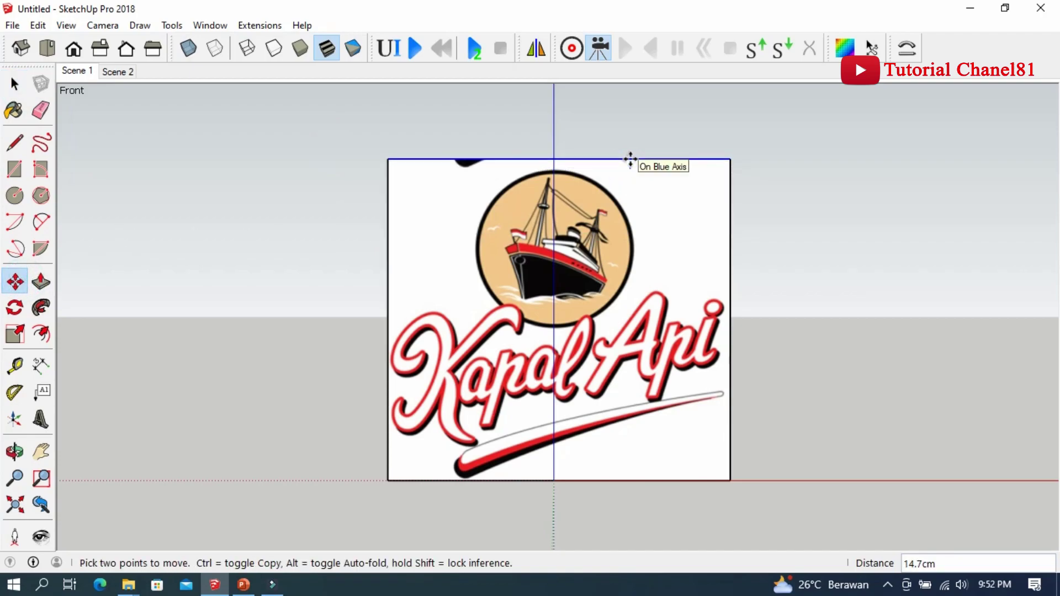
click(631, 160)
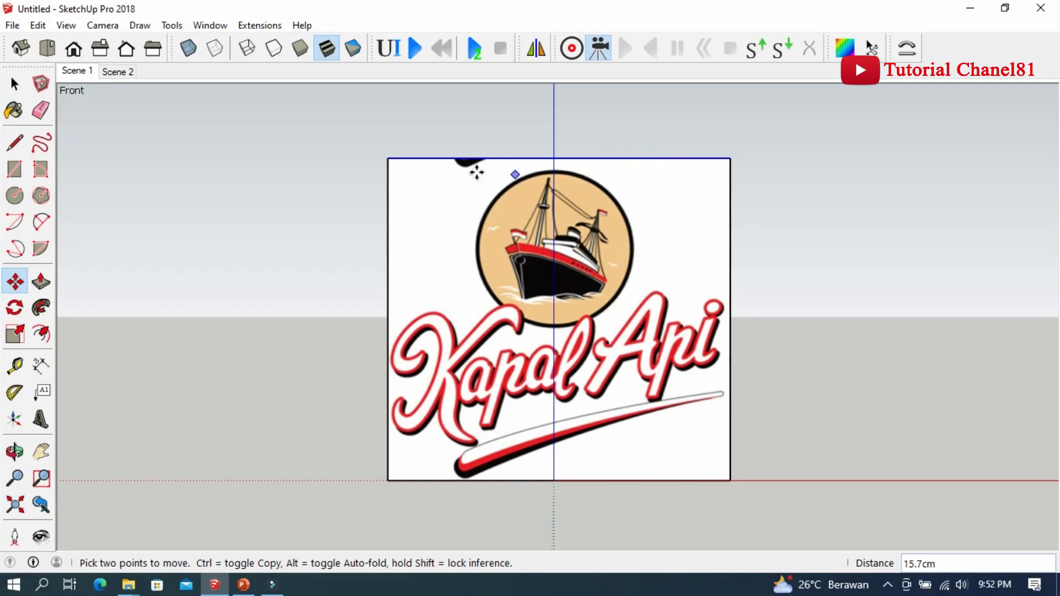
scroll(474, 164, up, 1)
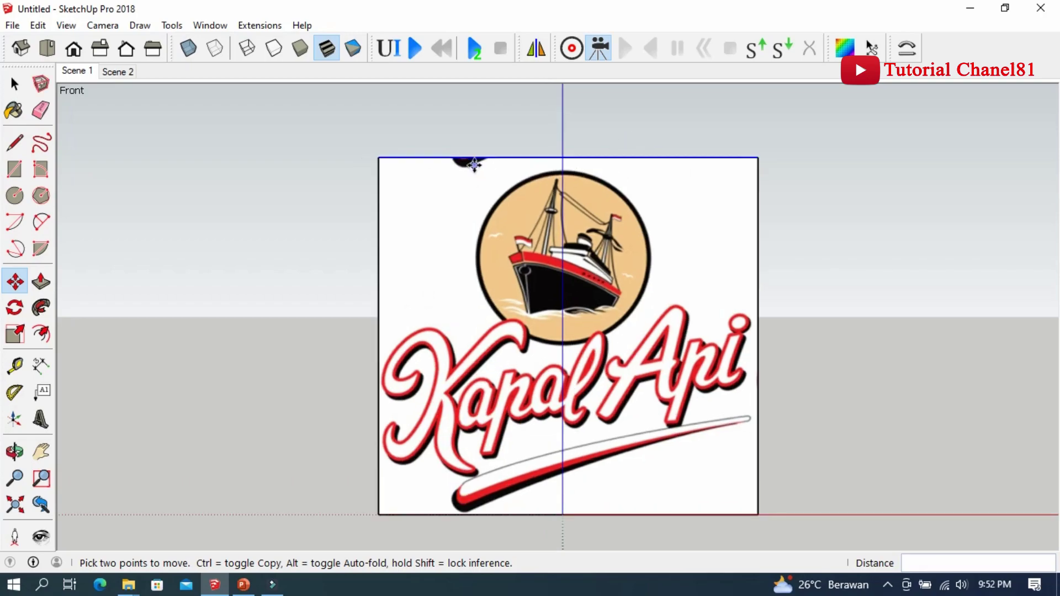
scroll(474, 165, down, 1)
scroll(463, 179, up, 1)
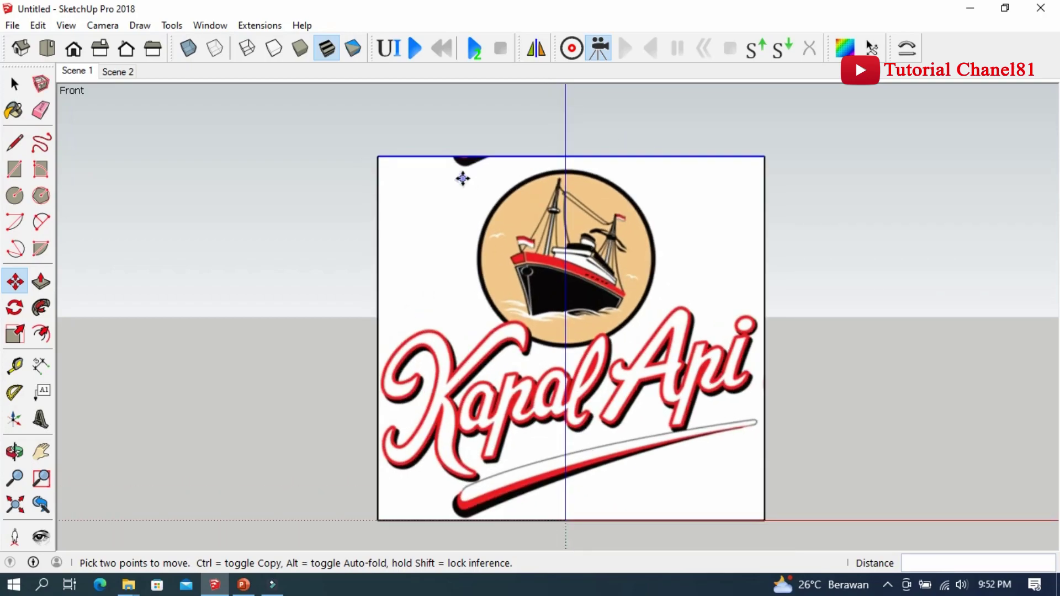
click(524, 156)
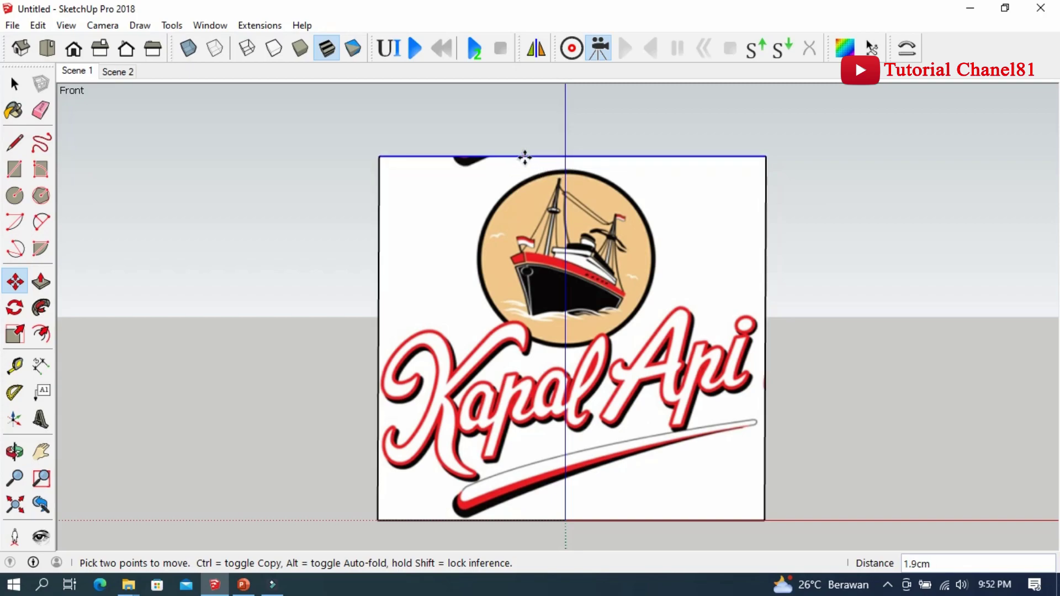
click(524, 158)
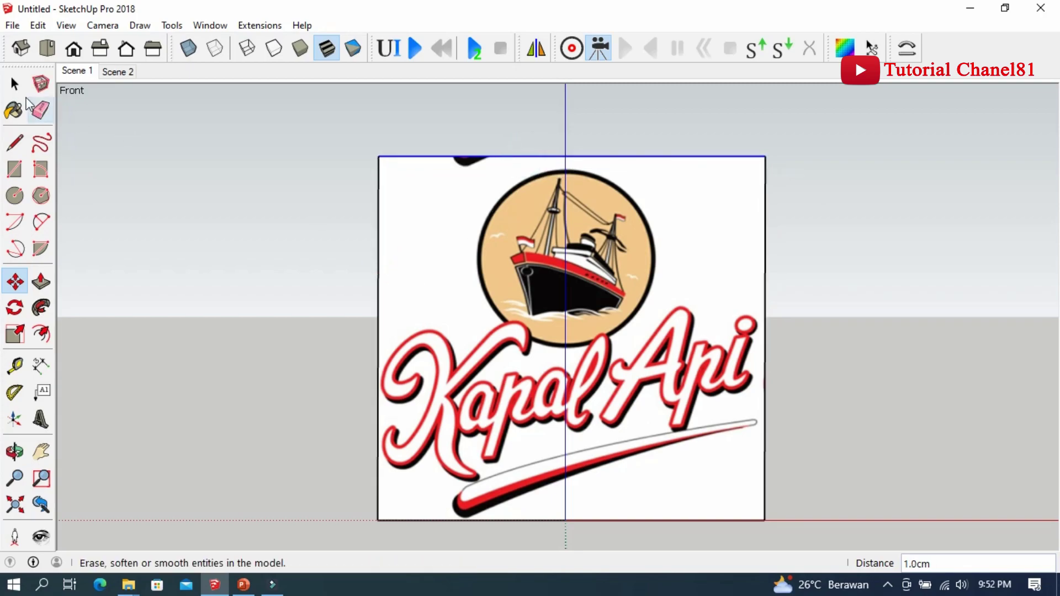
Shift the left edge a little further left, then select the whole logo rectangle.
click(15, 84)
drag(296, 138, 470, 544)
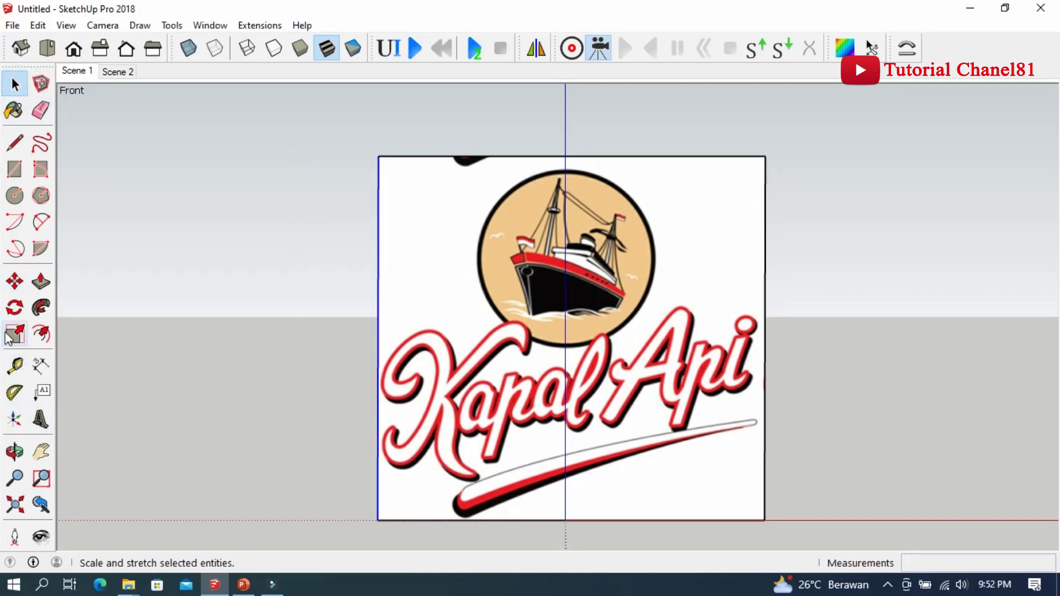
click(15, 282)
click(379, 296)
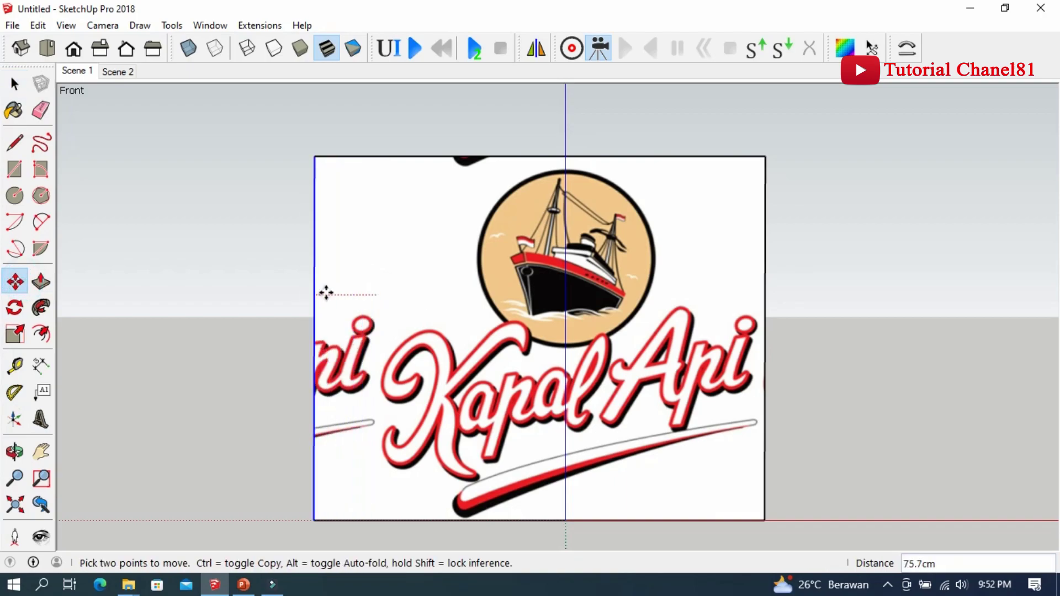
click(376, 291)
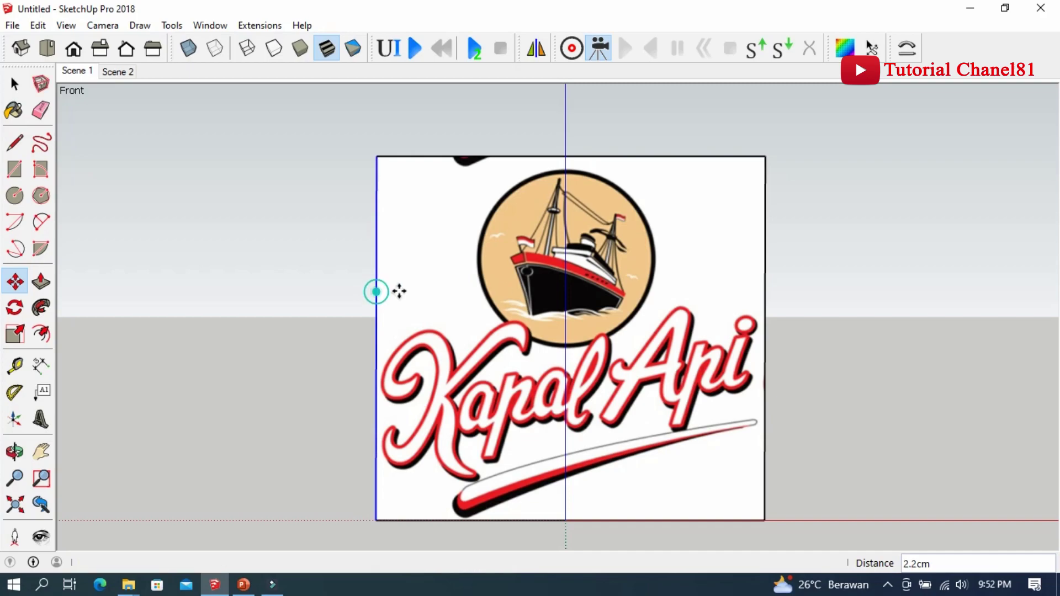
click(376, 287)
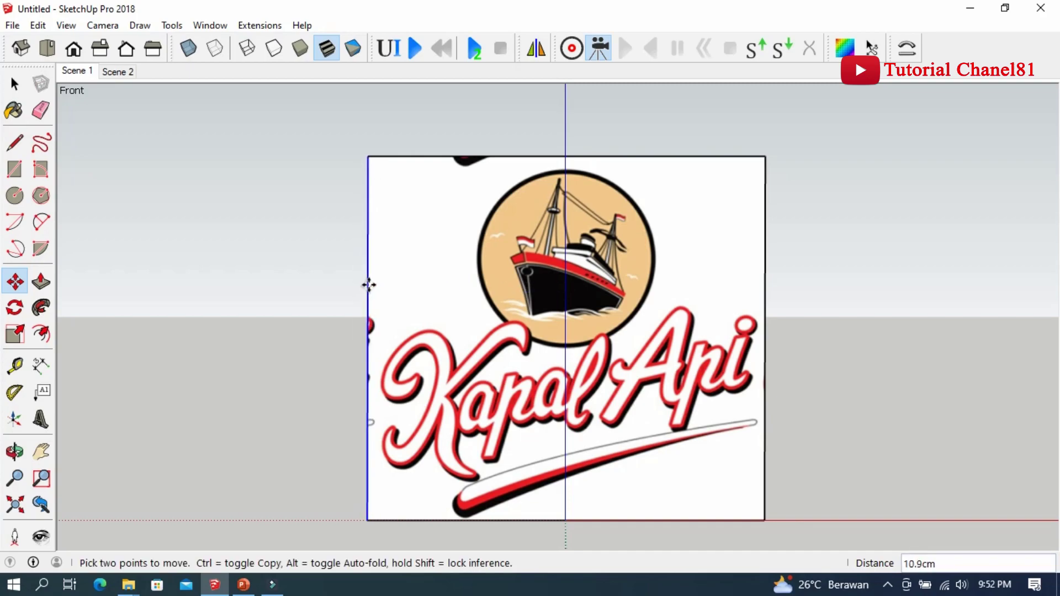
click(371, 284)
scroll(371, 284, down, 1)
scroll(351, 274, down, 1)
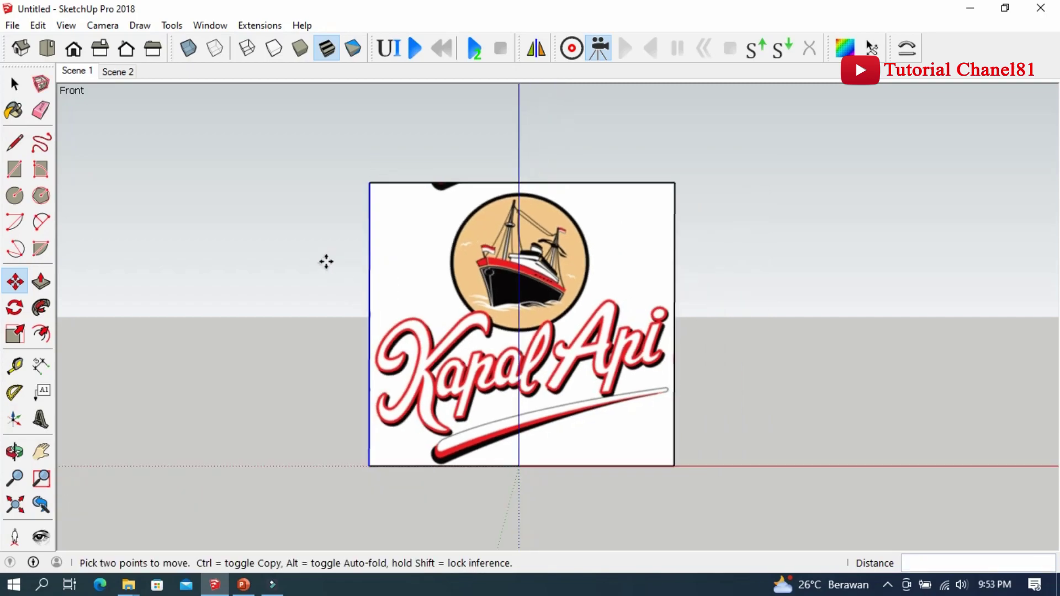
click(14, 84)
mouse_move(279, 145)
mouse_down()
mouse_move(771, 535)
mouse_move(703, 478)
mouse_up()
Switch to the Scene 2 cup view and turn on Hidden Geometry.
scroll(241, 347, down, 1)
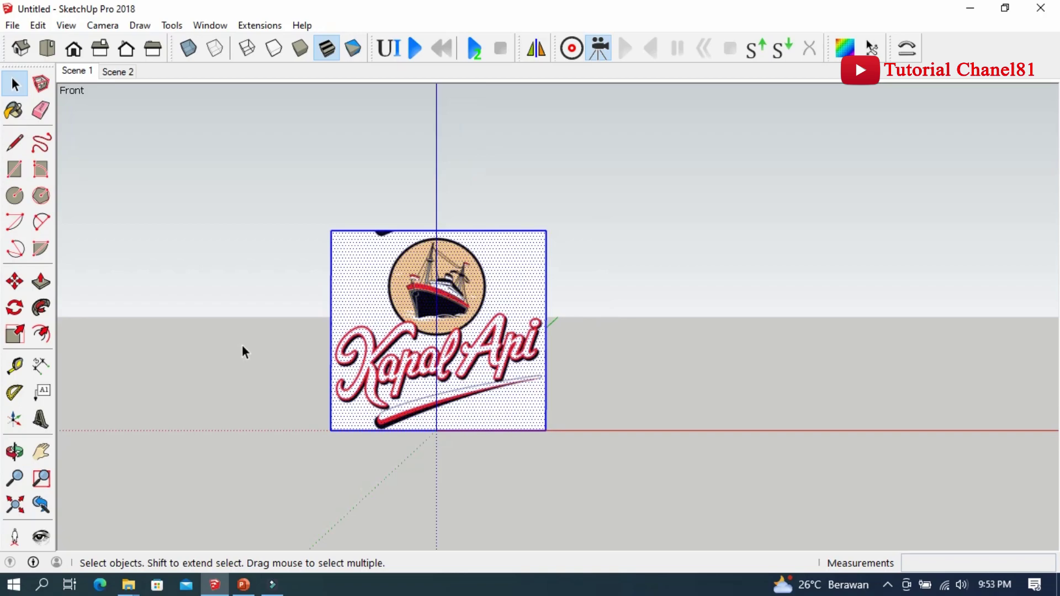
scroll(435, 310, up, 1)
scroll(423, 332, up, 1)
scroll(249, 302, up, 1)
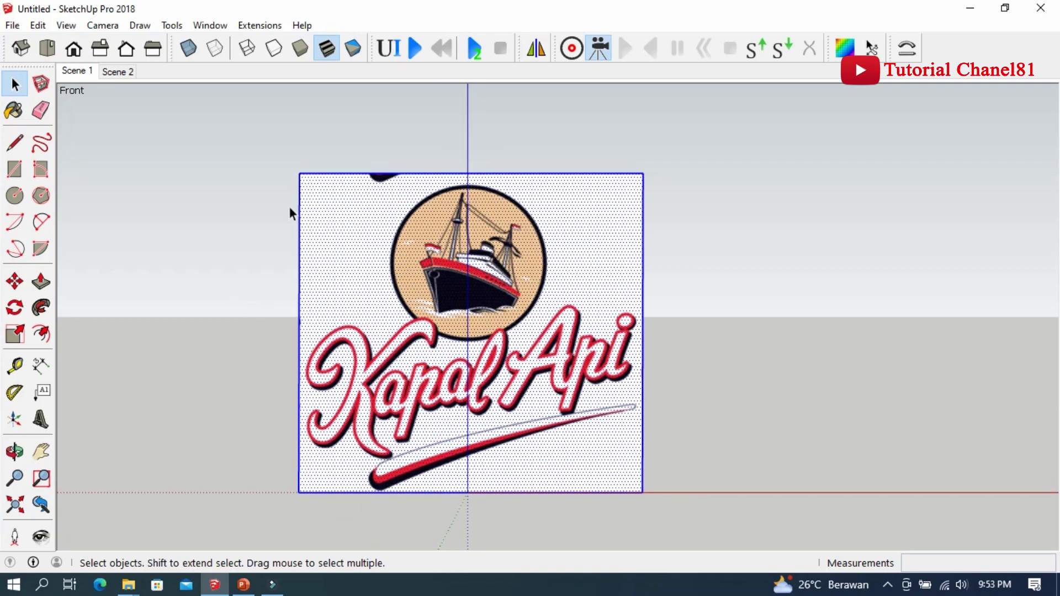
click(118, 71)
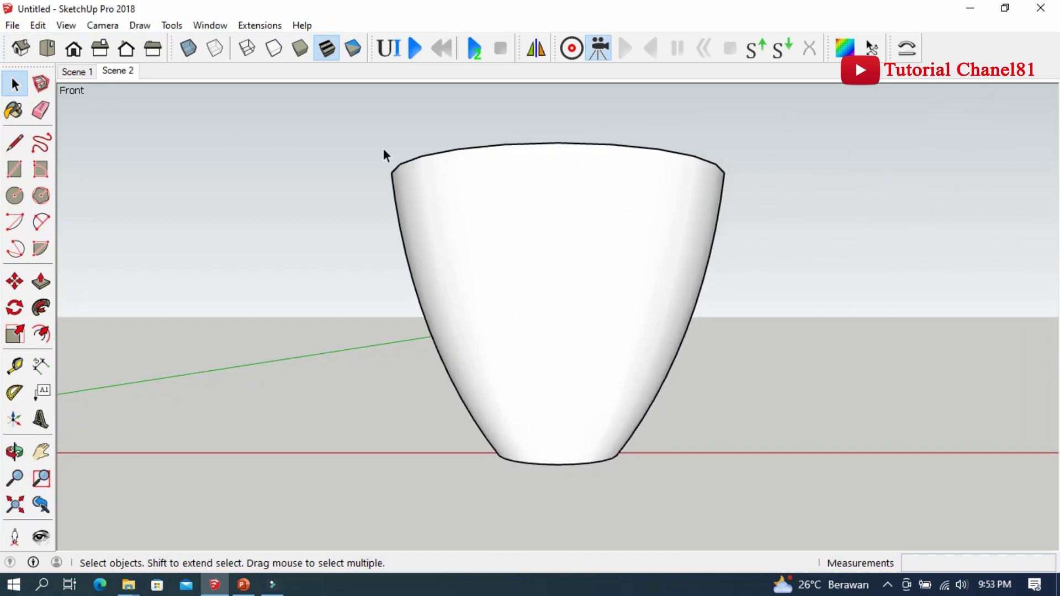
click(70, 30)
click(94, 85)
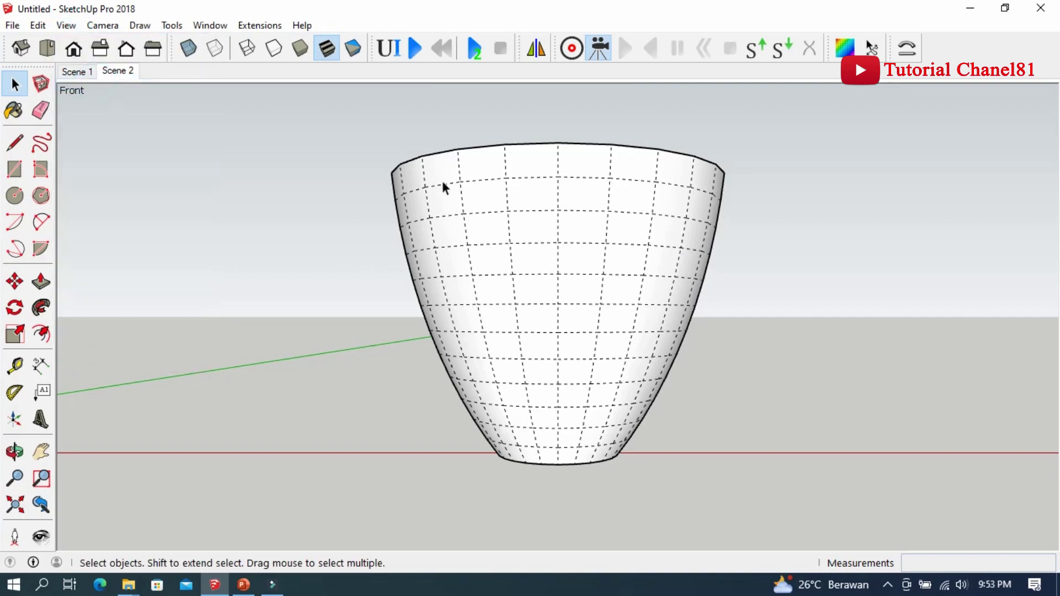
Select the cup's front faces in rows two through five.
click(448, 197)
shift+click(492, 197)
shift+click(533, 196)
shift+click(584, 196)
shift+click(634, 196)
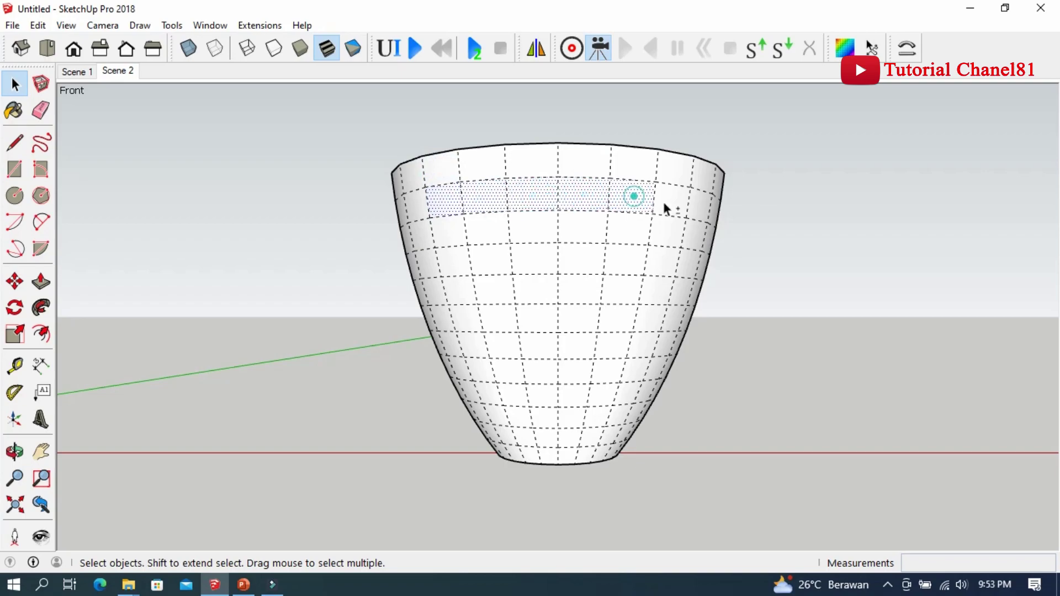
shift+click(584, 227)
shift+click(533, 229)
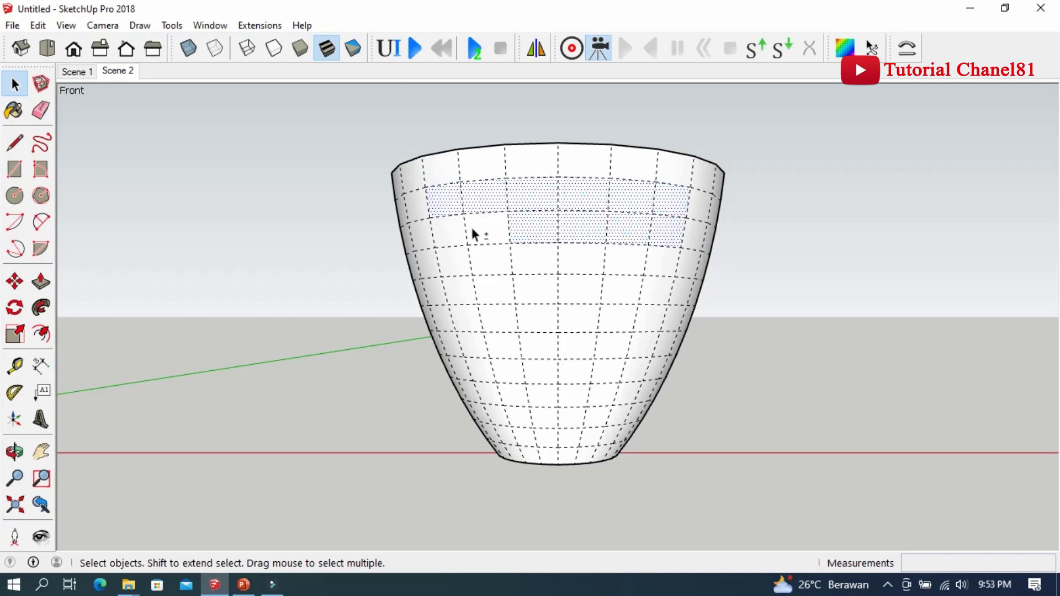
shift+click(486, 230)
shift+click(444, 224)
shift+click(529, 263)
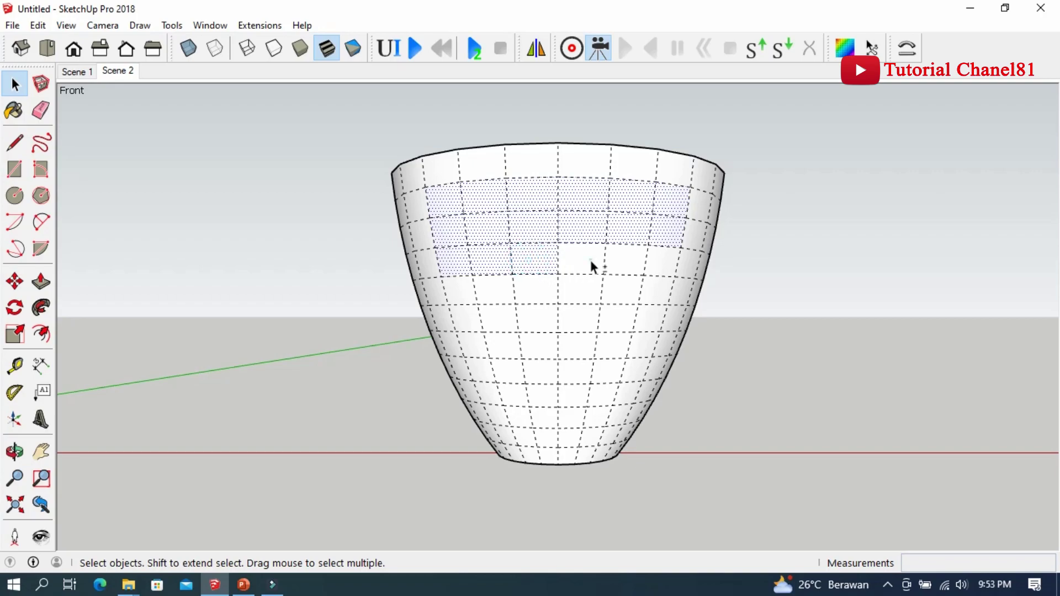
shift+click(592, 264)
shift+click(632, 258)
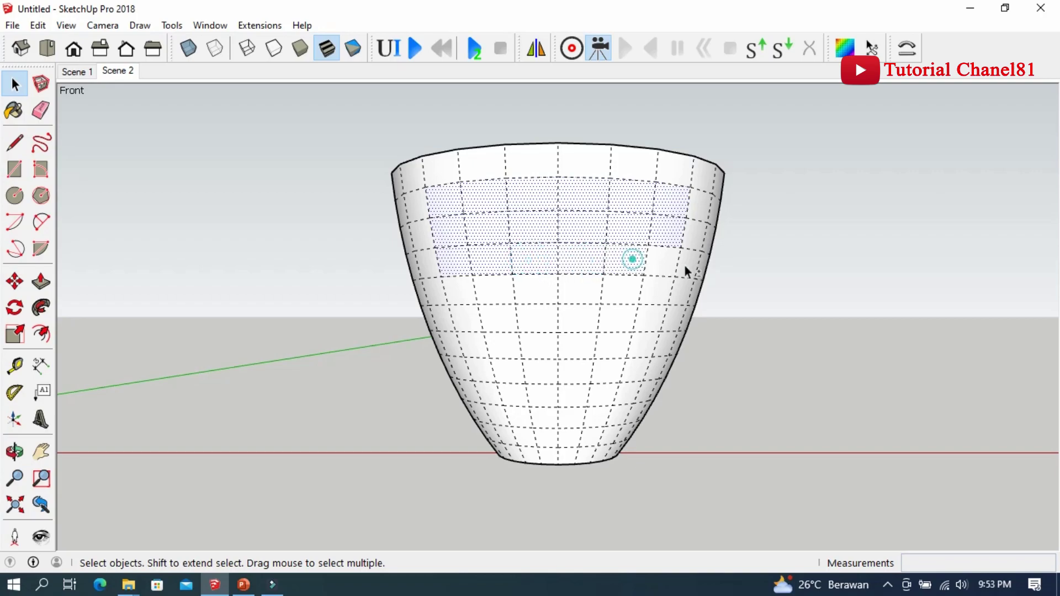
shift+click(582, 292)
shift+click(536, 288)
shift+click(494, 290)
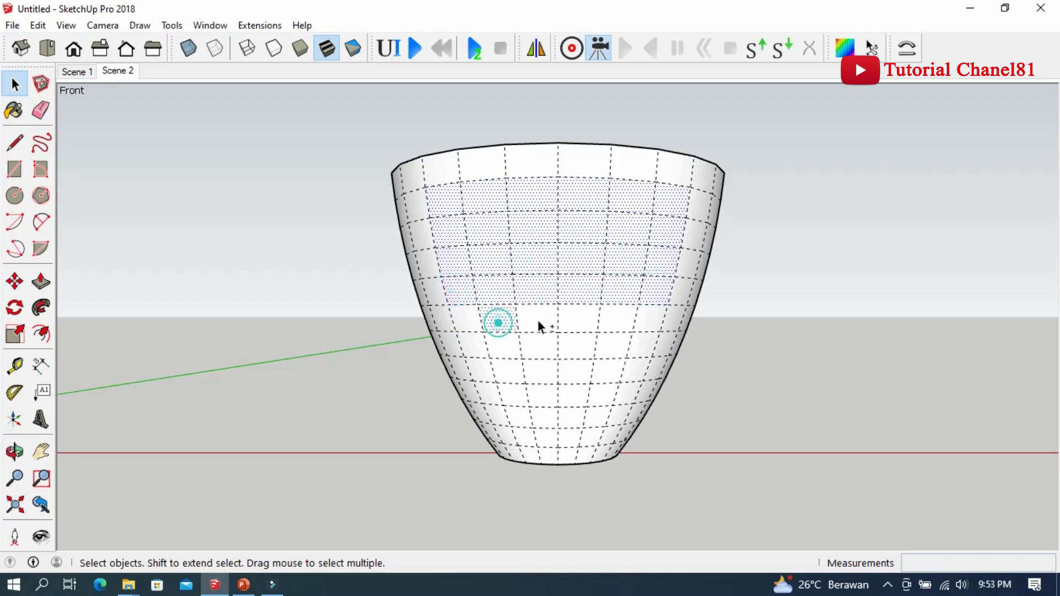
Add the front faces in rows six through nine to the selection.
shift+click(498, 323)
shift+click(533, 318)
shift+click(577, 319)
shift+click(623, 321)
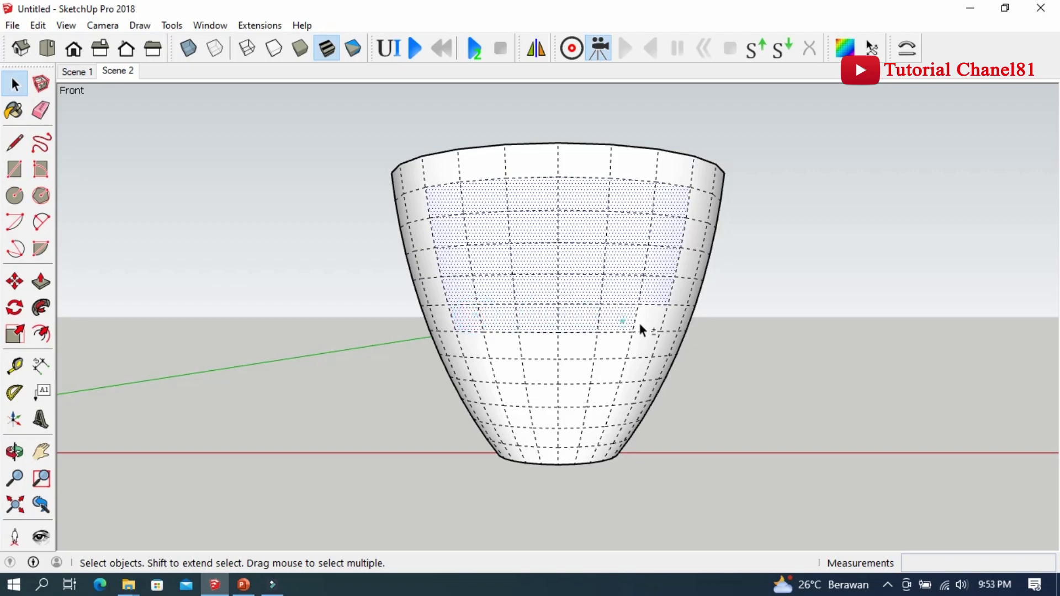
shift+click(577, 348)
shift+click(536, 349)
shift+click(500, 348)
shift+click(478, 367)
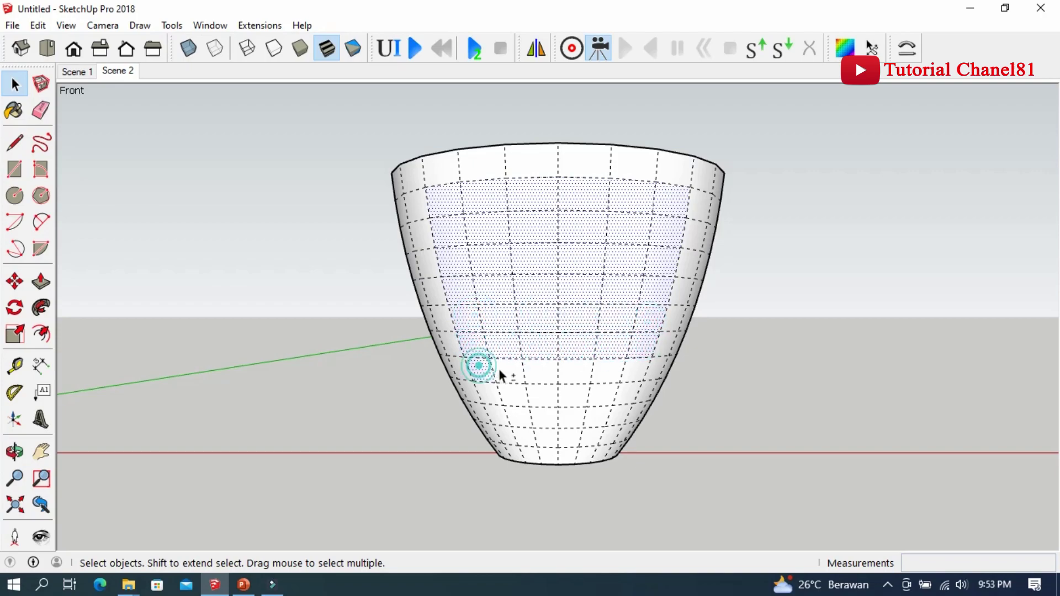
shift+click(541, 369)
shift+click(573, 372)
shift+click(607, 372)
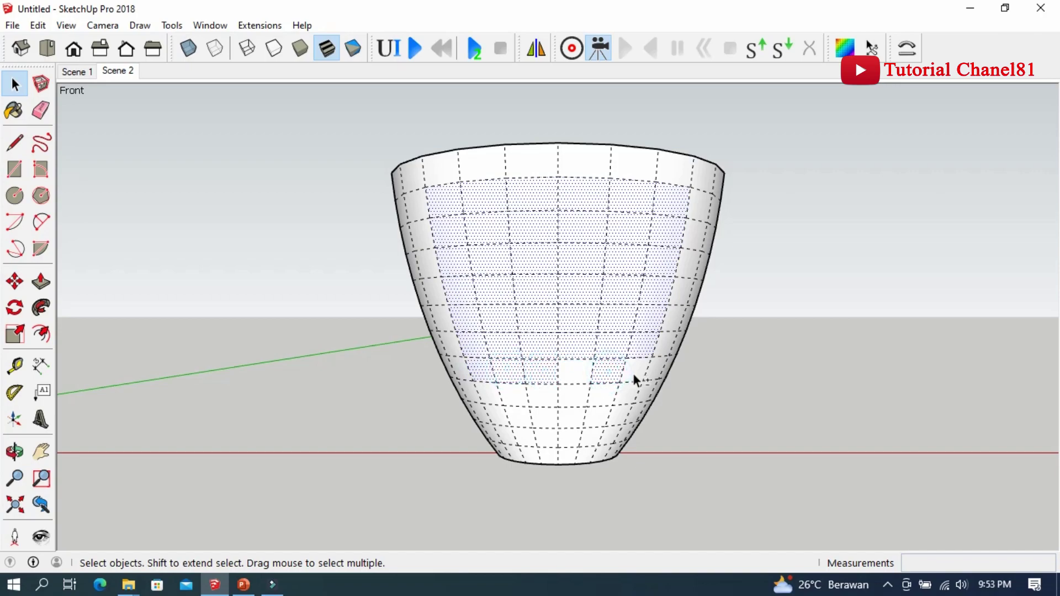
shift+click(633, 376)
shift+click(622, 393)
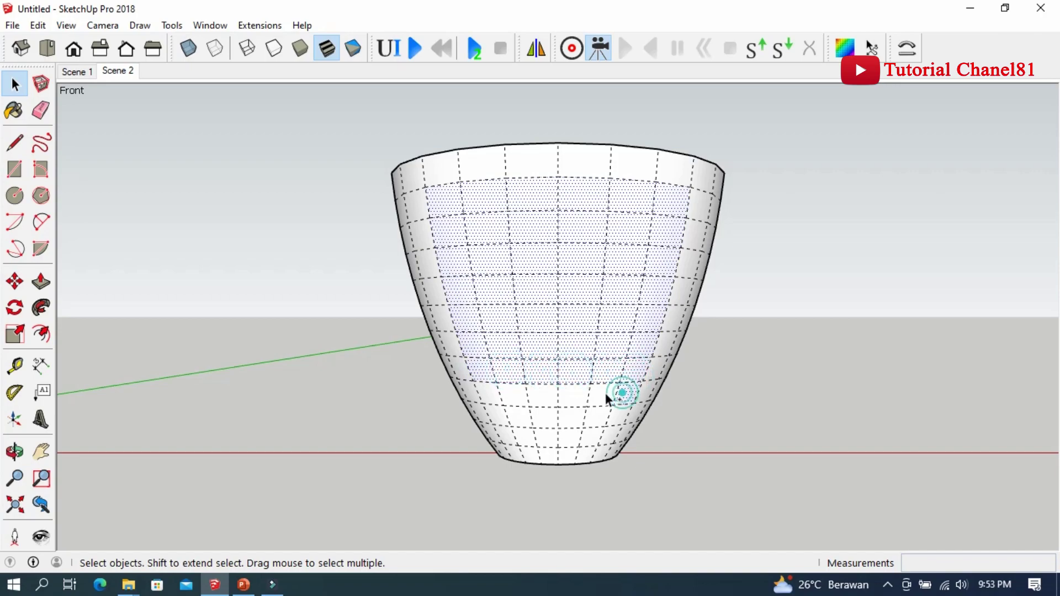
shift+click(577, 395)
shift+click(541, 391)
shift+click(489, 396)
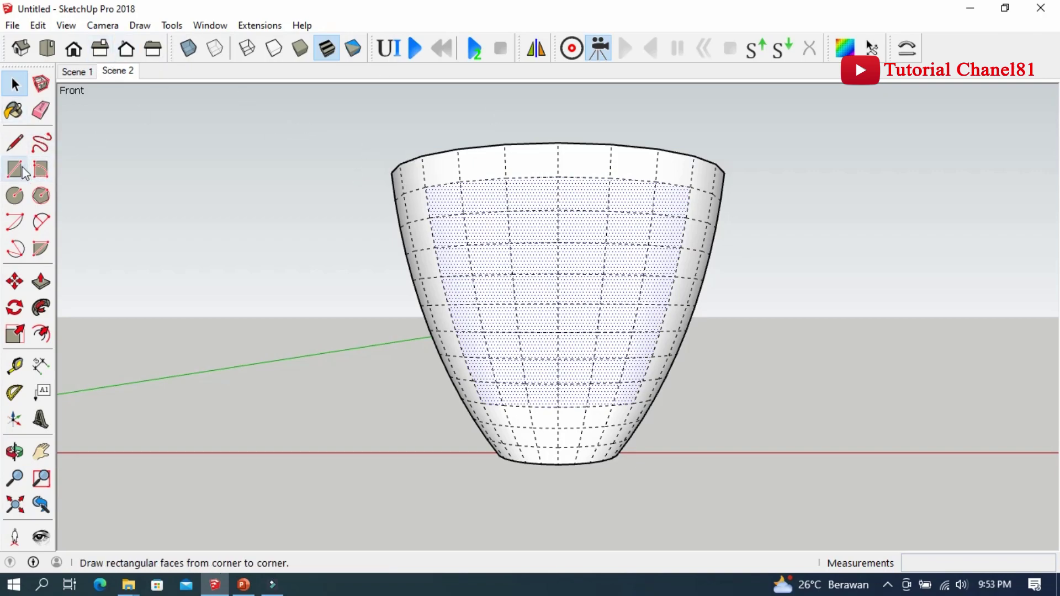
Copy the selected front faces to the right of the cup.
click(13, 282)
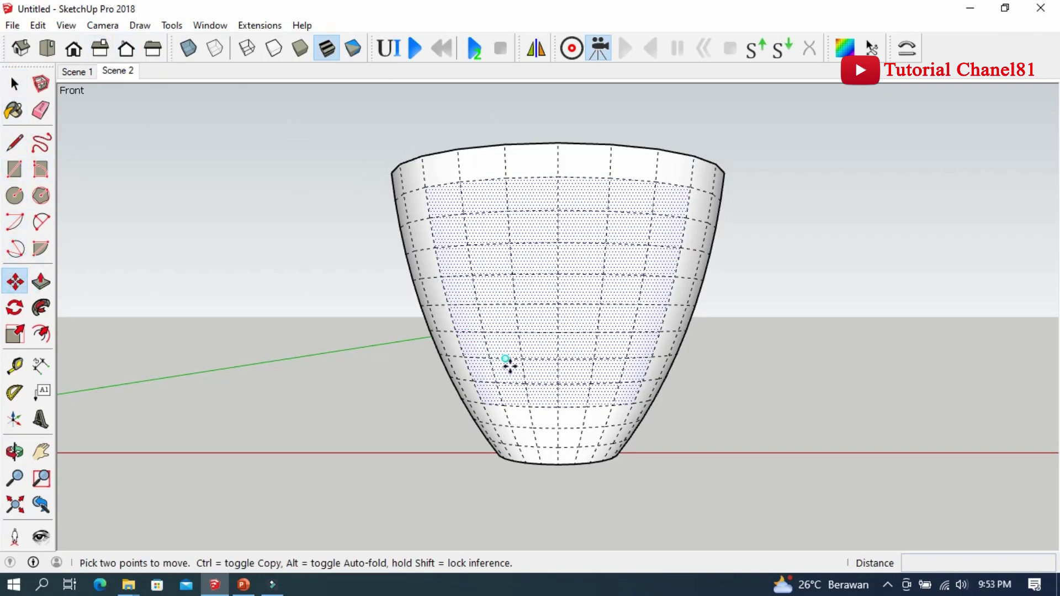
key(ctrl)
click(527, 407)
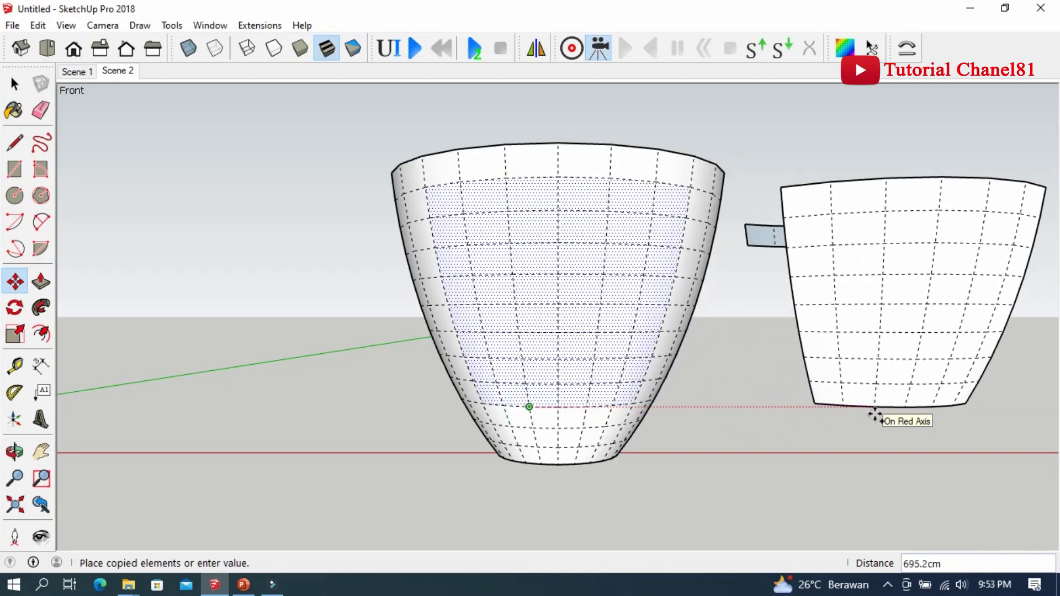
click(875, 414)
Delete the small stray strip, then return to Scene 2 and select the copied panel.
middle_drag(635, 315, 499, 301)
key(space)
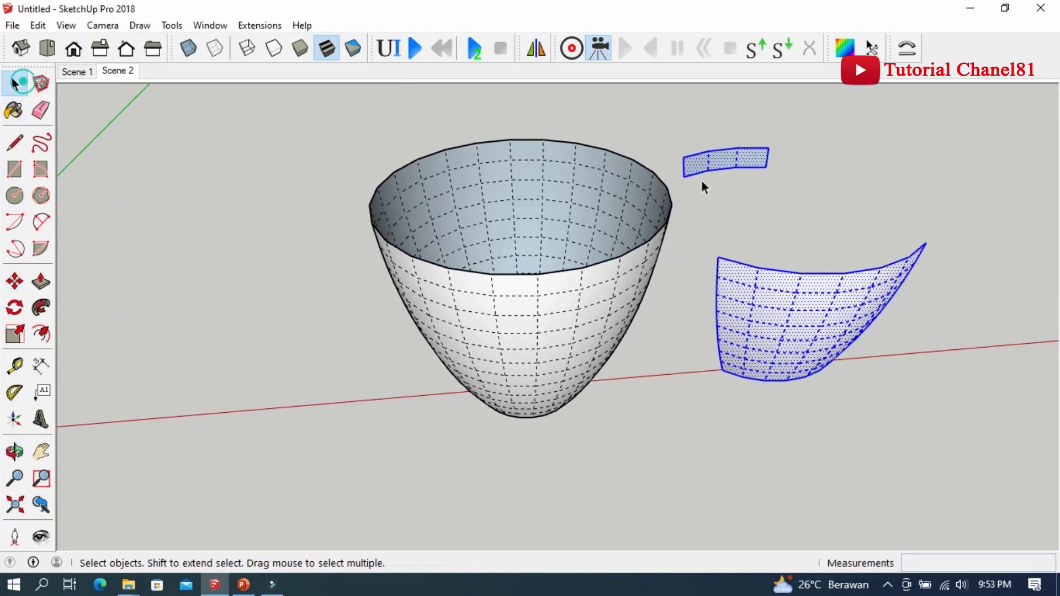
drag(670, 118, 779, 182)
key(Delete)
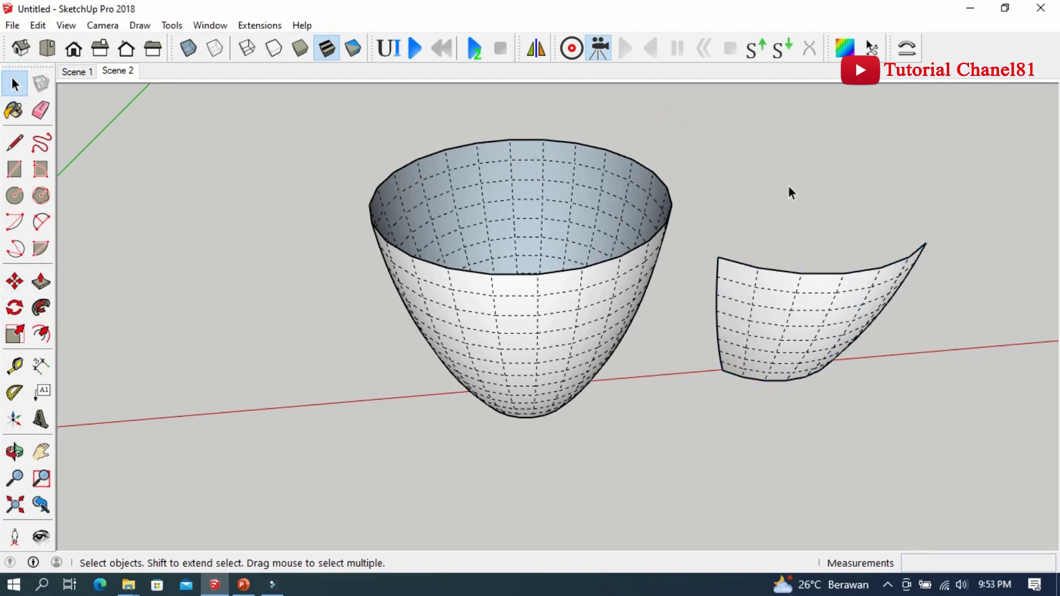
click(108, 72)
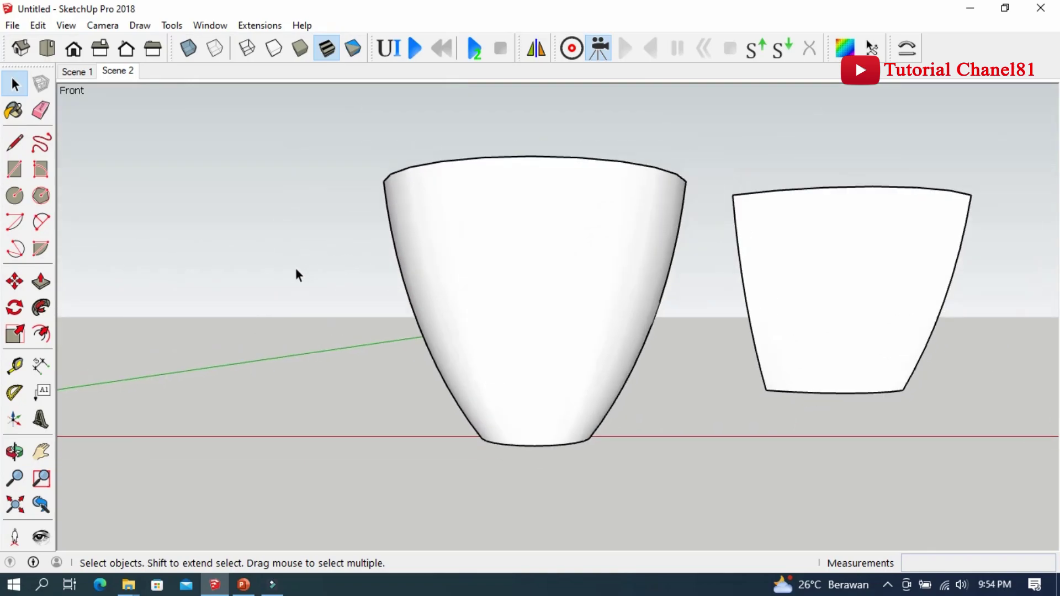
click(707, 254)
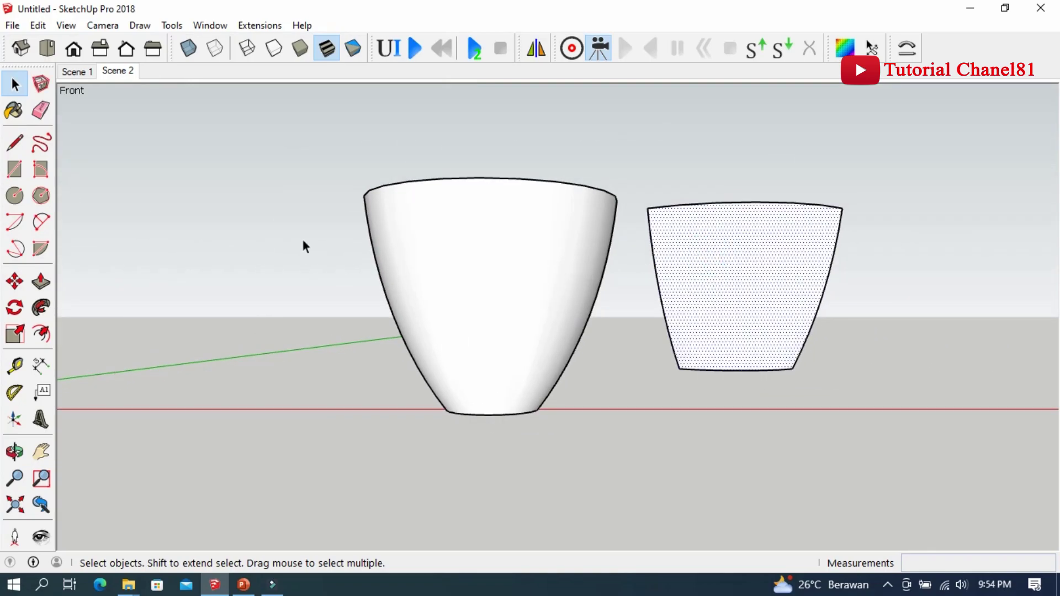
Import logo 1 as a texture onto the copied panel's corner.
click(12, 25)
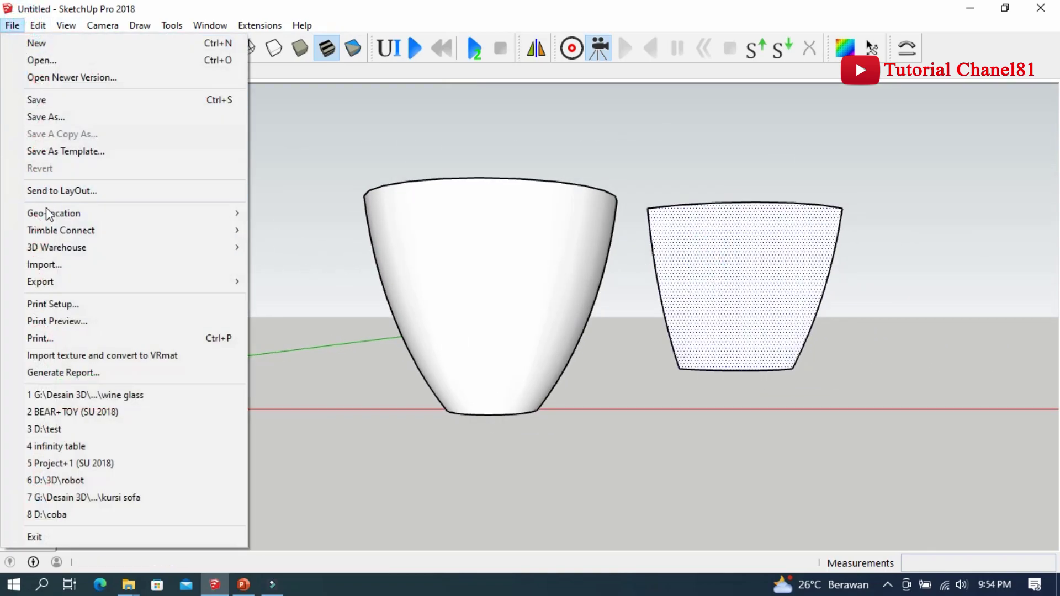
click(39, 265)
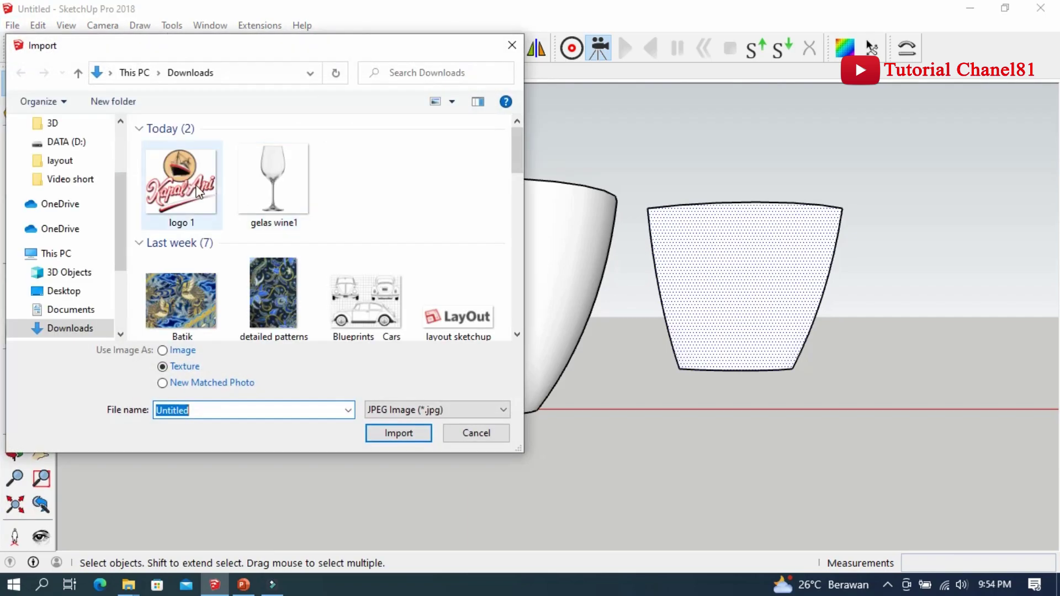
click(175, 181)
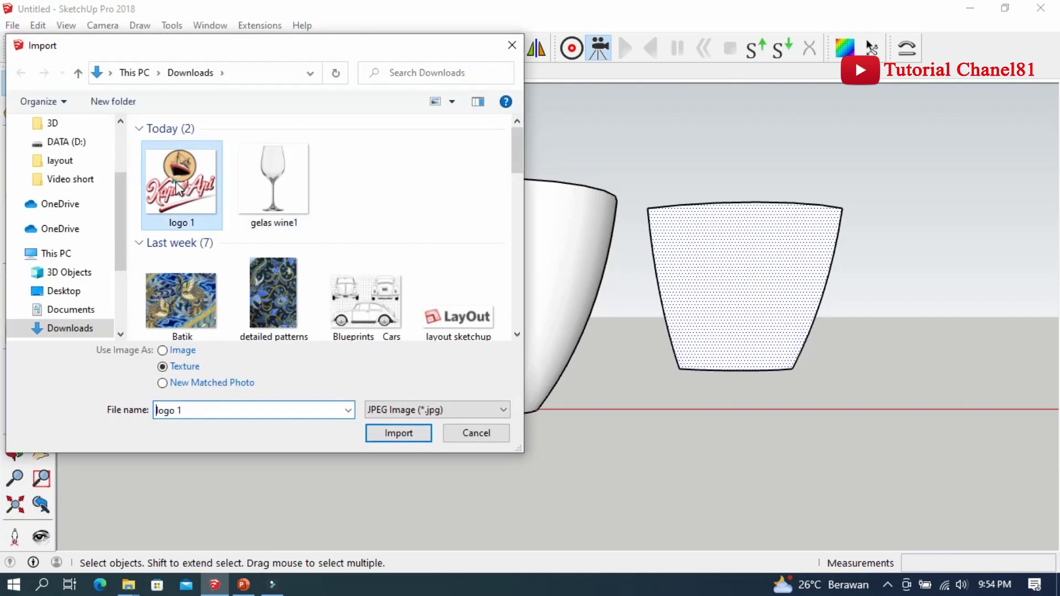
click(378, 433)
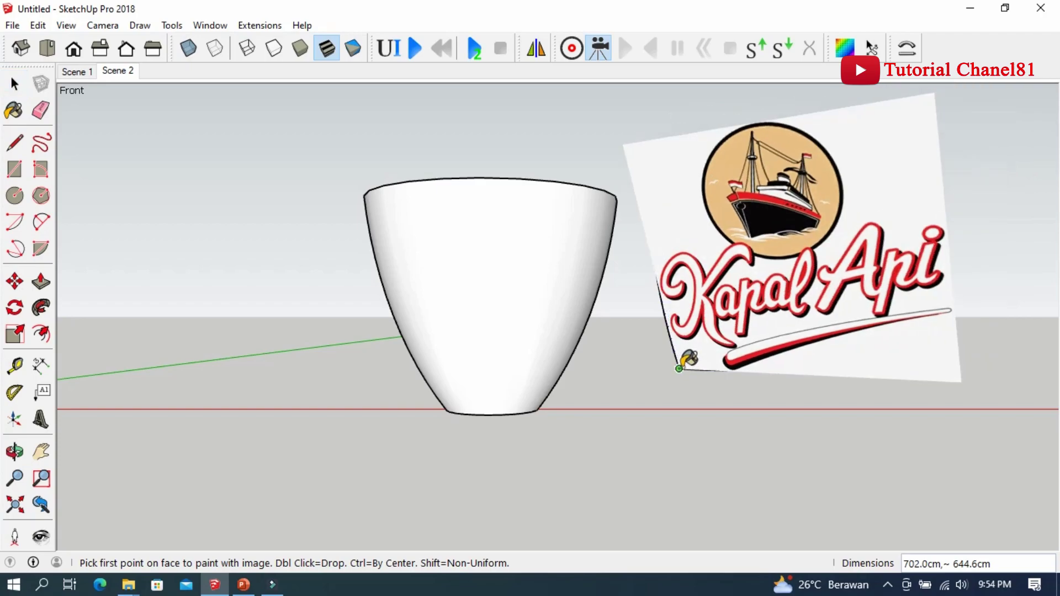
double_click(679, 369)
click(742, 314)
scroll(688, 362, up, 3)
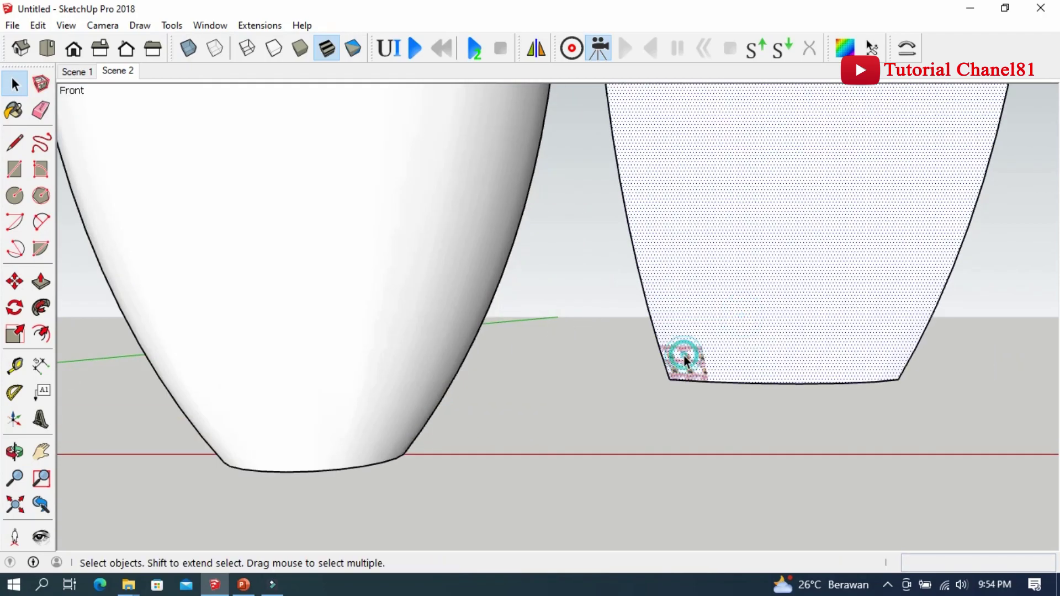
scroll(685, 356, down, 3)
scroll(680, 359, down, 2)
Paint the copied panel with the sampled logo 1 material and close the Default Tray.
click(13, 111)
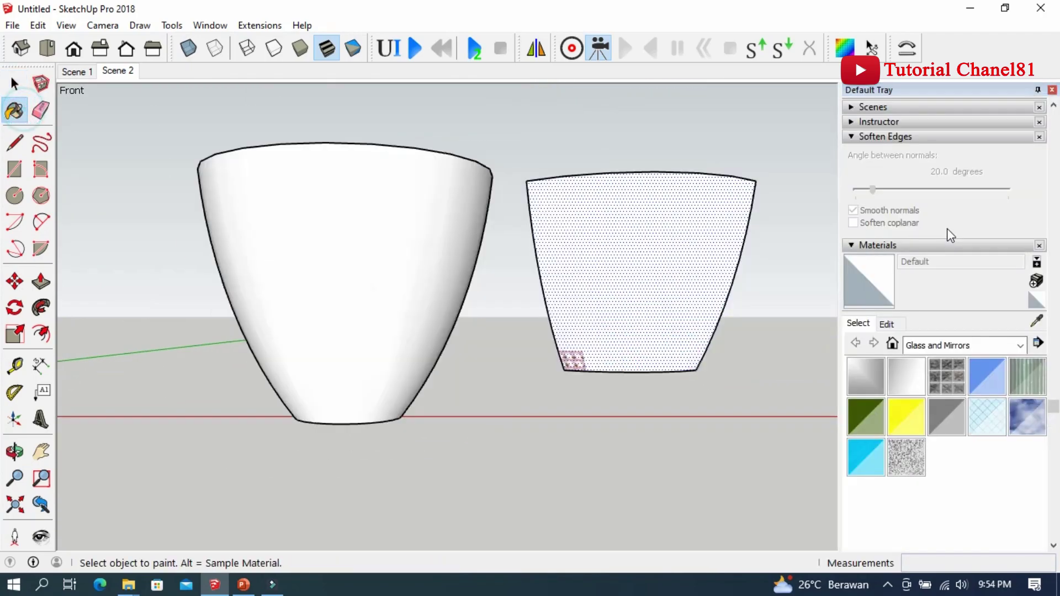
click(1036, 321)
click(573, 359)
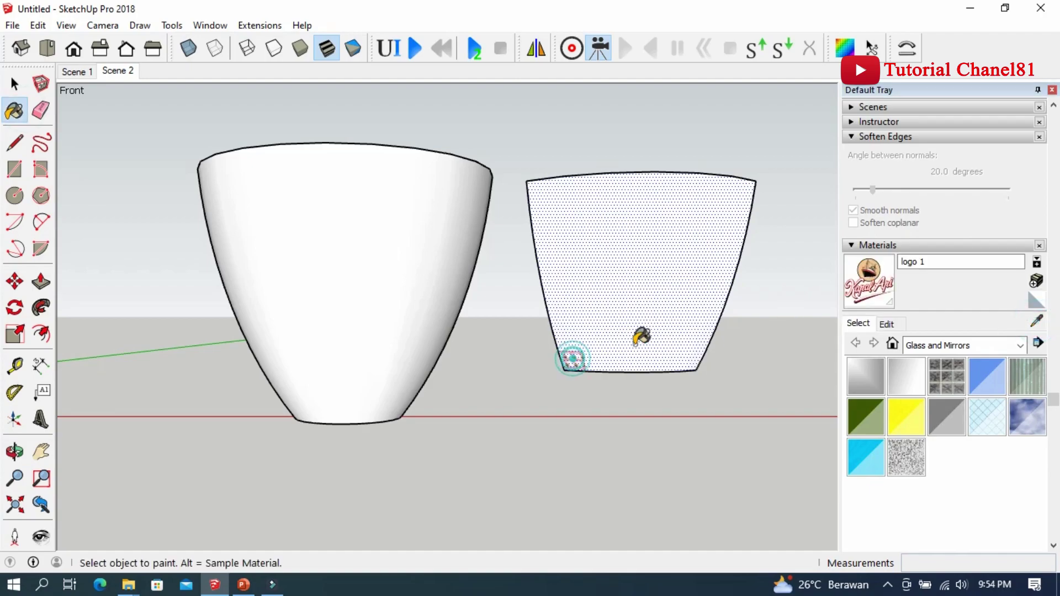
click(717, 260)
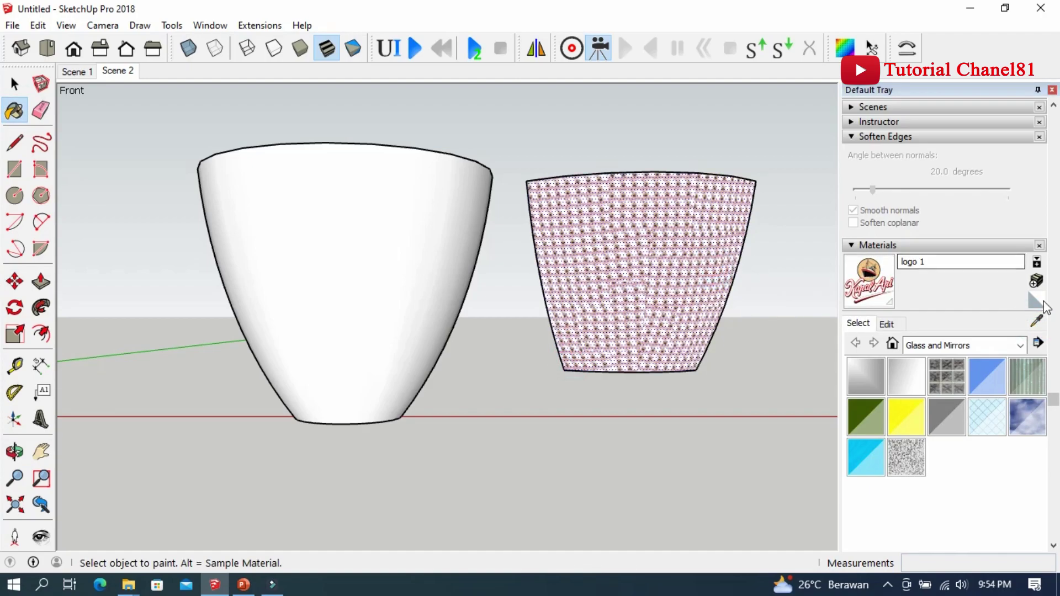
click(1053, 90)
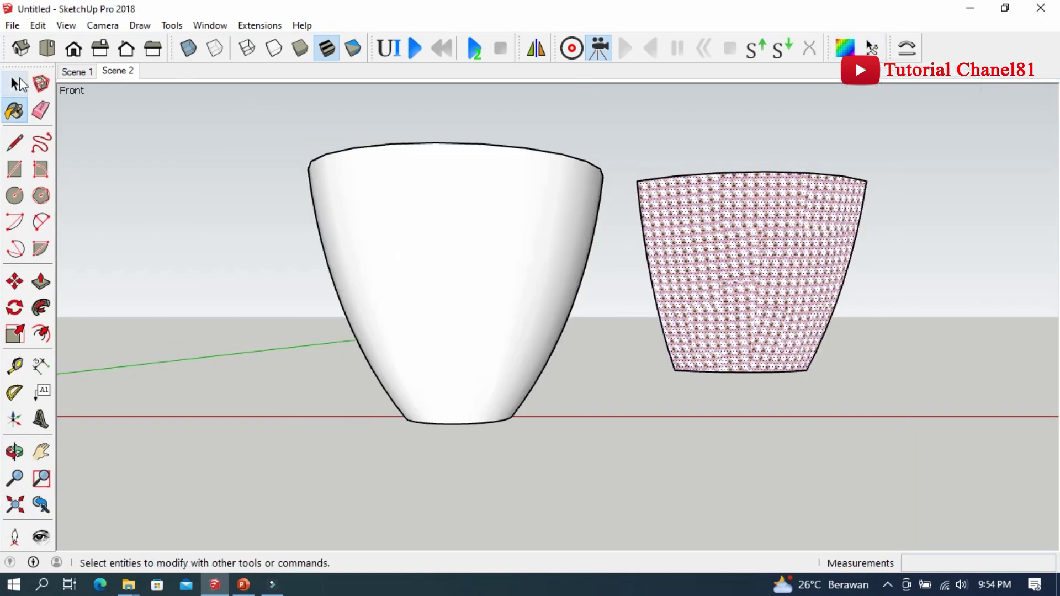
key(space)
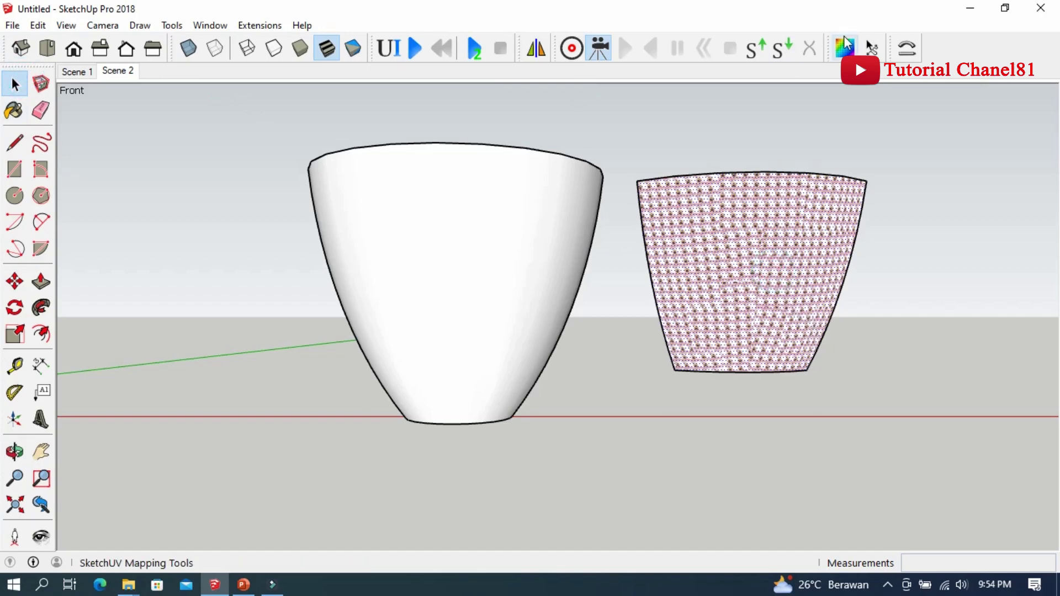
Remap the panel's texture so one large Kapal Api logo spans it.
click(846, 48)
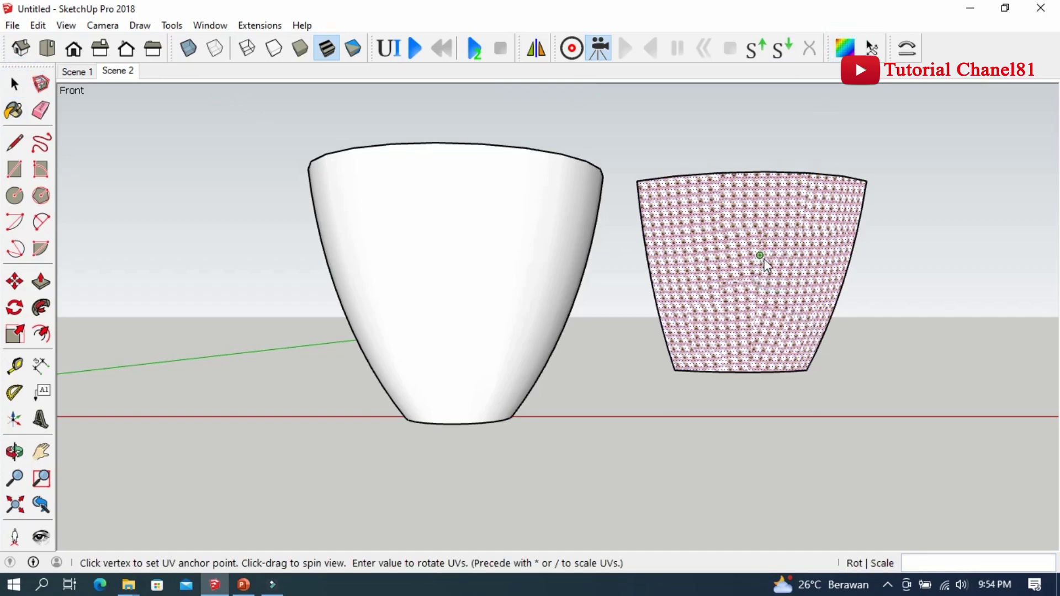
right_click(761, 257)
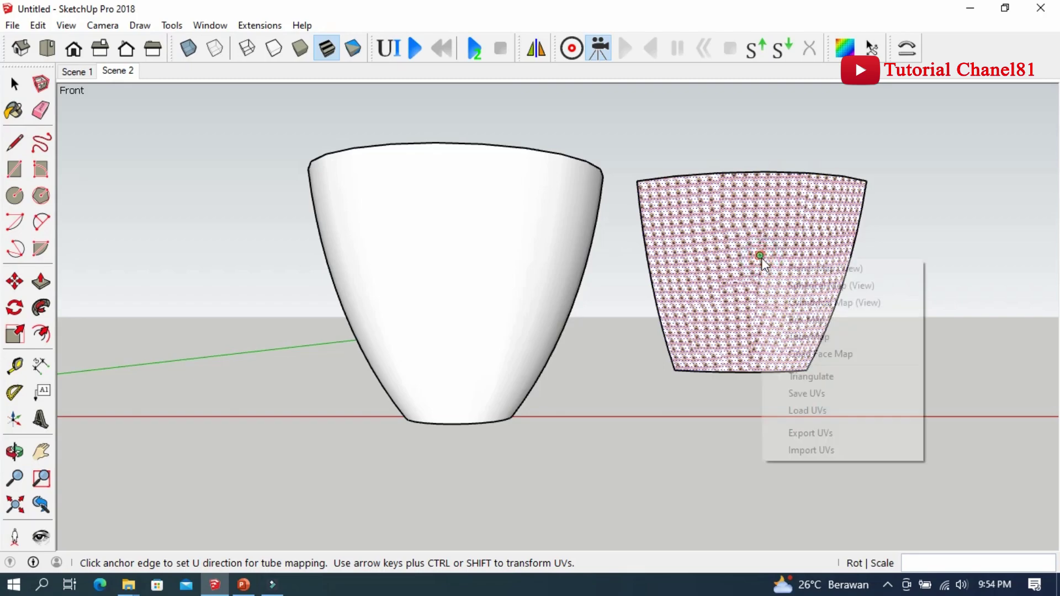
click(809, 337)
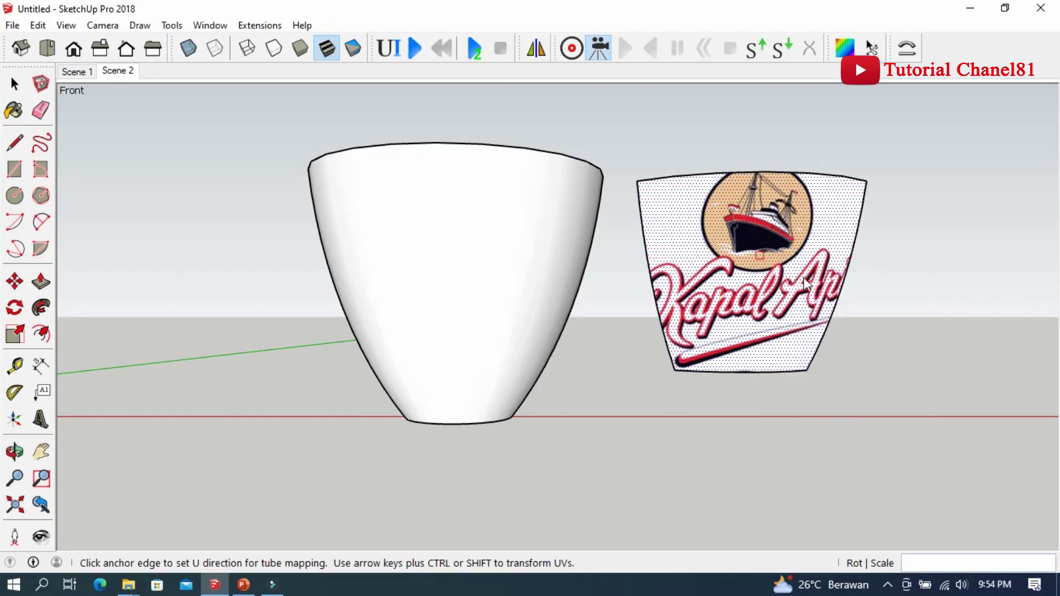
click(14, 81)
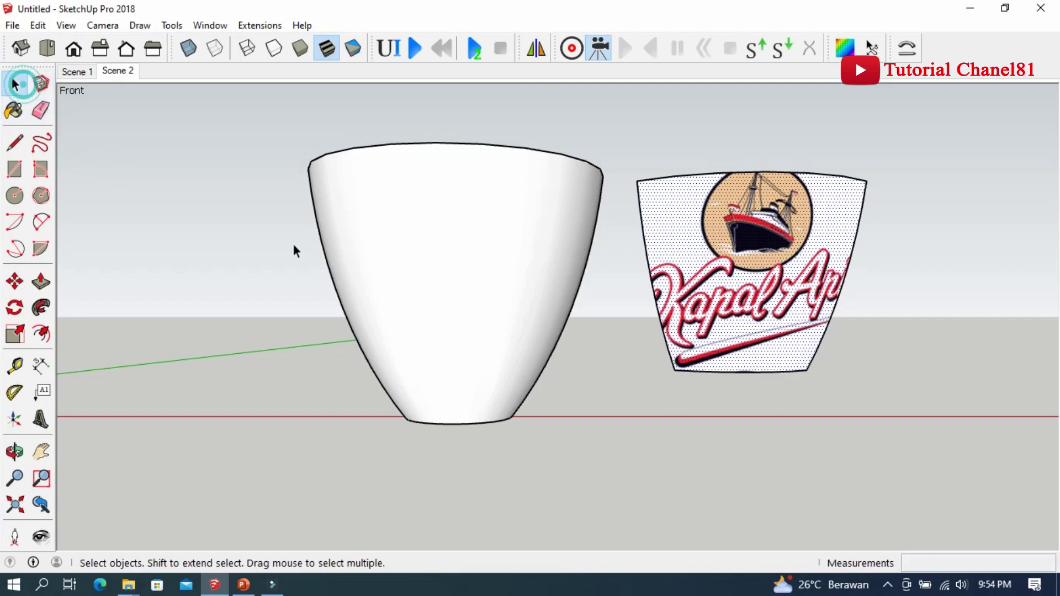
scroll(269, 242, down, 1)
scroll(743, 243, up, 1)
scroll(742, 240, up, 1)
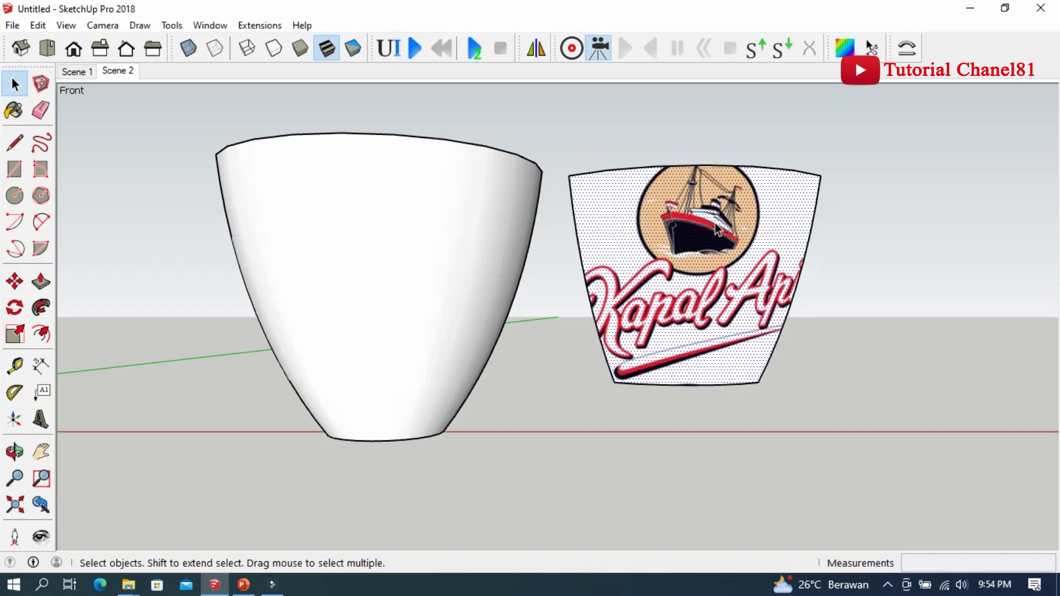
scroll(704, 207, down, 1)
Enable the UV Editor toolbar and open the panel's texture in the UV Editor.
scroll(704, 207, down, 1)
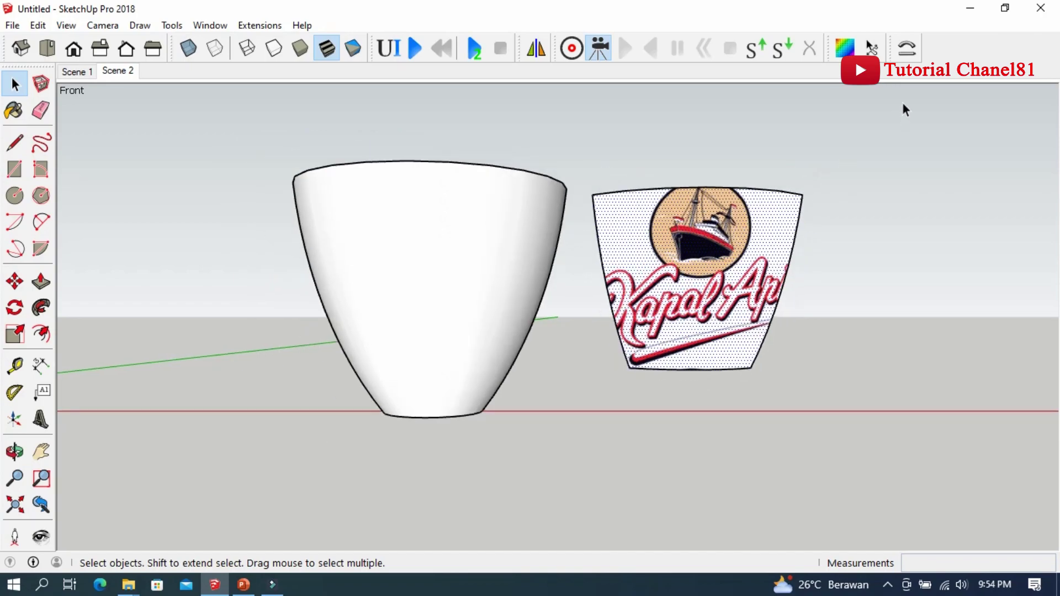
right_click(967, 38)
scroll(972, 210, down, 1)
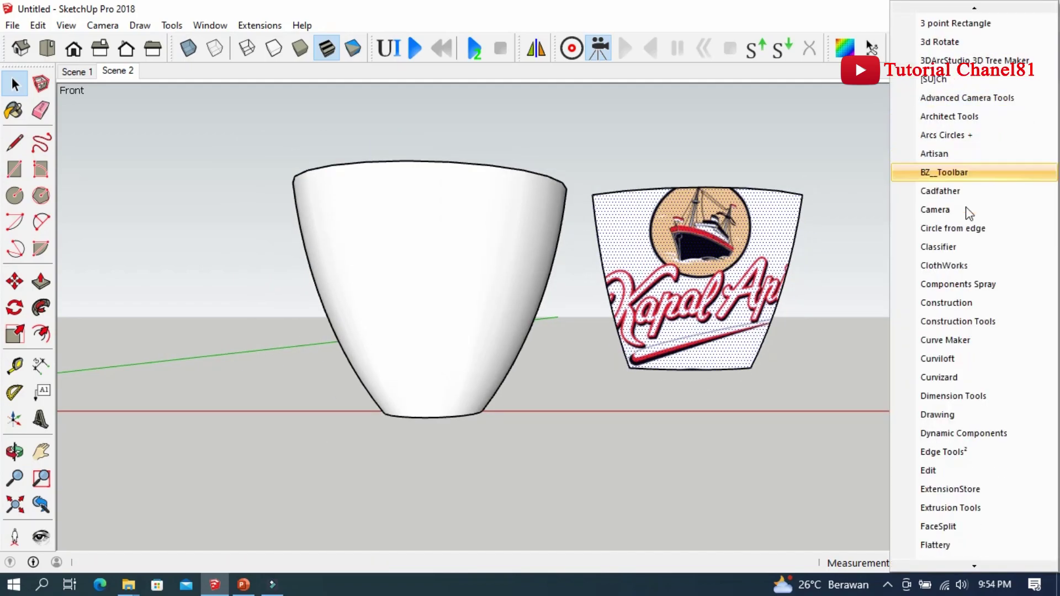
scroll(968, 250, down, 3)
scroll(967, 254, down, 4)
scroll(967, 232, down, 3)
scroll(966, 276, down, 3)
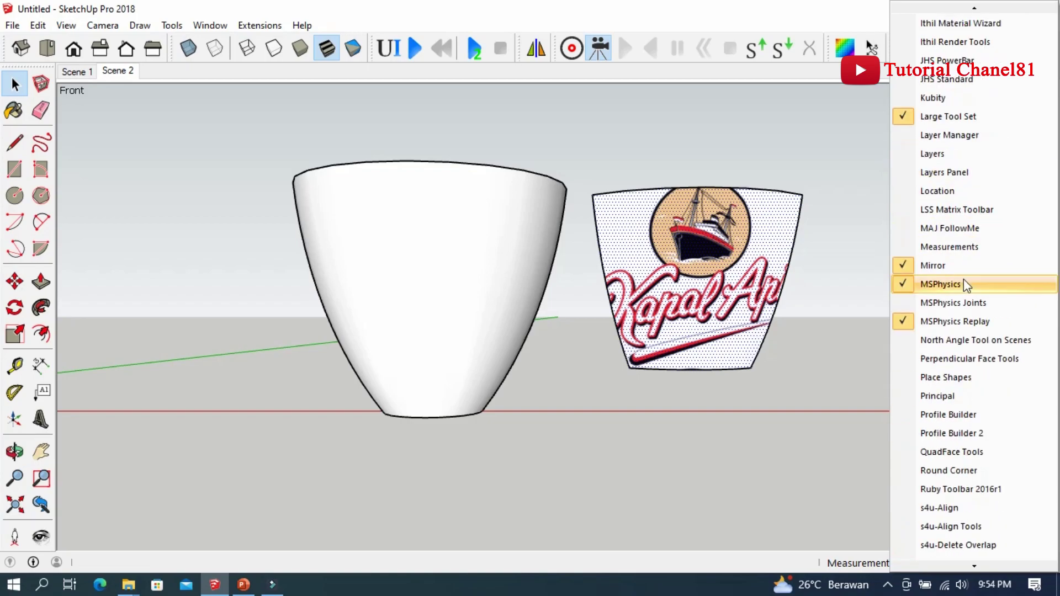
scroll(969, 309, down, 3)
scroll(972, 323, down, 3)
scroll(972, 332, down, 1)
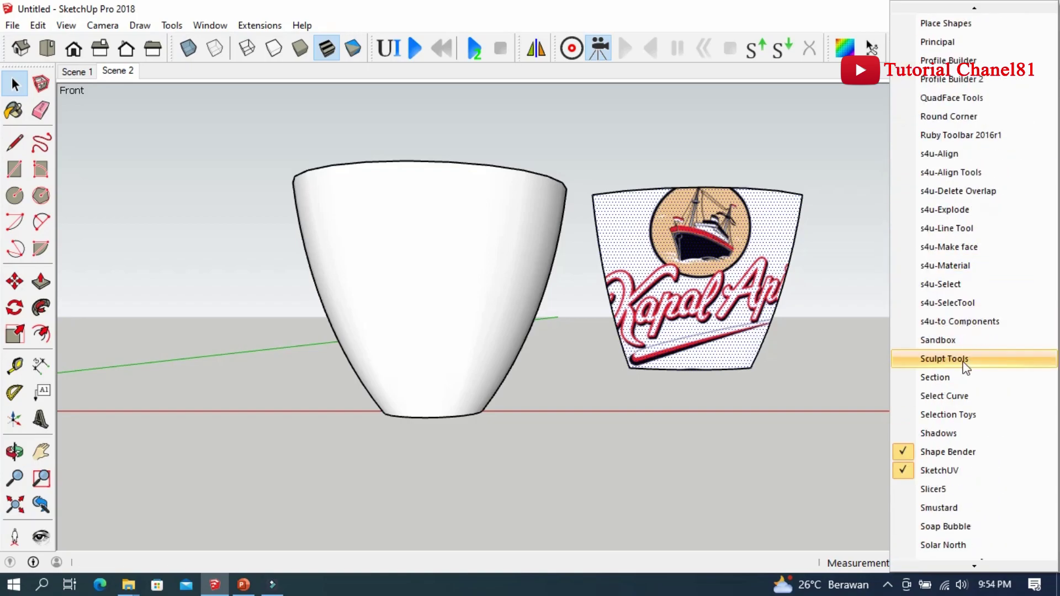
scroll(986, 348, down, 3)
scroll(989, 353, down, 2)
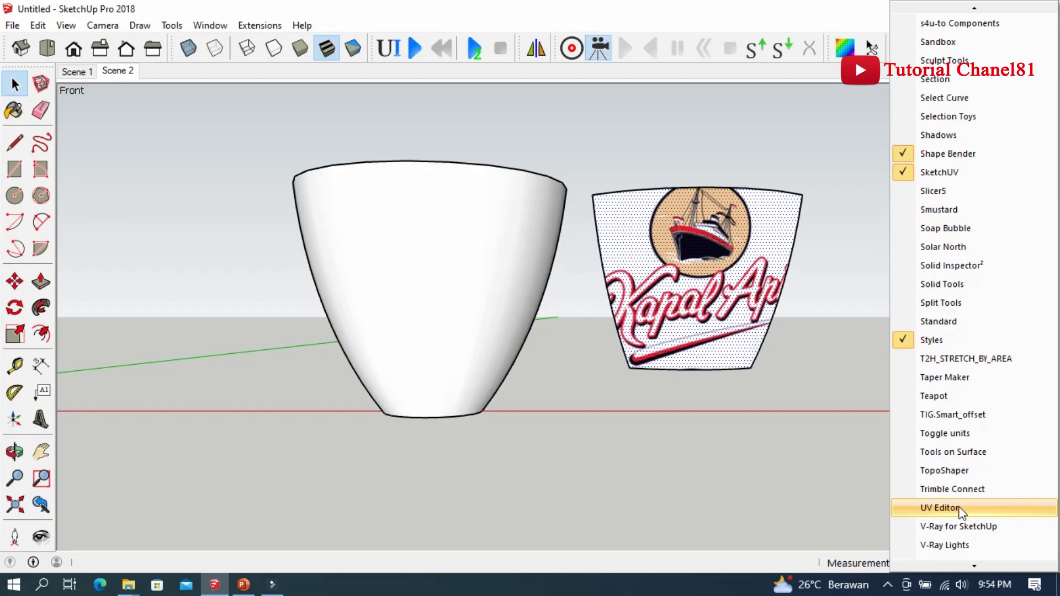
click(958, 507)
drag(188, 90, 171, 120)
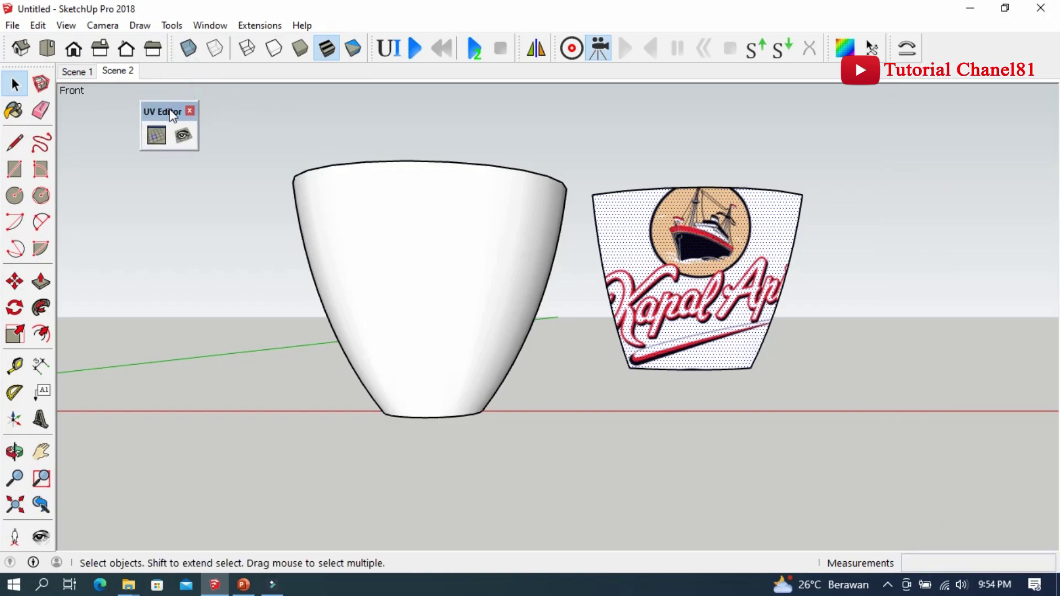
click(157, 135)
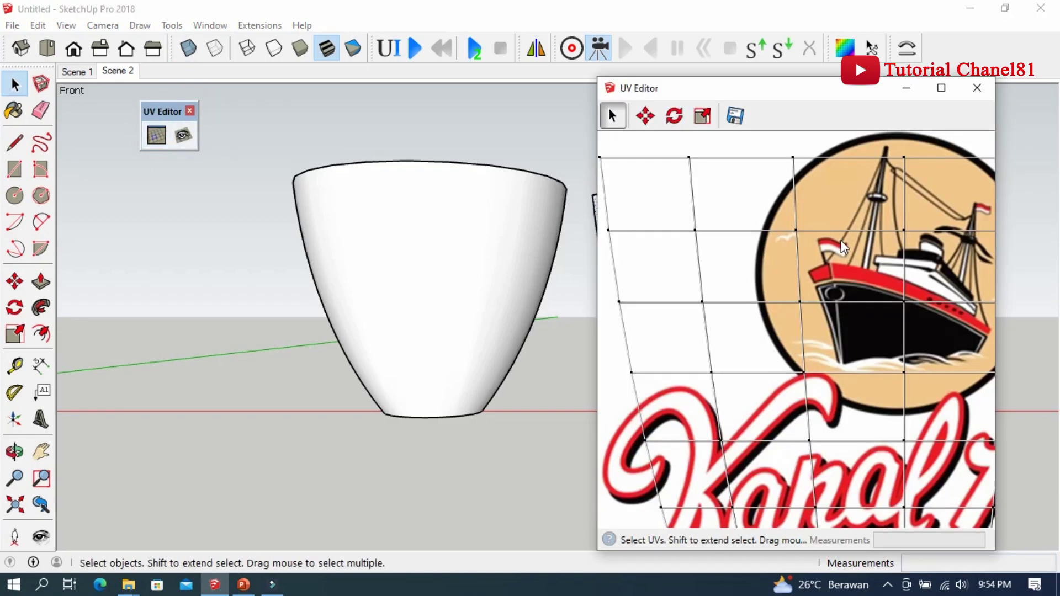
Select the whole UV grid and scale it slightly wider over the logo.
scroll(716, 213, down, 2)
scroll(694, 213, down, 2)
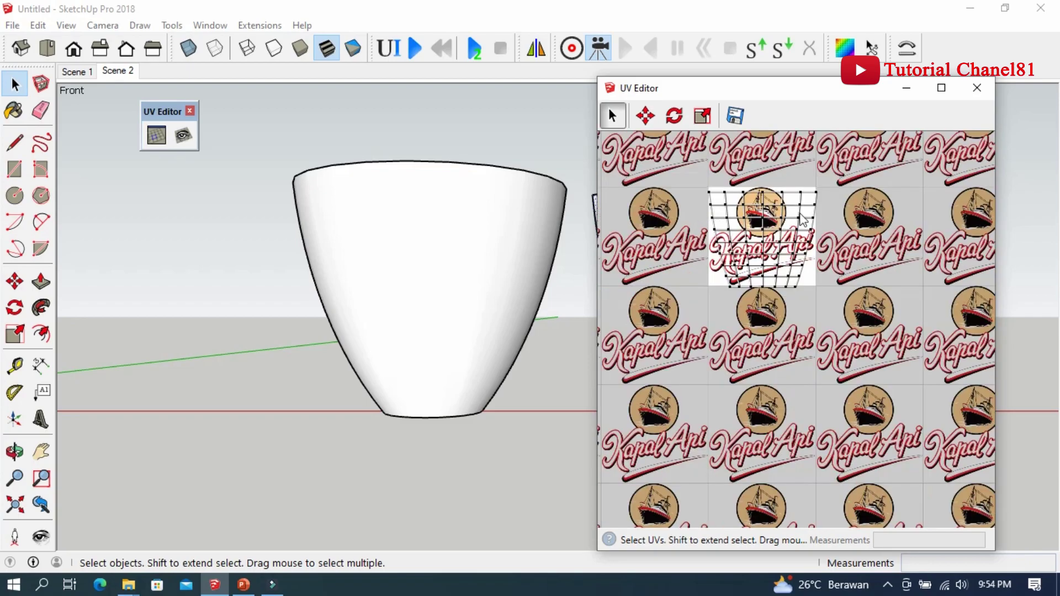
scroll(774, 212, up, 1)
scroll(775, 212, up, 2)
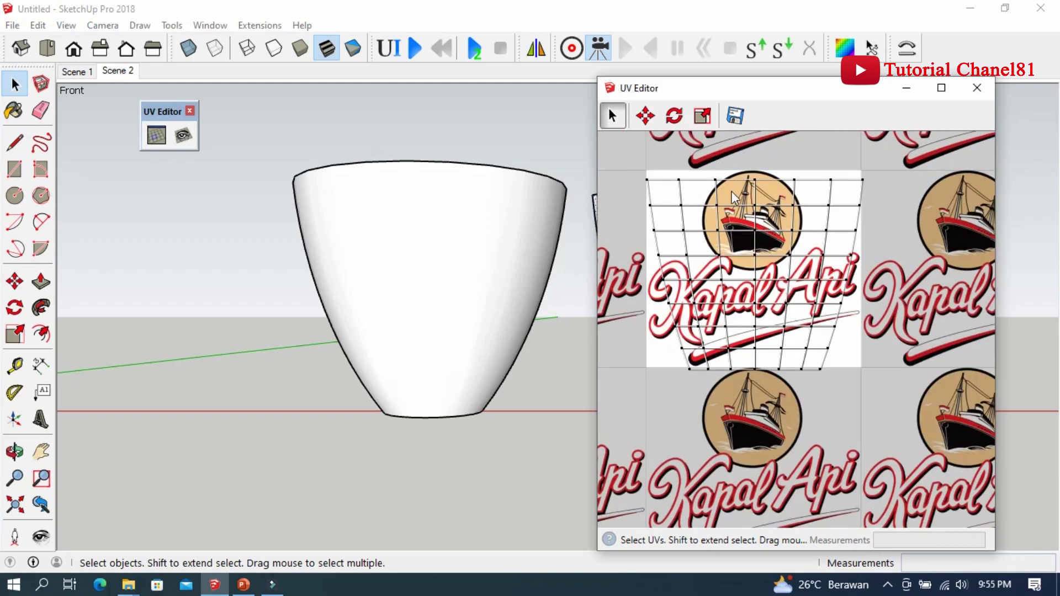
mouse_move(637, 161)
mouse_down()
mouse_move(869, 342)
mouse_move(861, 386)
mouse_up()
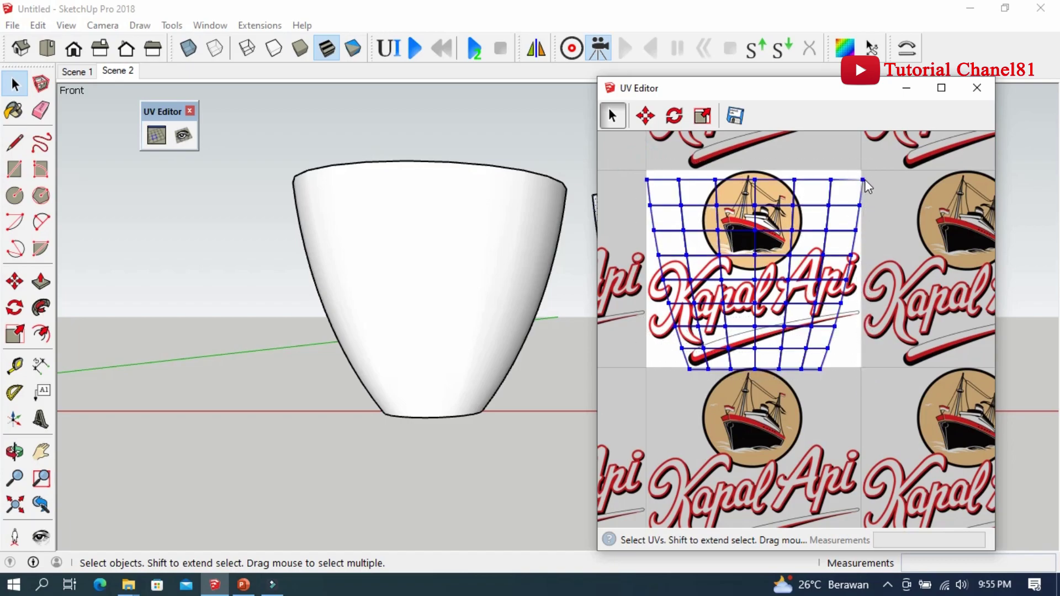
drag(629, 157, 877, 387)
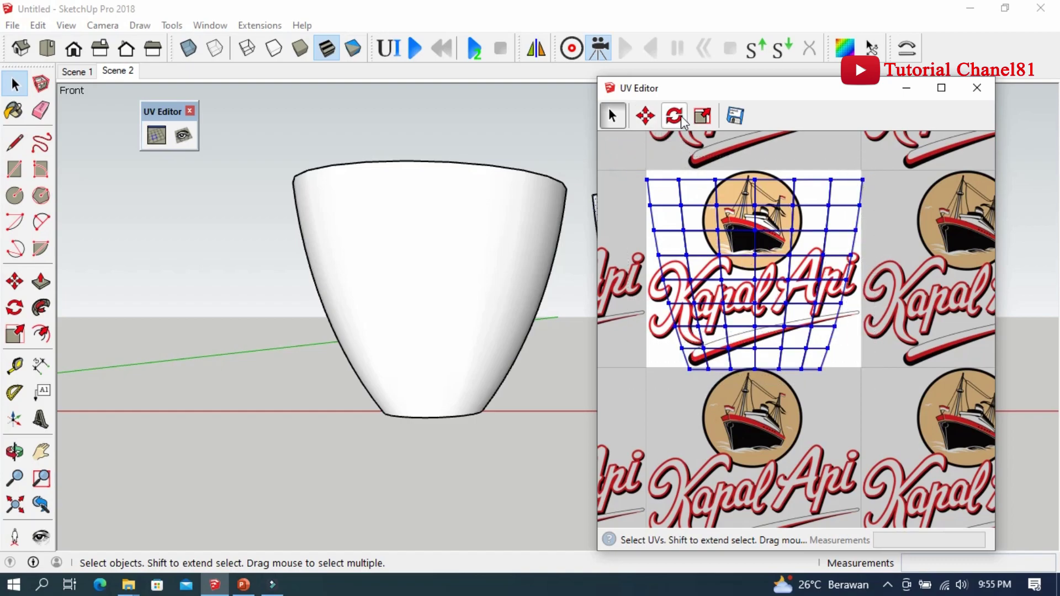
click(702, 116)
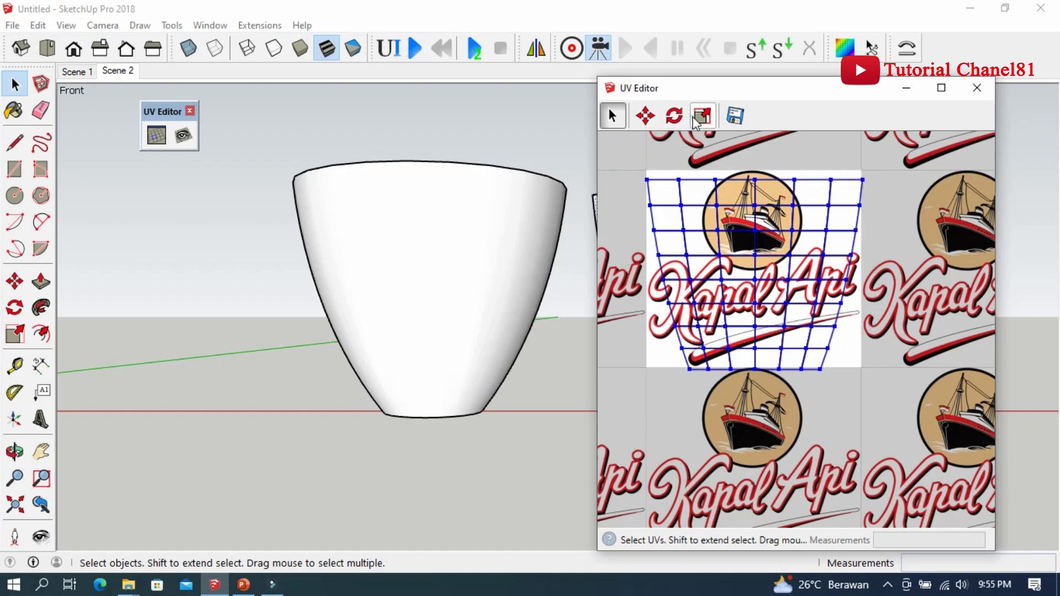
click(863, 180)
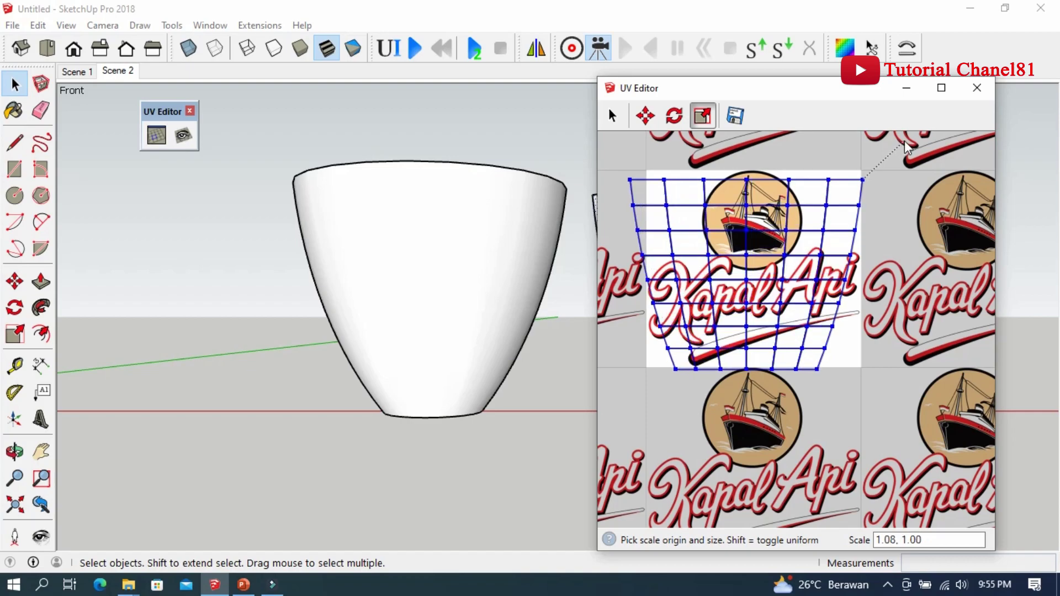
click(905, 143)
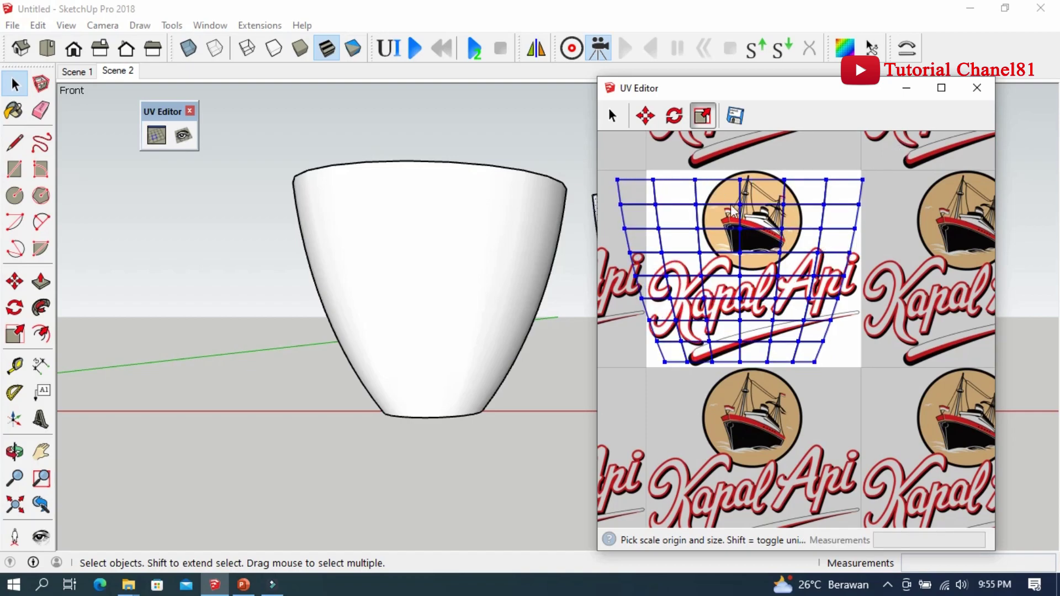
Shift the UV grid up over the logo and enlarge it around the ship emblem.
click(654, 119)
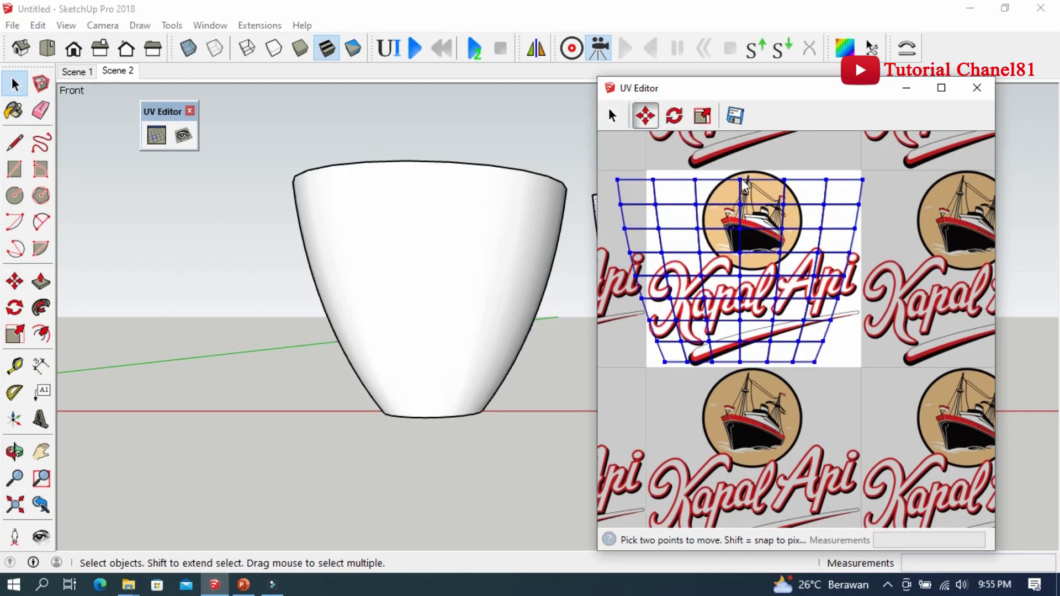
click(741, 180)
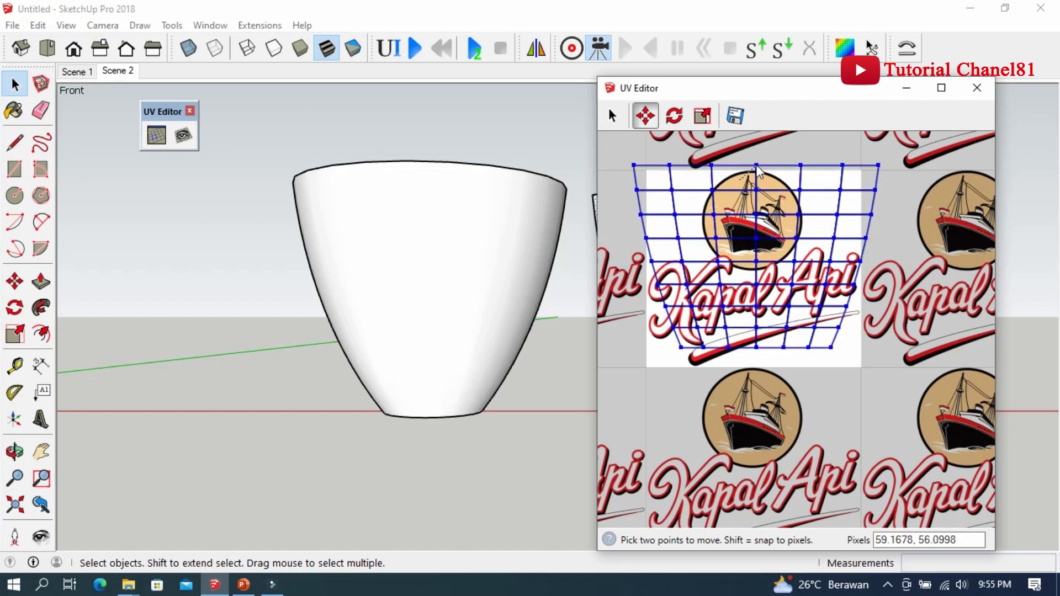
click(699, 343)
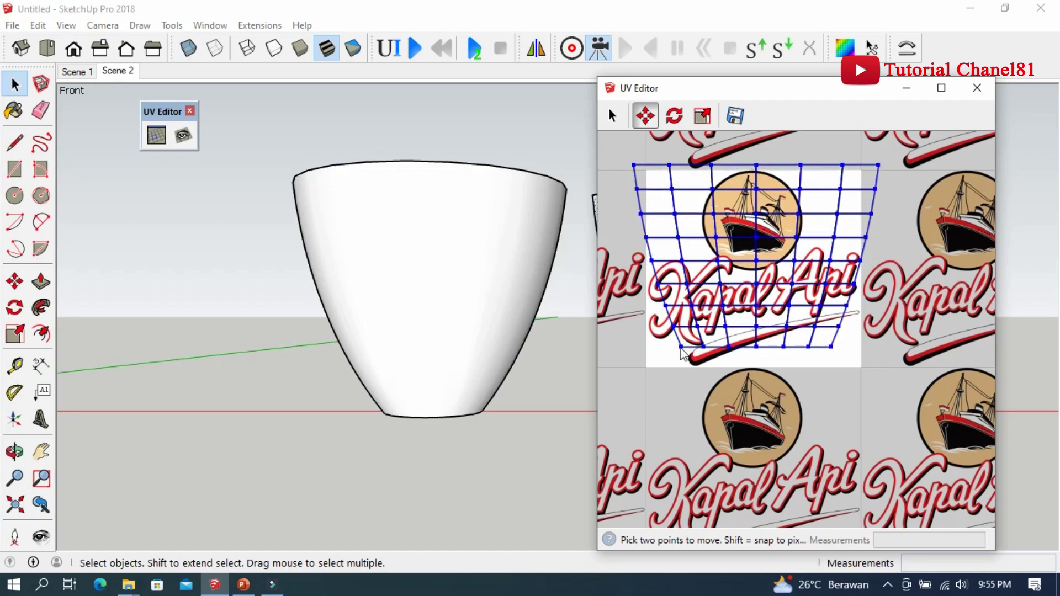
click(703, 116)
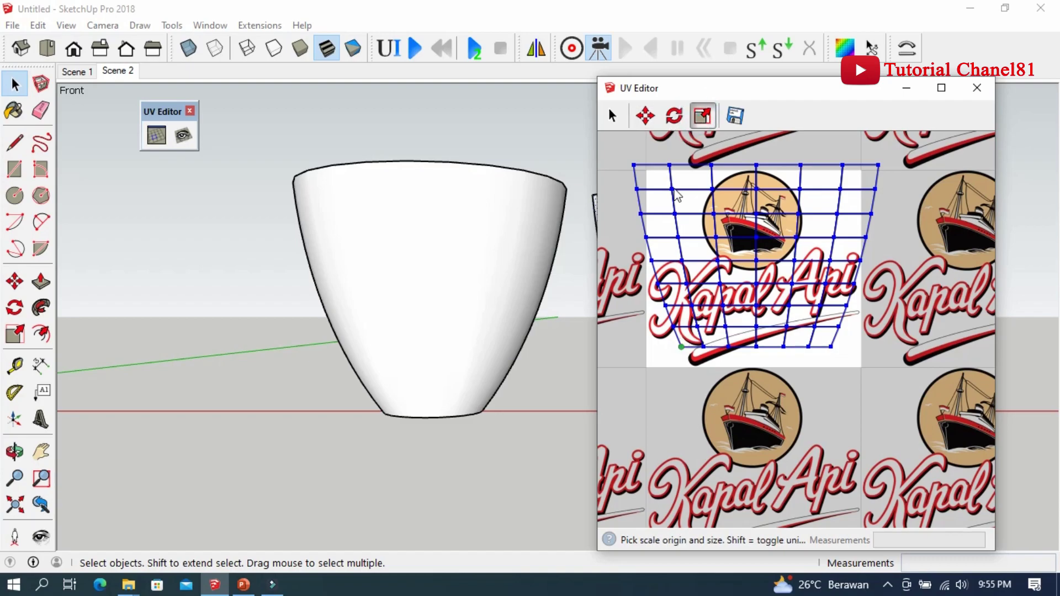
click(741, 242)
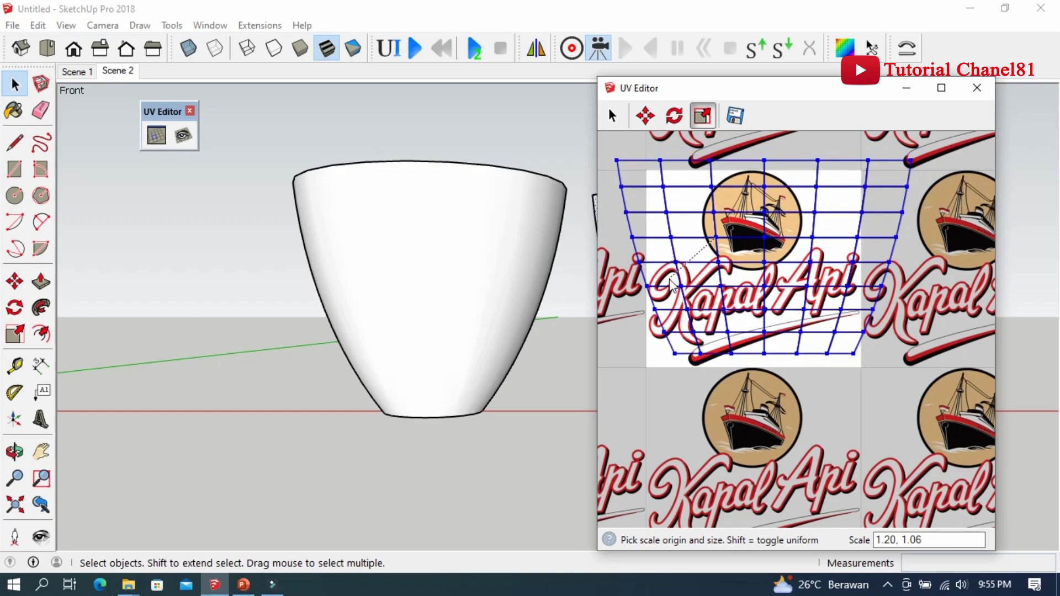
click(799, 286)
Move the UV grid down to centre the logo, then close the UV Editor.
click(645, 116)
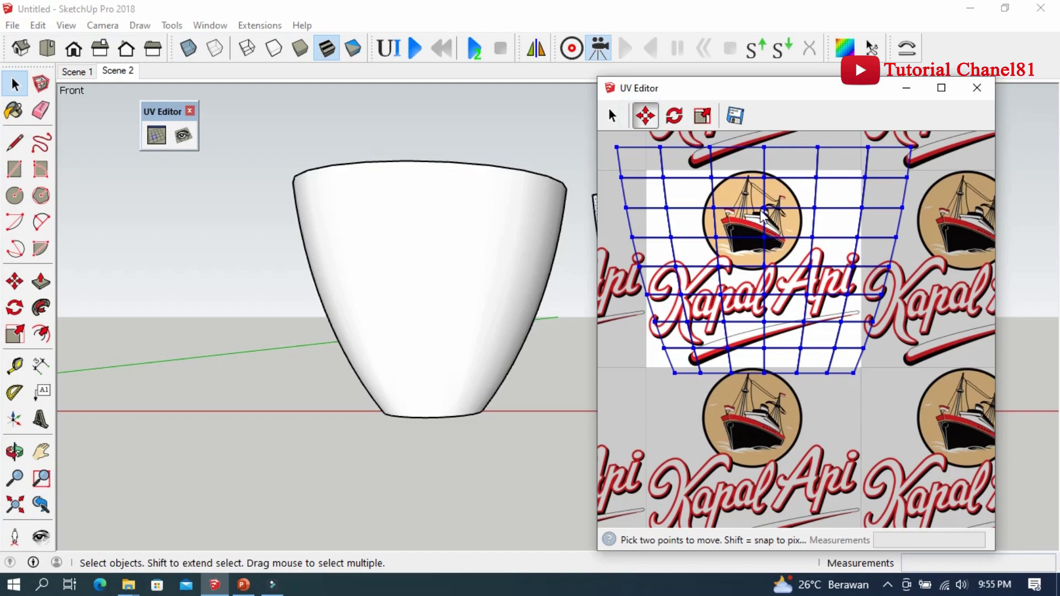
click(763, 147)
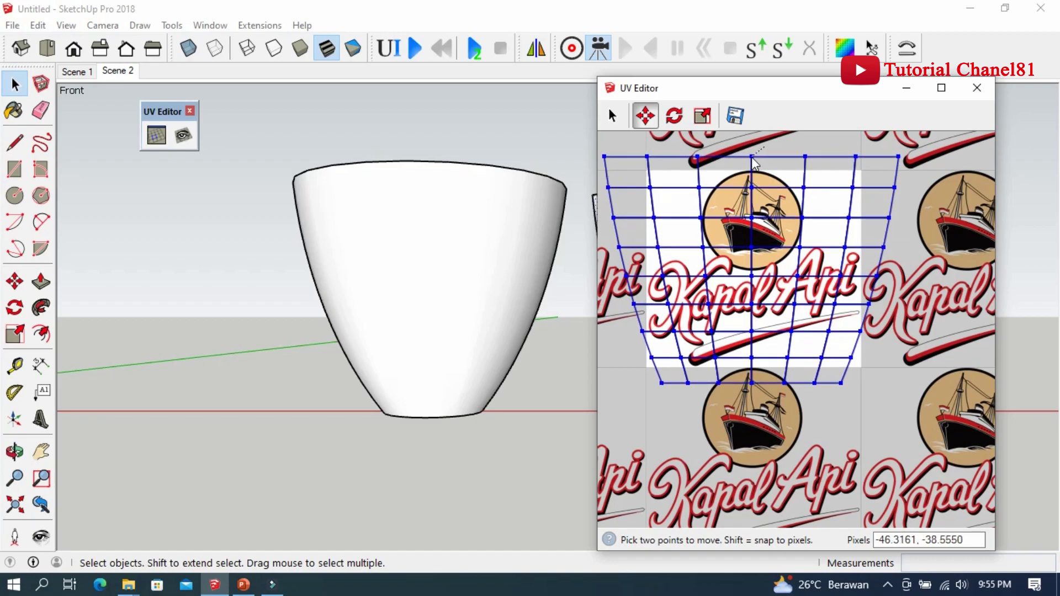
click(752, 157)
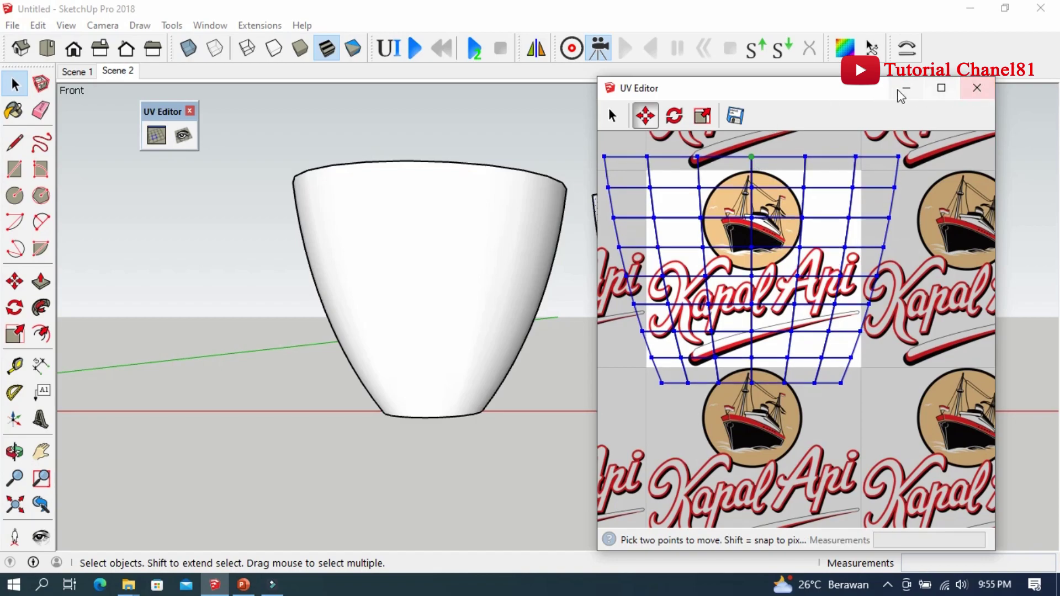
click(977, 88)
scroll(678, 276, up, 1)
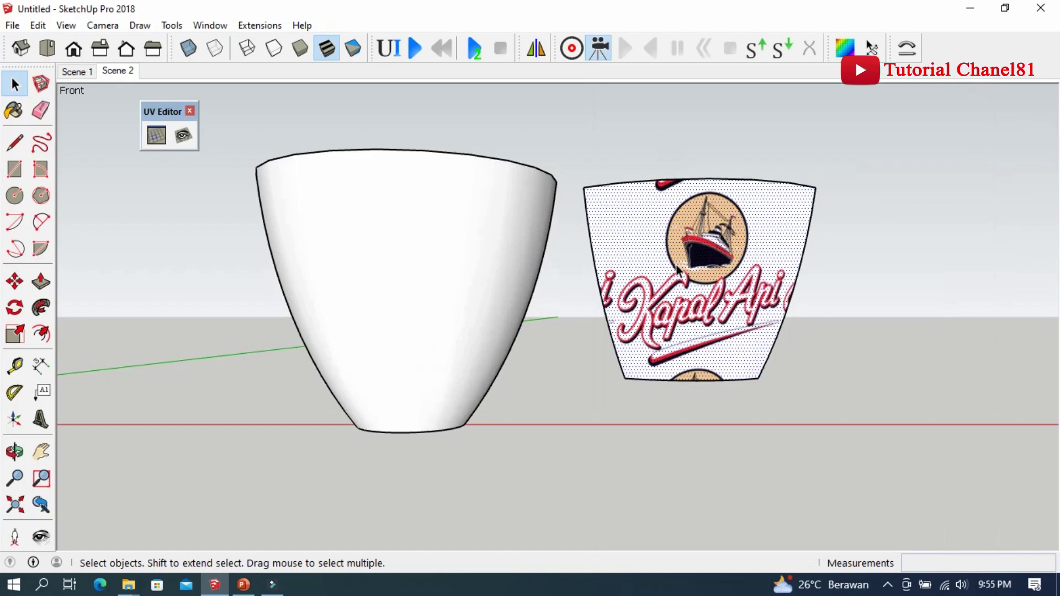
scroll(679, 273, up, 2)
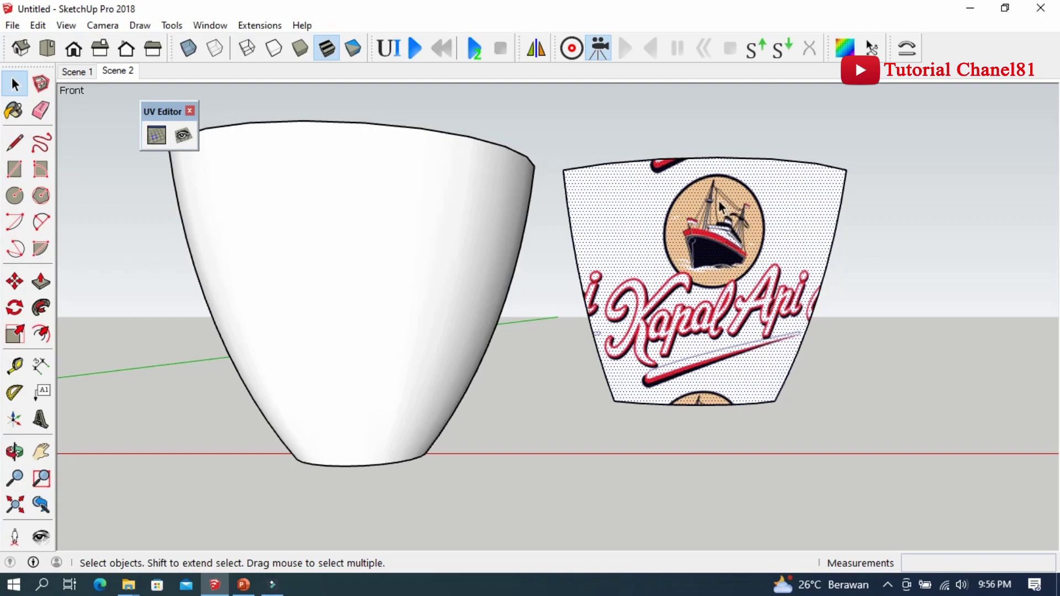
scroll(759, 216, down, 2)
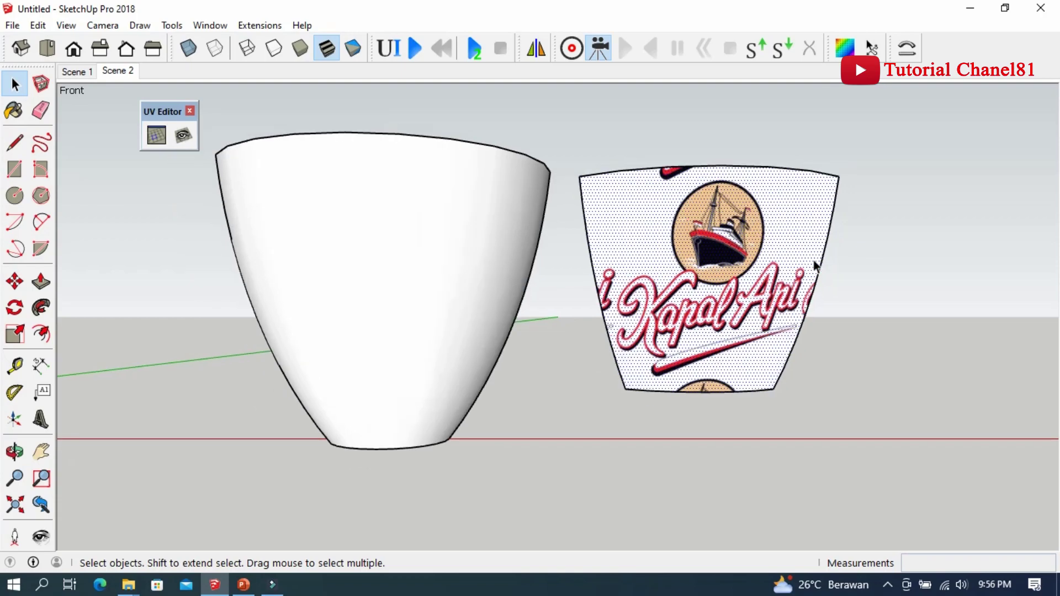
scroll(764, 266, down, 2)
scroll(484, 160, up, 1)
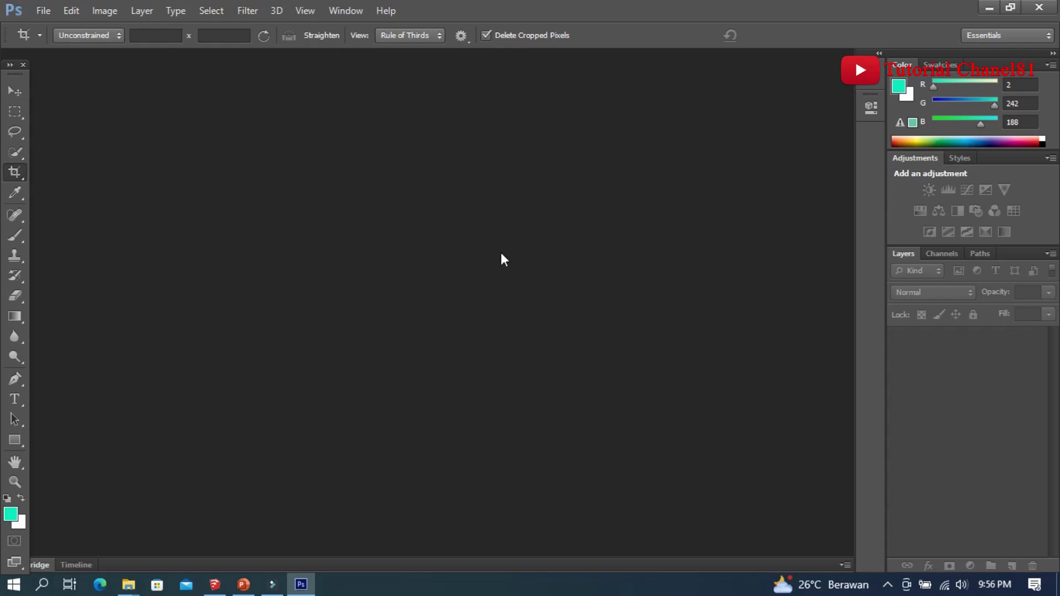
Bring up the Downloads folder window from the File Explorer taskbar icon.
click(128, 586)
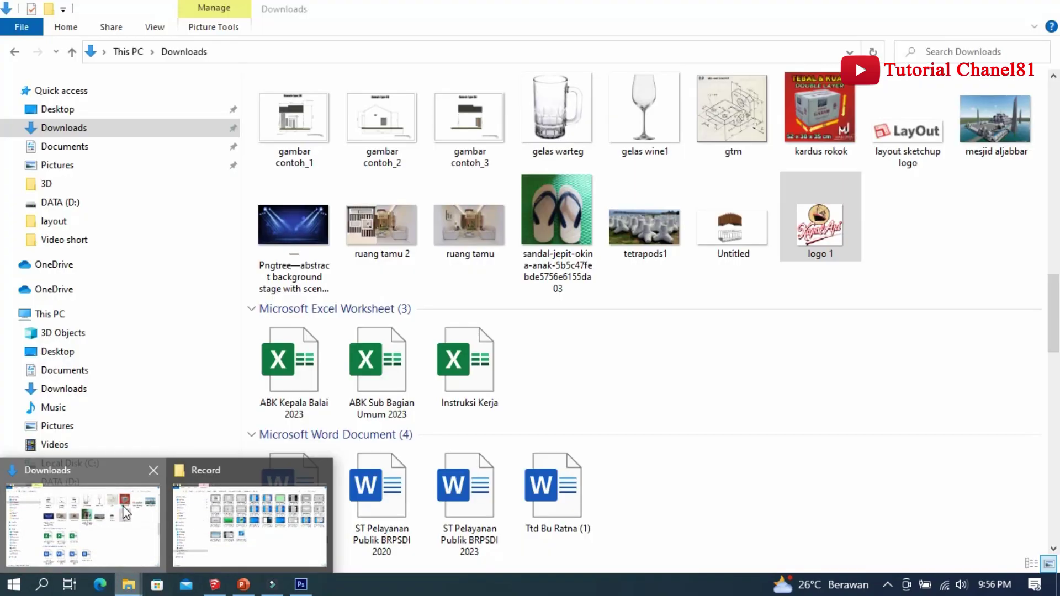
click(111, 497)
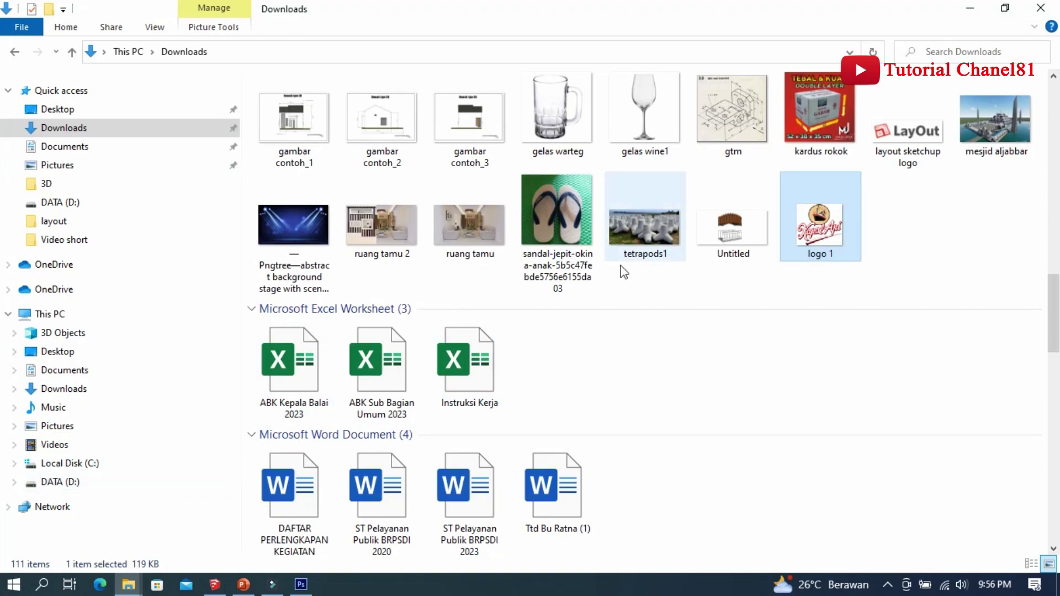
Find logo 1 in Downloads and drag it onto the Photoshop CS6 taskbar icon.
scroll(625, 276, up, 10)
scroll(606, 282, up, 2)
scroll(602, 282, down, 2)
scroll(605, 283, down, 8)
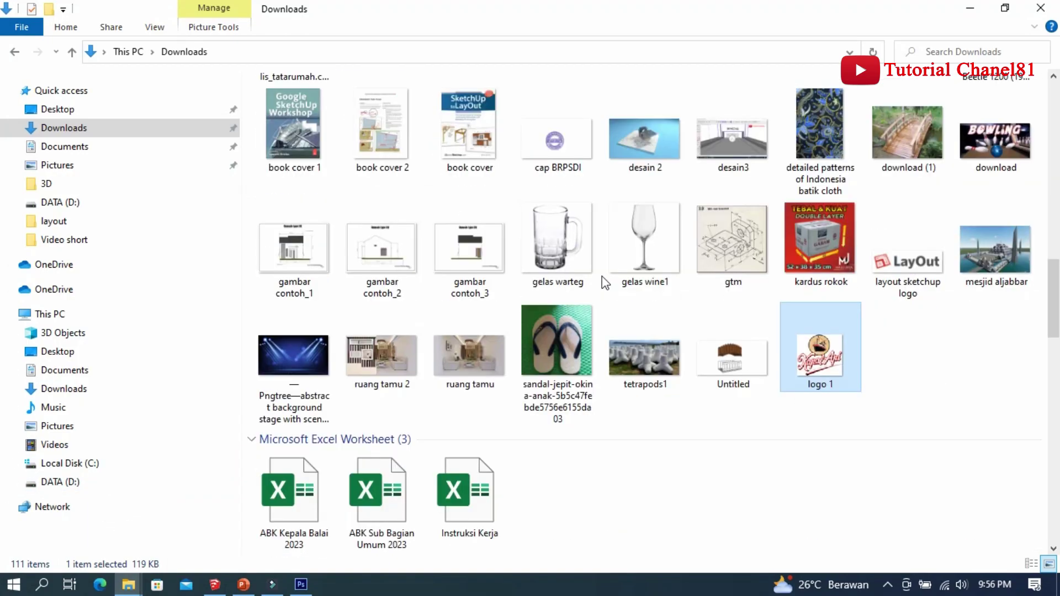
scroll(602, 276, down, 3)
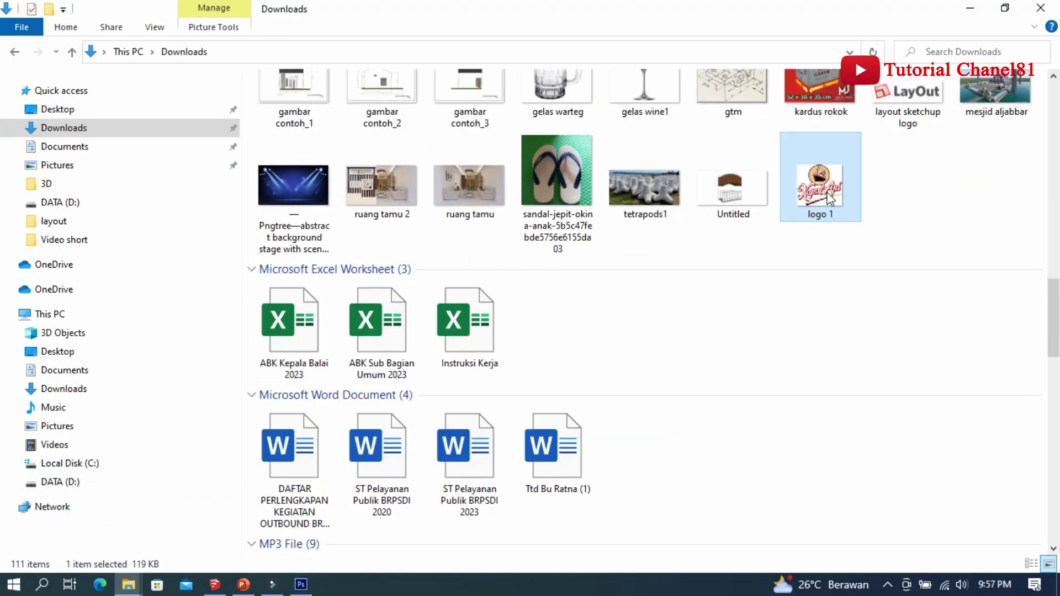
mouse_move(830, 199)
mouse_down()
mouse_move(310, 582)
mouse_move(322, 280)
mouse_up()
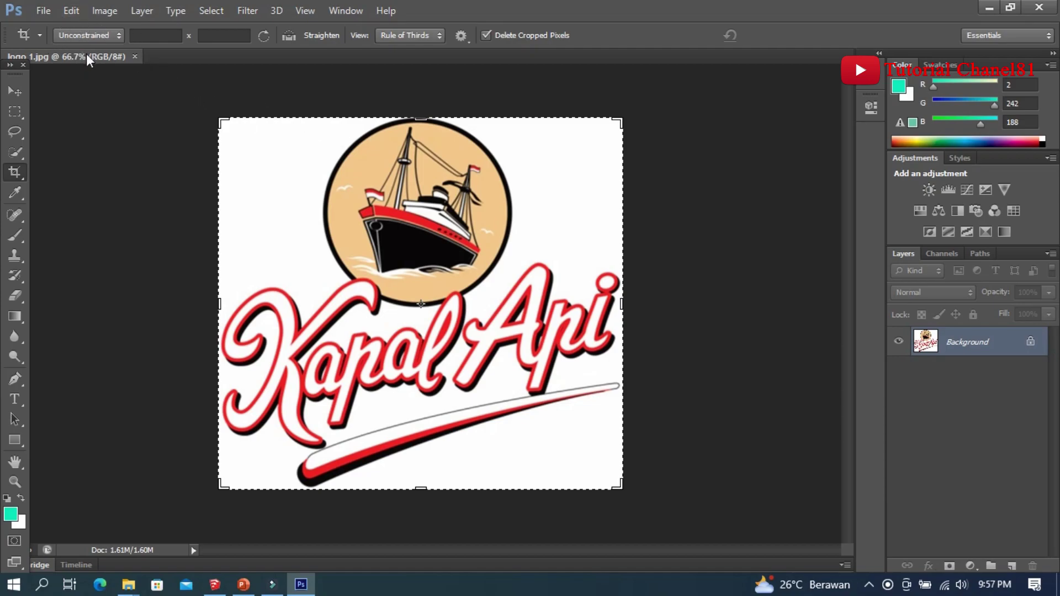
Float logo 1.jpg in its own window and confirm its 783 × 719 pixel Image Size.
drag(86, 54, 283, 85)
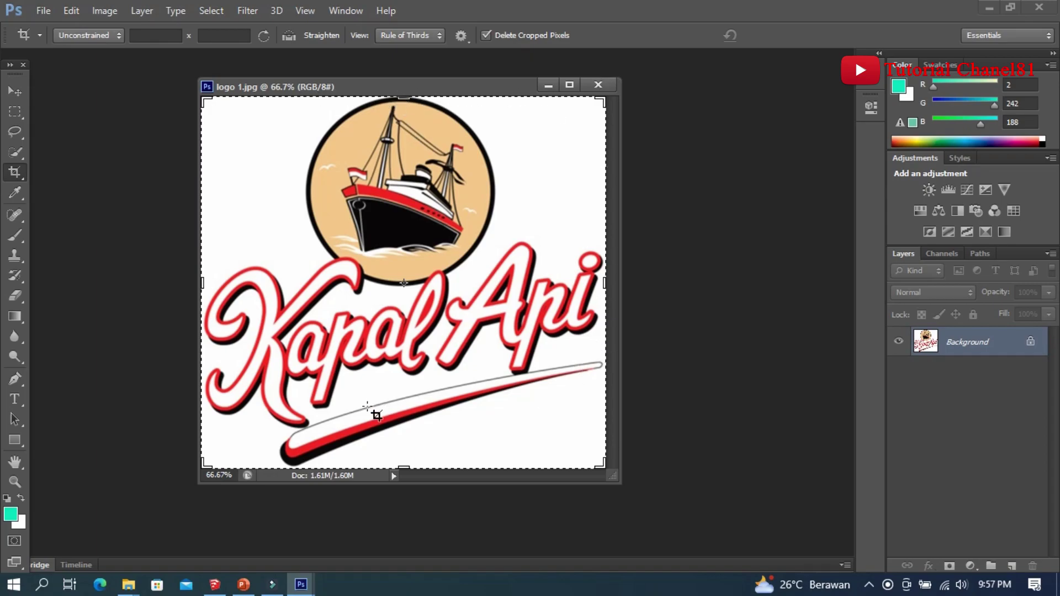
click(15, 91)
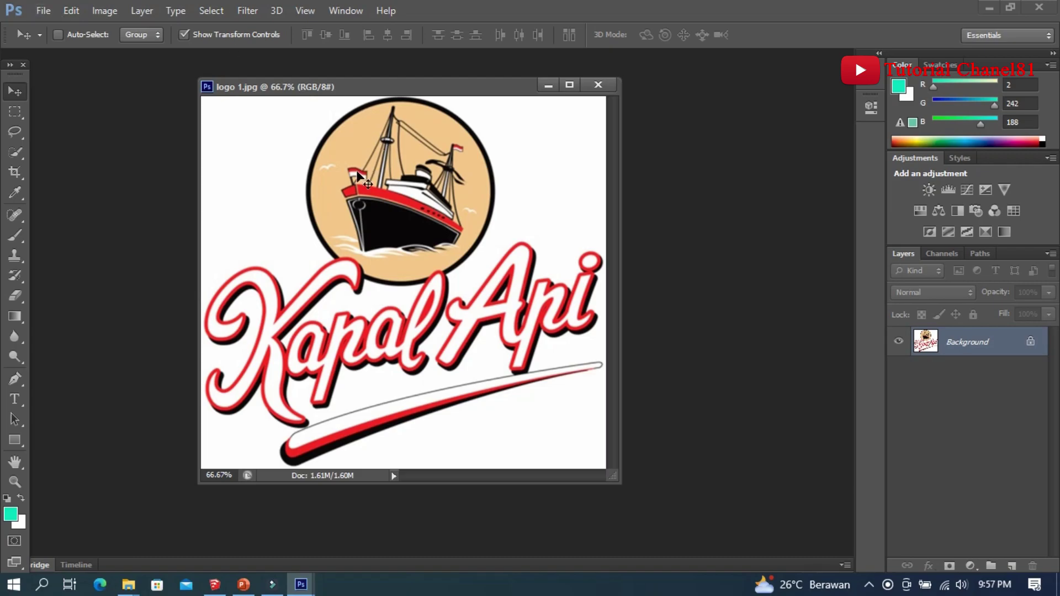
click(107, 15)
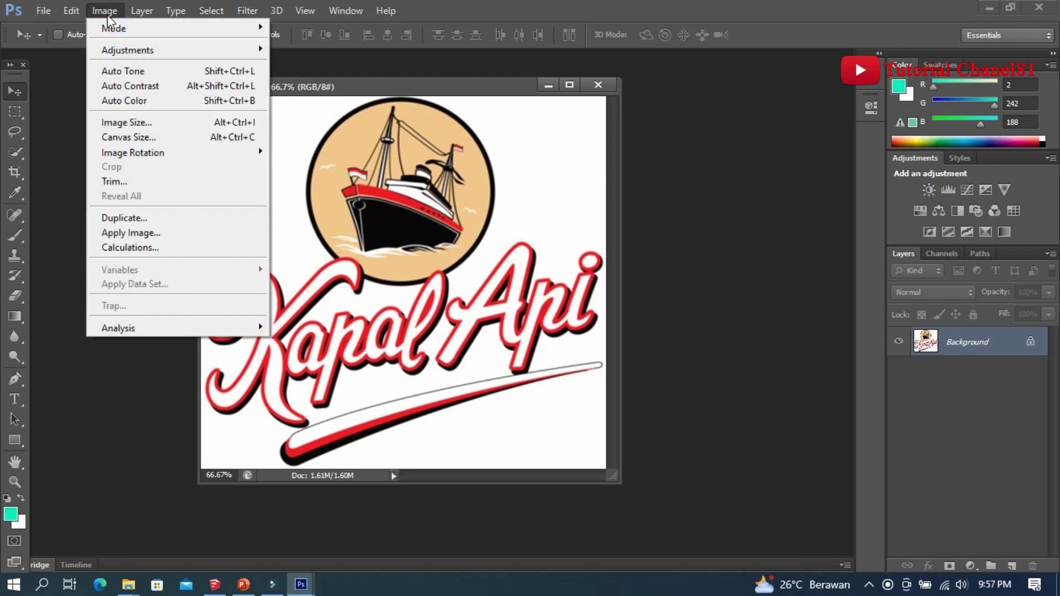
click(114, 122)
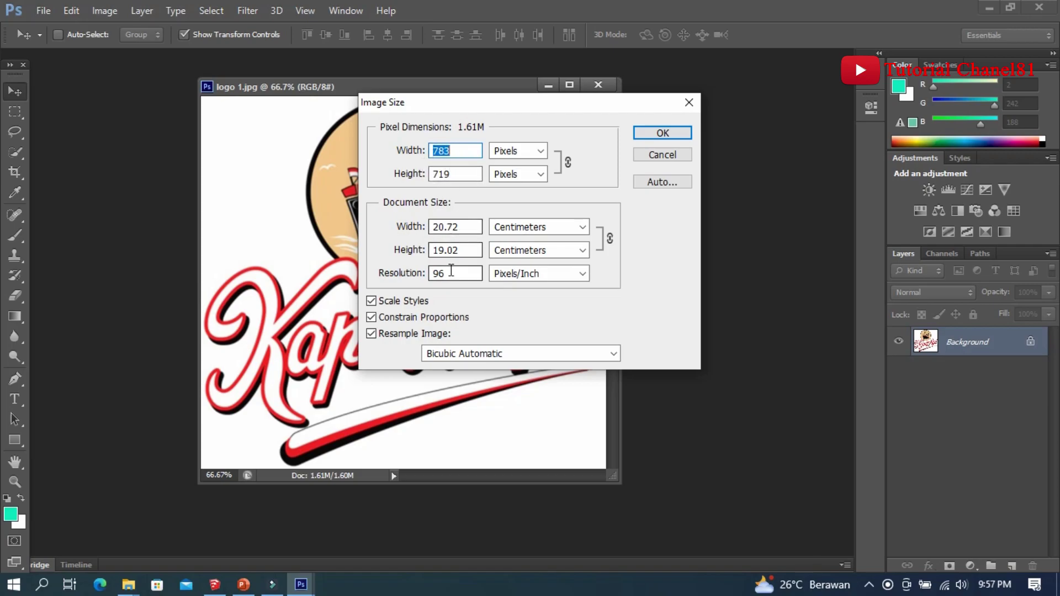
click(663, 133)
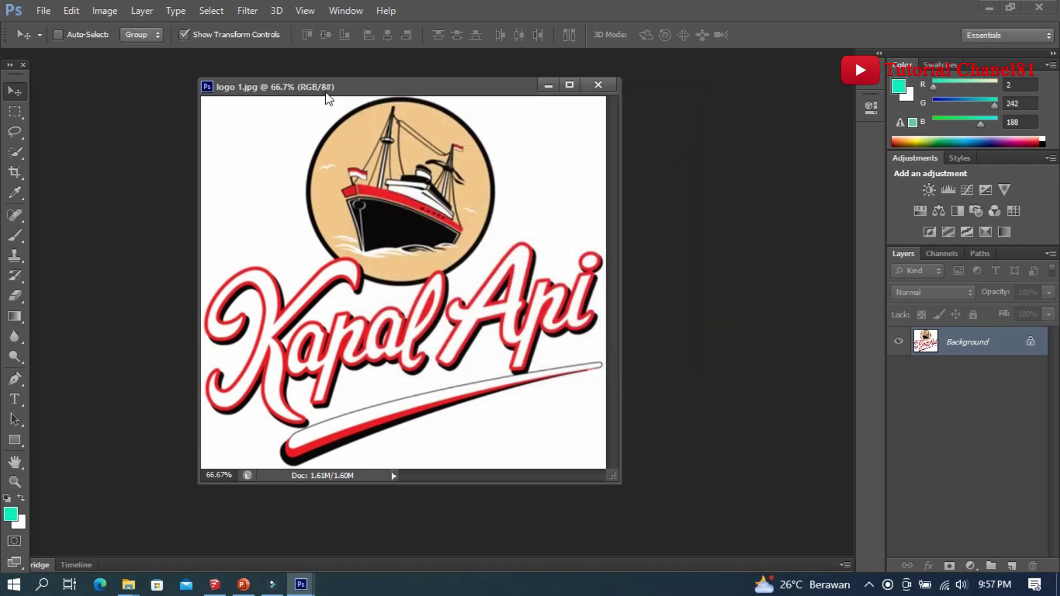
drag(312, 87, 404, 87)
Create Untitled-1 with Width and Height 1000 pixels and White background contents.
click(44, 11)
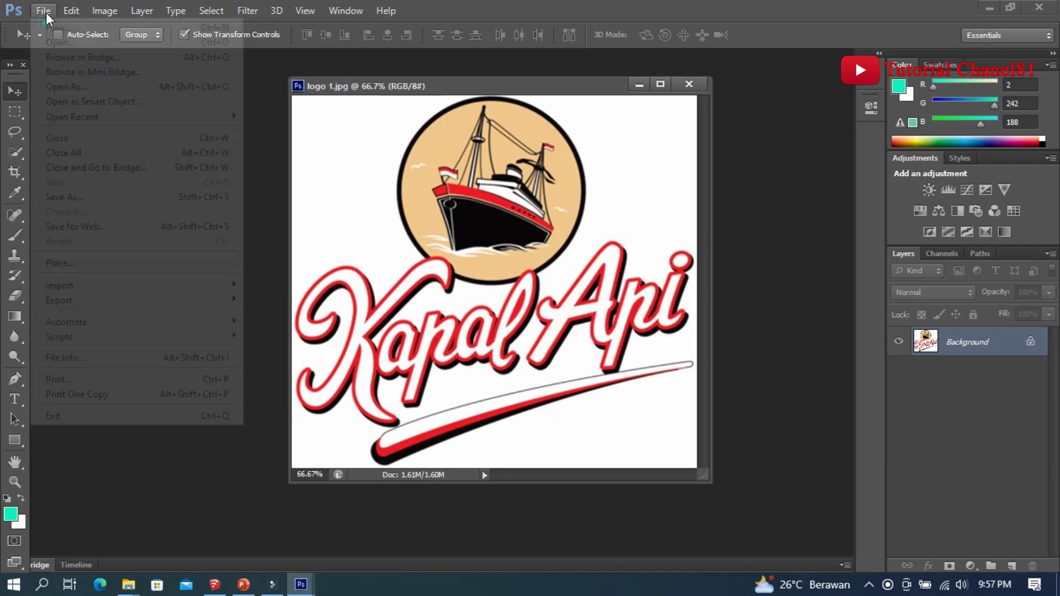
click(50, 27)
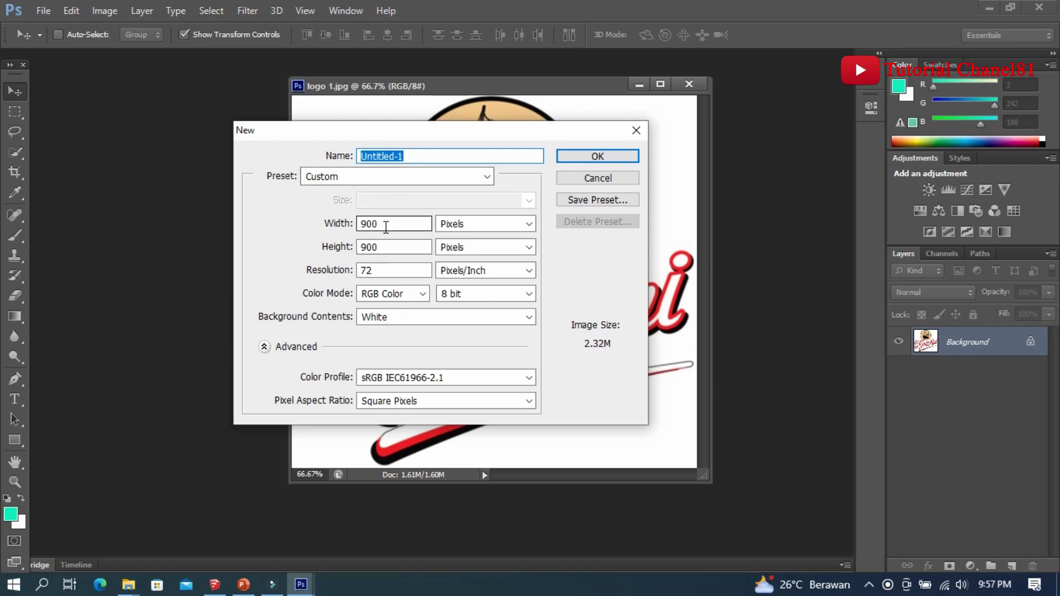
drag(386, 229, 357, 227)
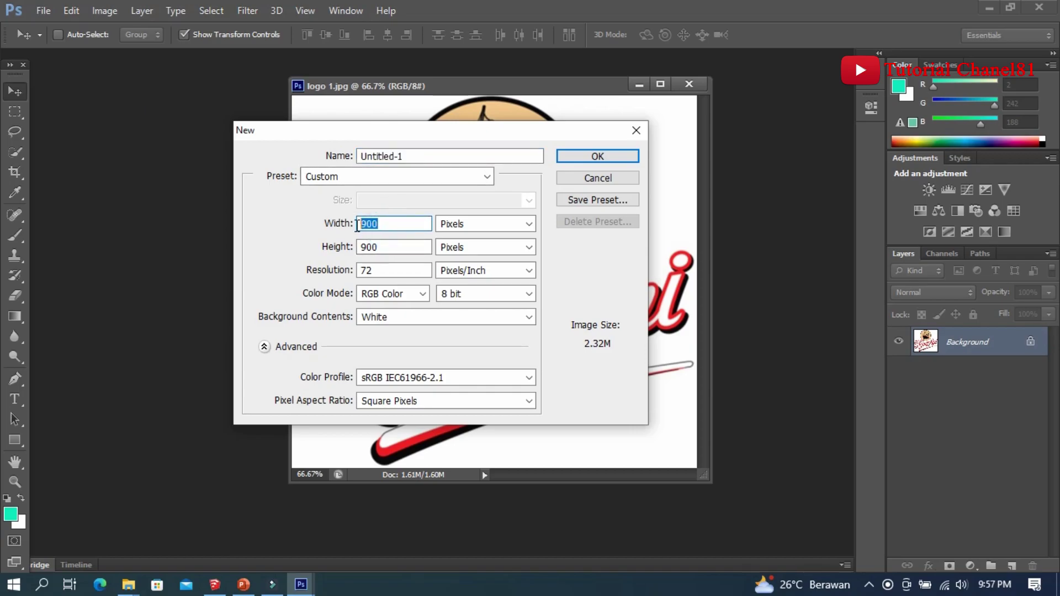
text(1)
text(000)
drag(387, 247, 349, 247)
text(1)
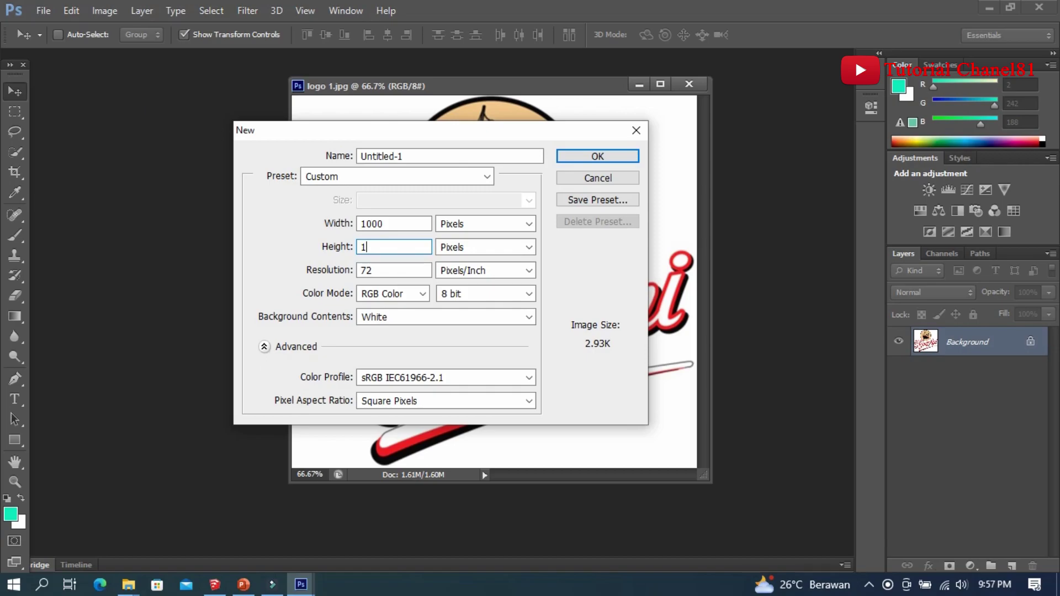
text(000)
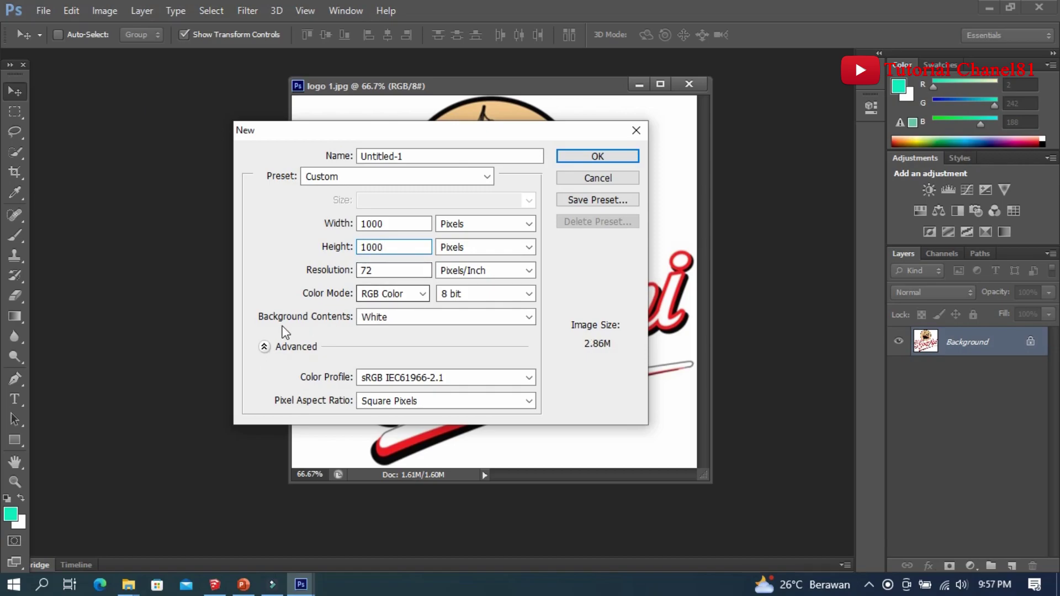
click(369, 318)
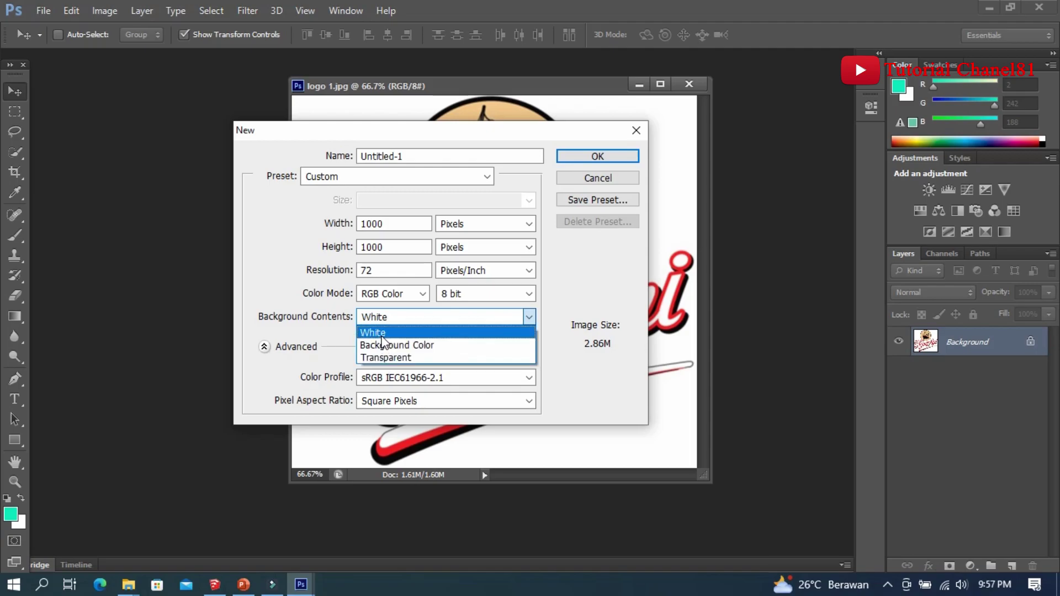
click(388, 334)
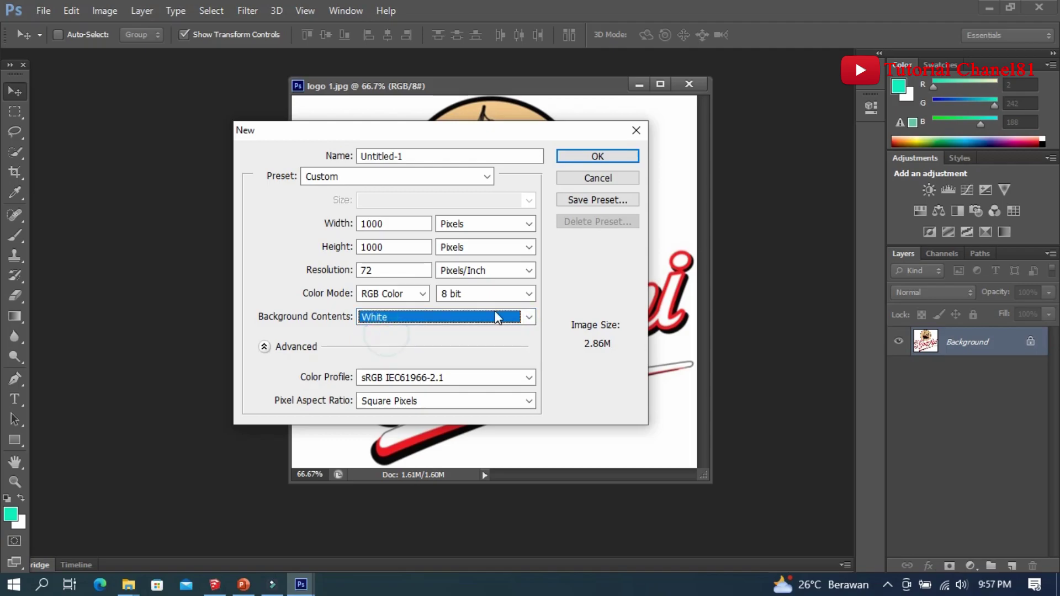
click(598, 158)
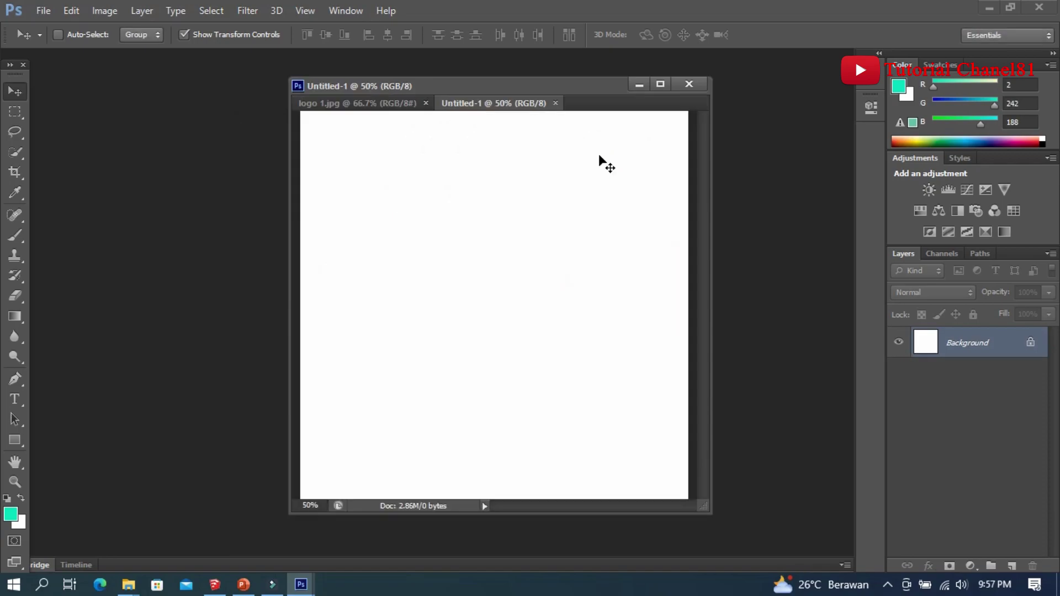
Float Untitled-1 beside logo 1.jpg and drag the logo onto its canvas as Layer 1.
mouse_move(533, 89)
mouse_down()
mouse_move(639, 87)
mouse_move(338, 136)
mouse_move(116, 85)
mouse_up()
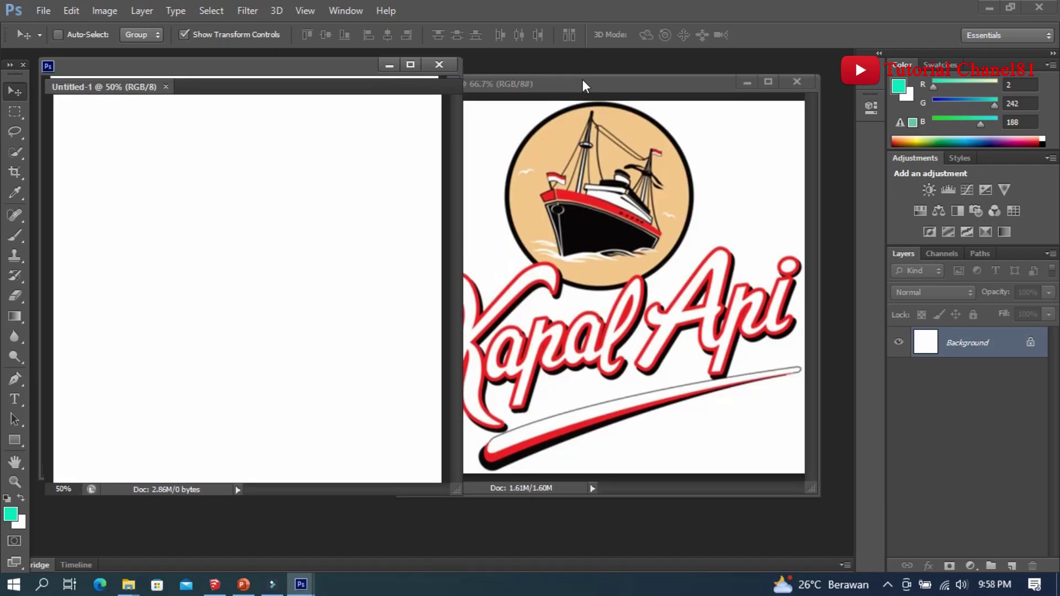
drag(537, 74, 645, 114)
drag(338, 66, 364, 104)
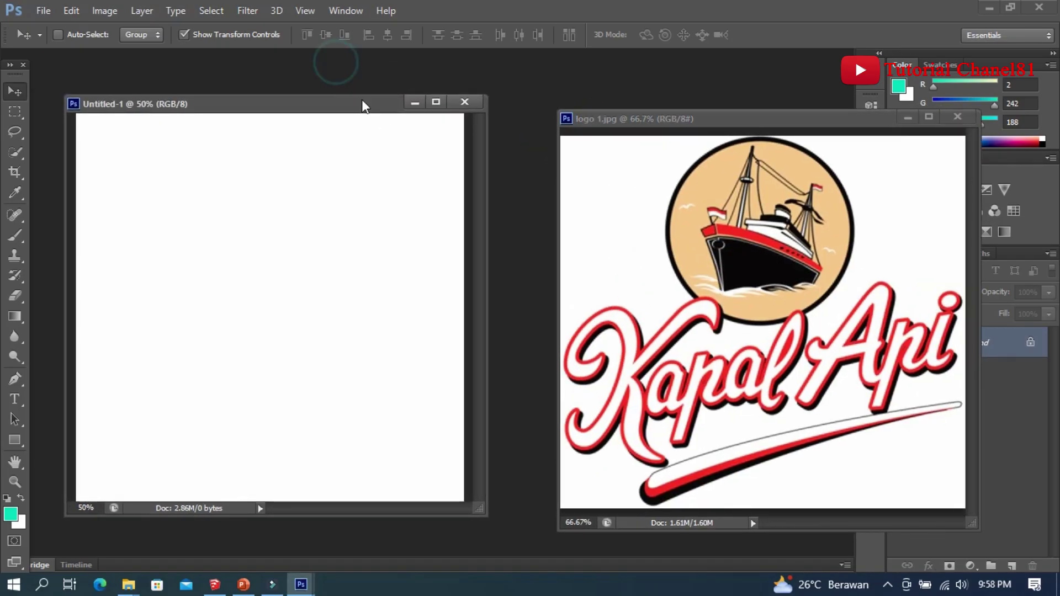
click(686, 226)
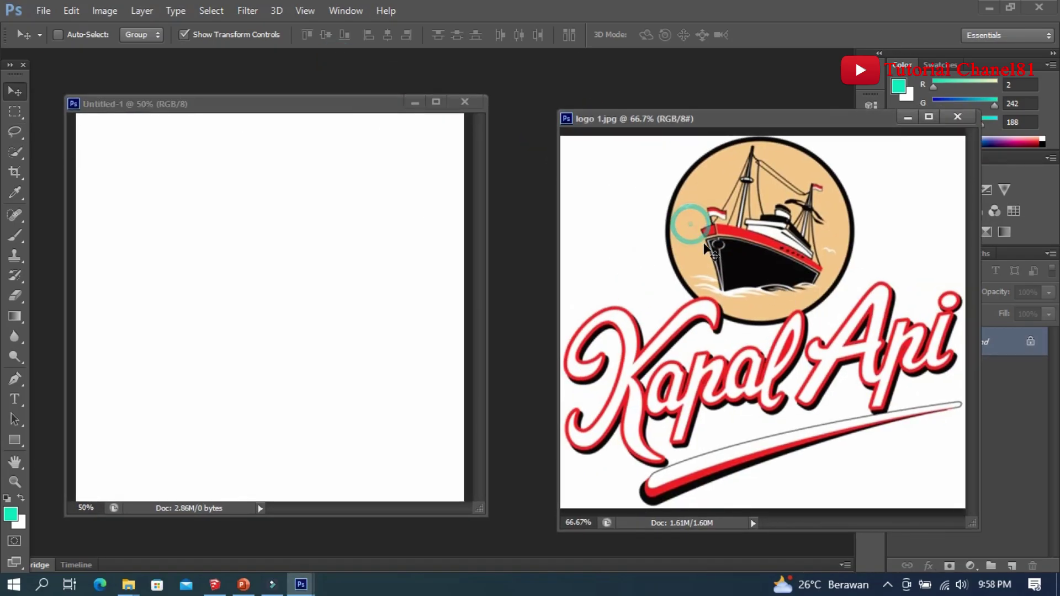
drag(764, 252, 298, 239)
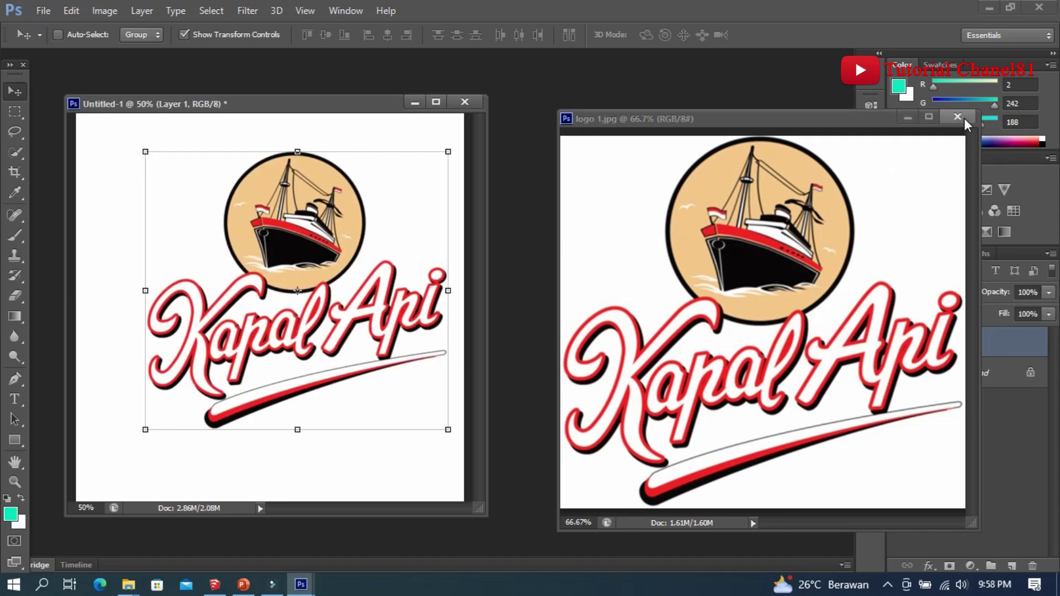
Dock the logo 1.jpg and Untitled-1 windows back into document tabs.
mouse_move(609, 120)
mouse_down()
mouse_move(592, 46)
mouse_move(552, 64)
mouse_up()
click(382, 108)
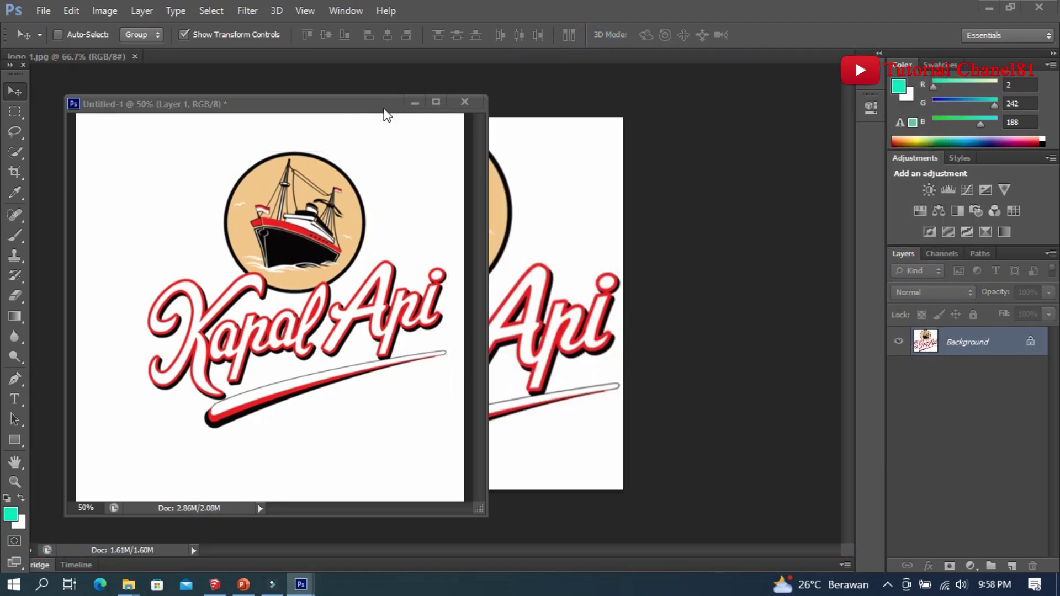
drag(393, 78, 391, 50)
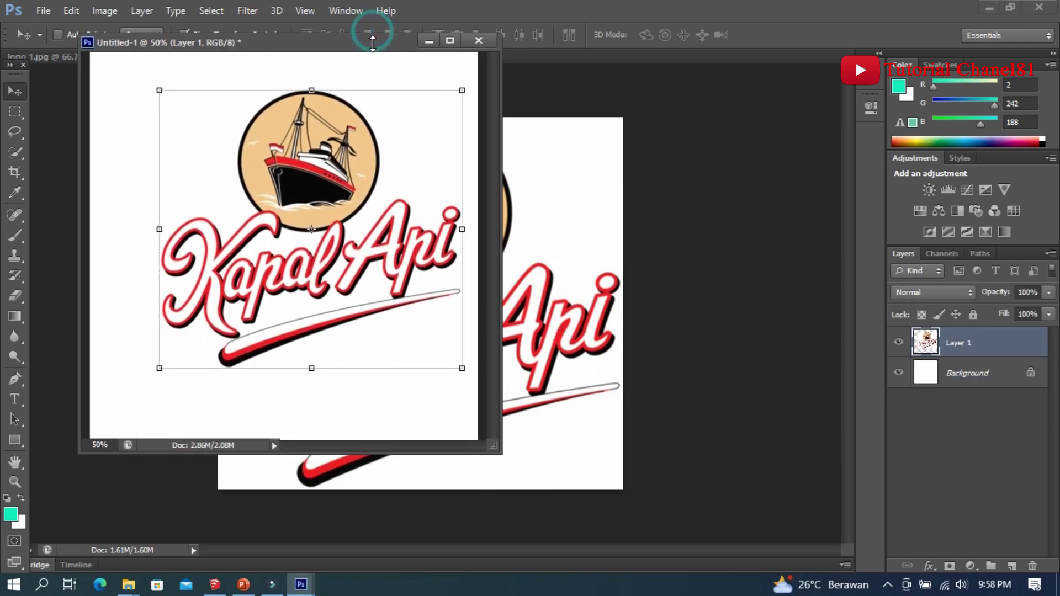
drag(333, 55, 360, 66)
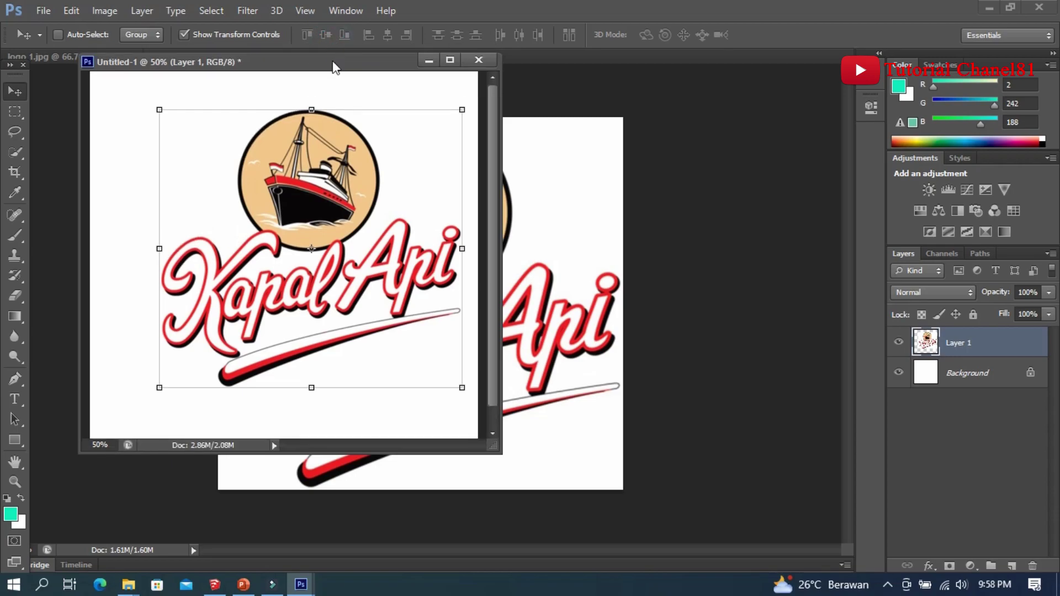
drag(386, 130, 253, 118)
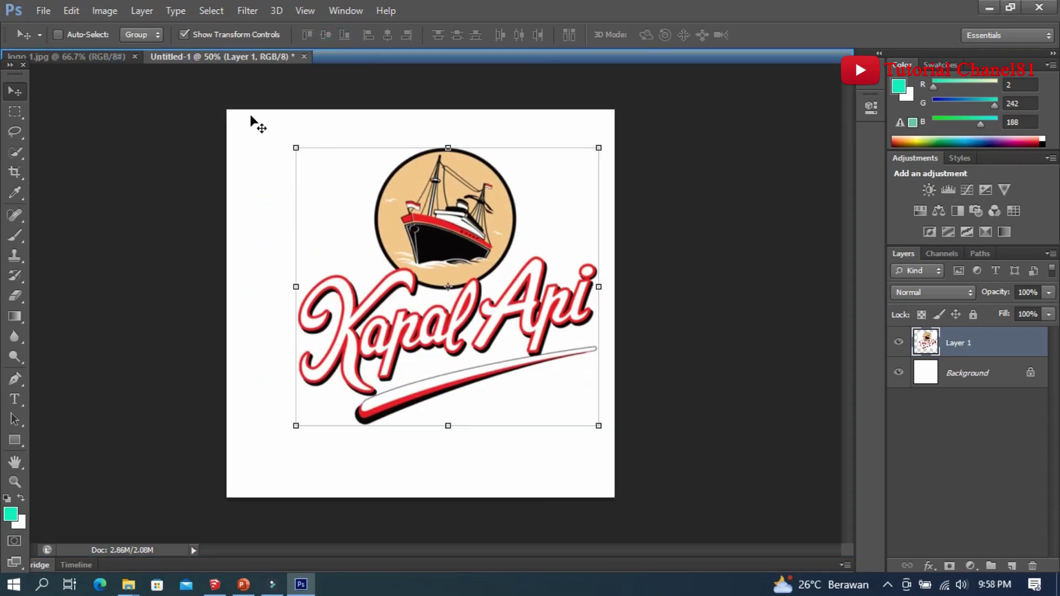
Centre the logo and apply a Free Transform scaling it to about 96.5%.
drag(422, 275, 399, 284)
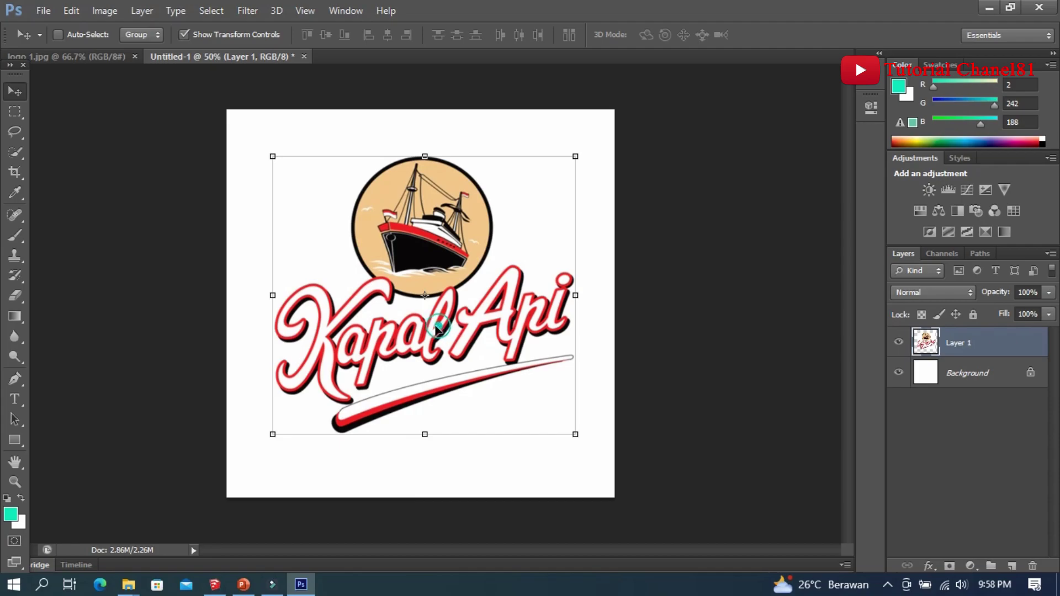
drag(444, 328, 438, 329)
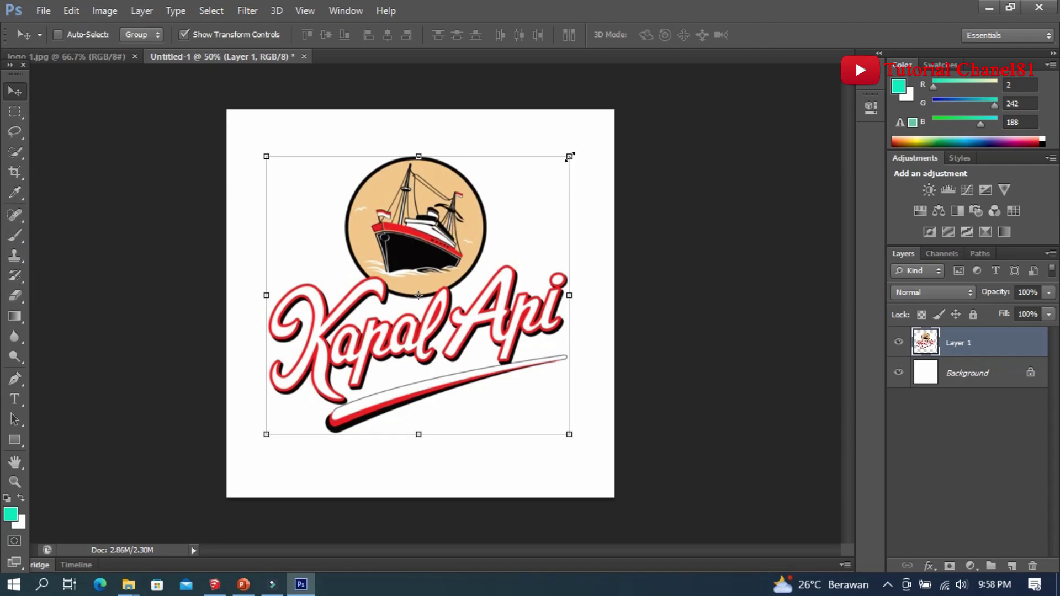
drag(570, 156, 560, 165)
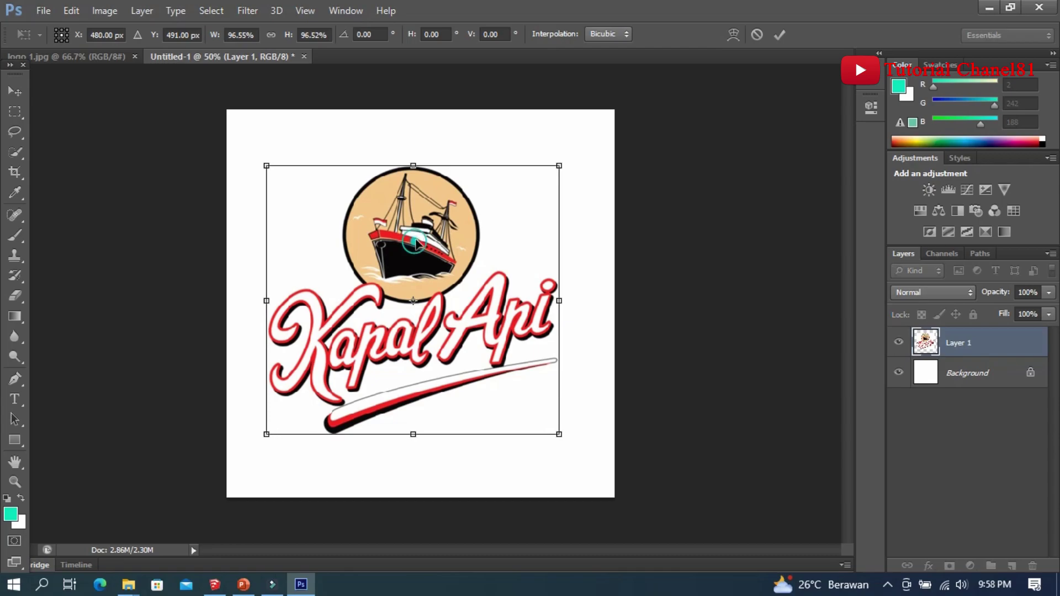
drag(415, 243, 424, 243)
click(15, 90)
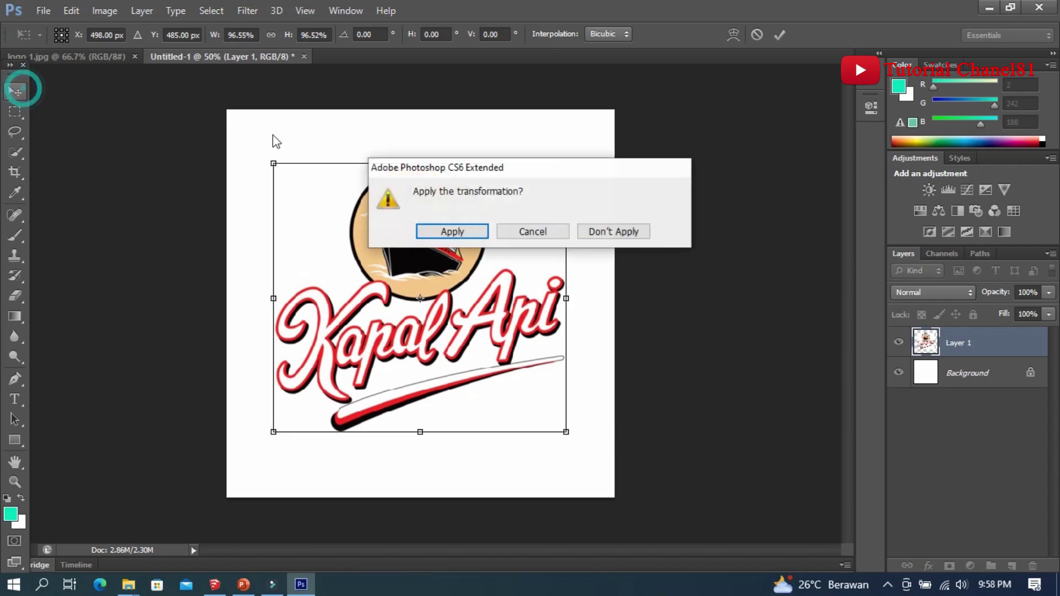
click(468, 232)
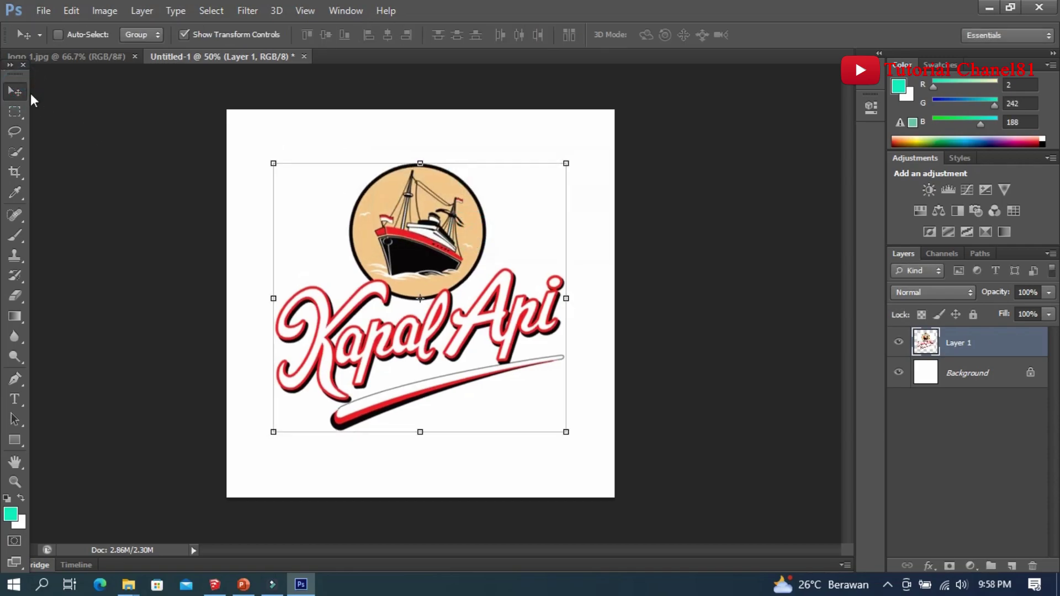
click(43, 10)
Save Untitled-1 as the JPEG 'logo 2' in Downloads and minimize Photoshop.
click(55, 200)
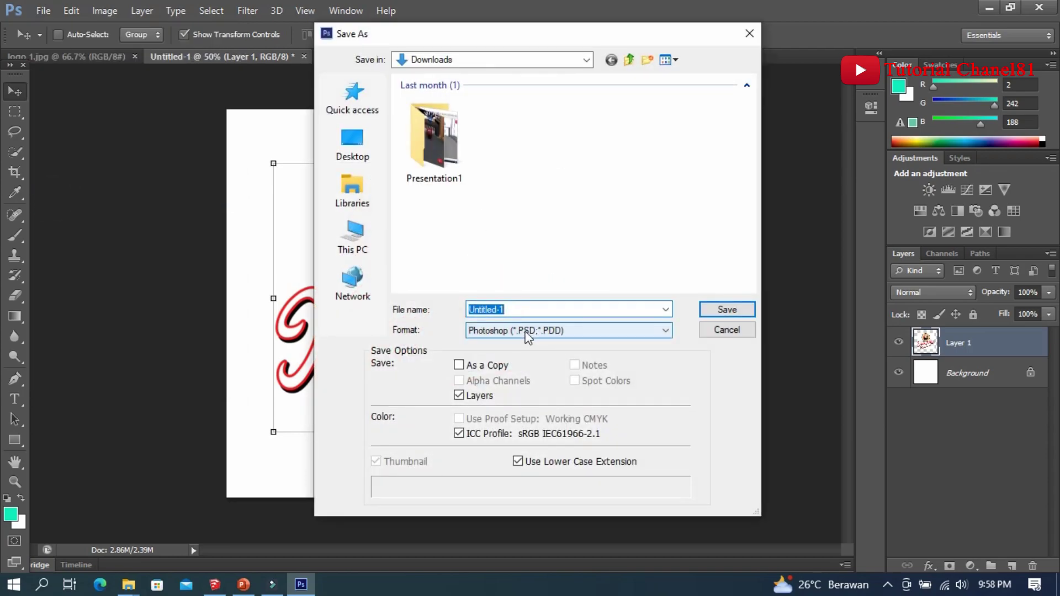
click(513, 330)
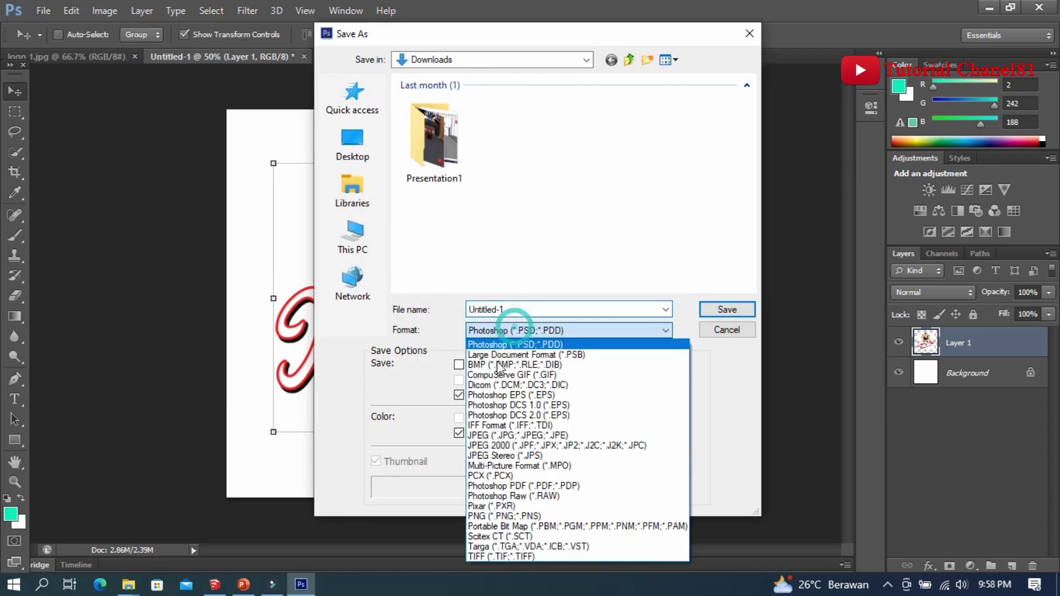
click(495, 436)
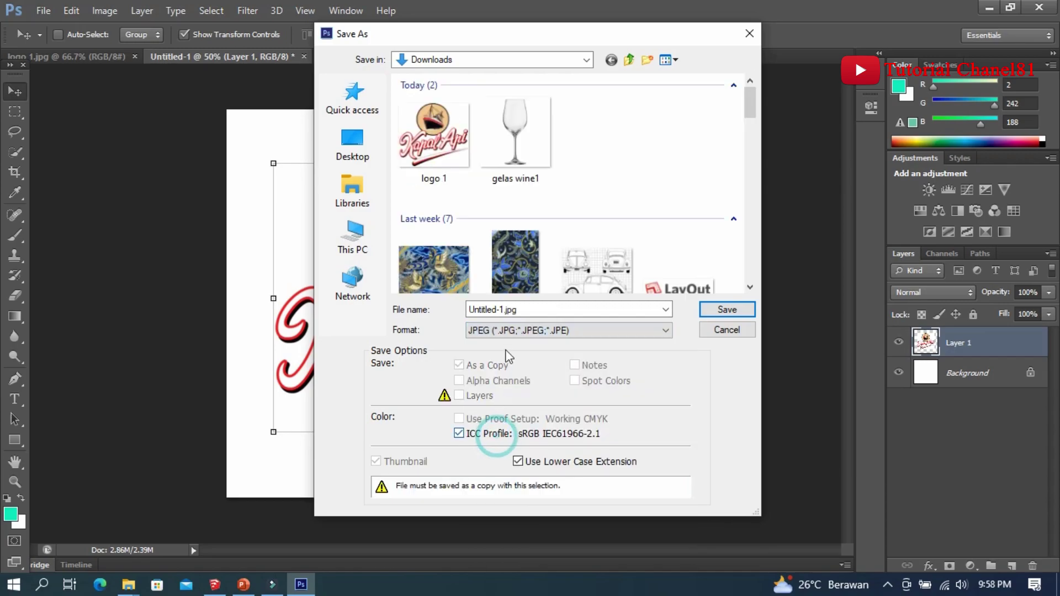
click(431, 138)
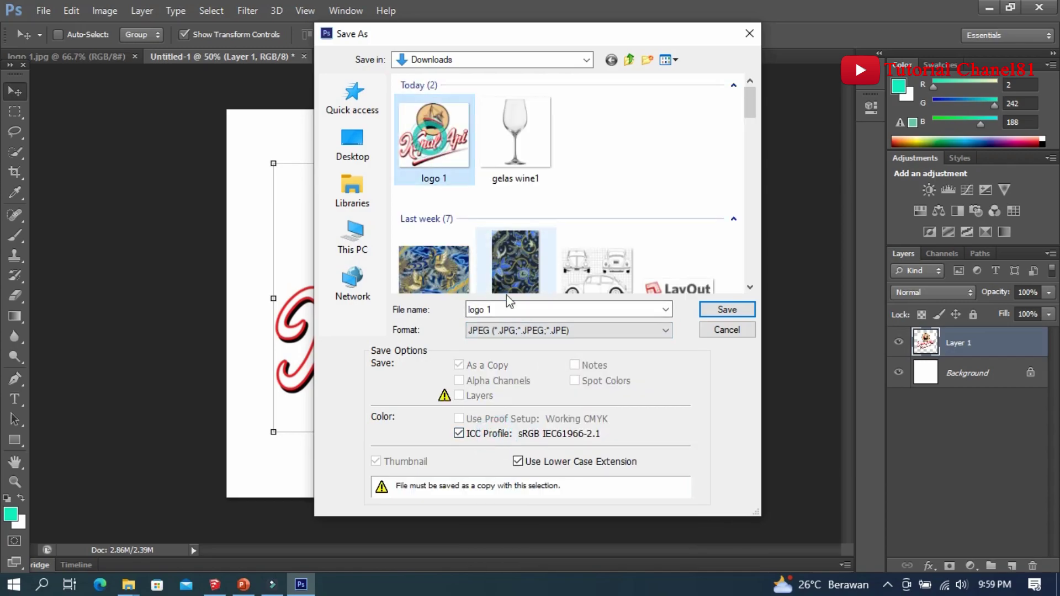
click(497, 309)
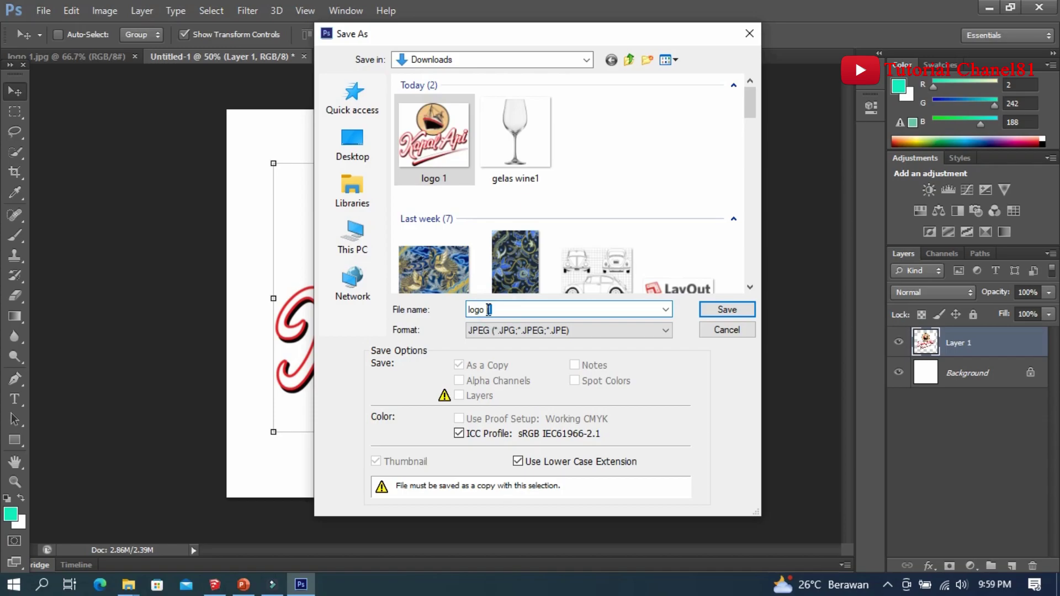
text(2)
click(734, 309)
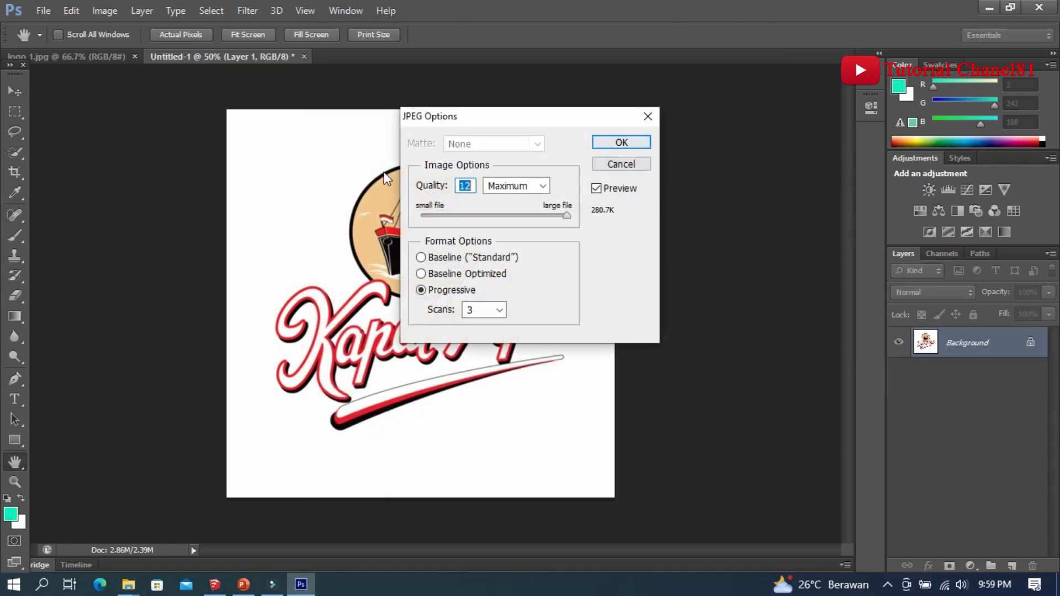
click(616, 142)
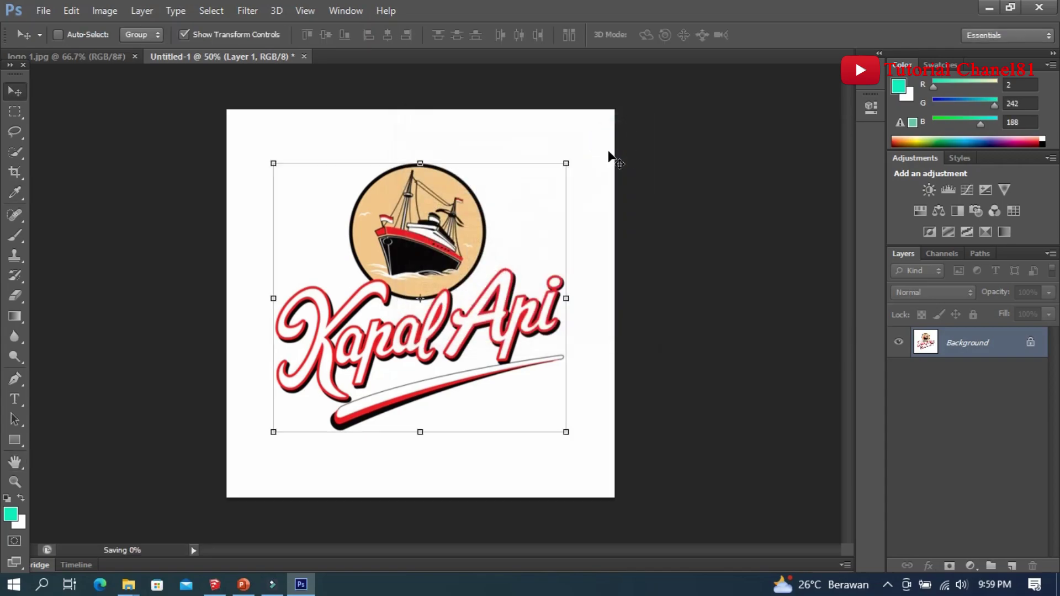
click(989, 9)
Return to SketchUp, go to Scene 1 and select the flat Kapal Api logo panel.
click(218, 587)
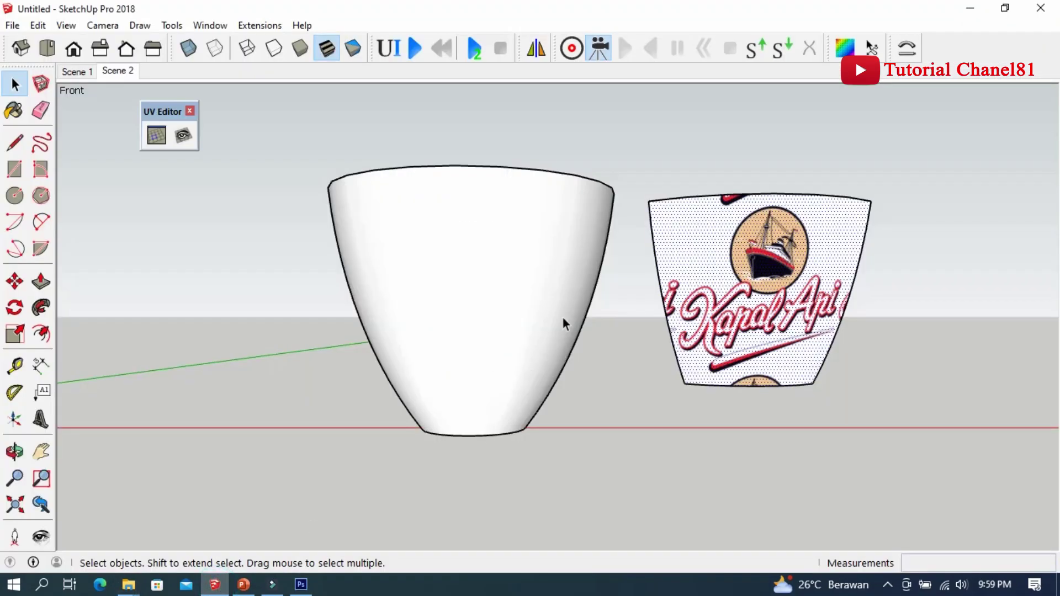
scroll(549, 291, down, 3)
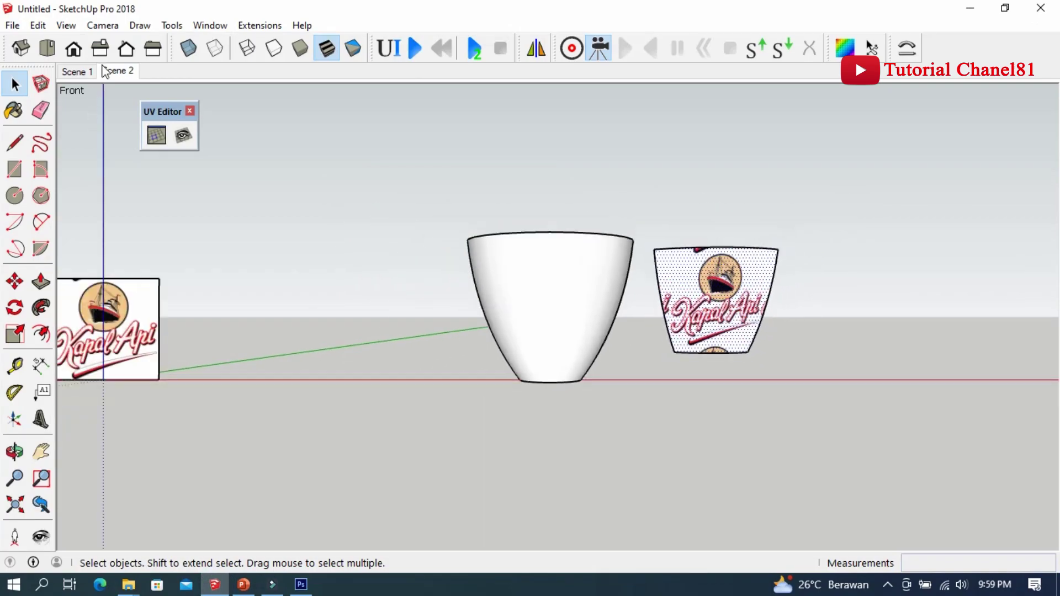
click(77, 71)
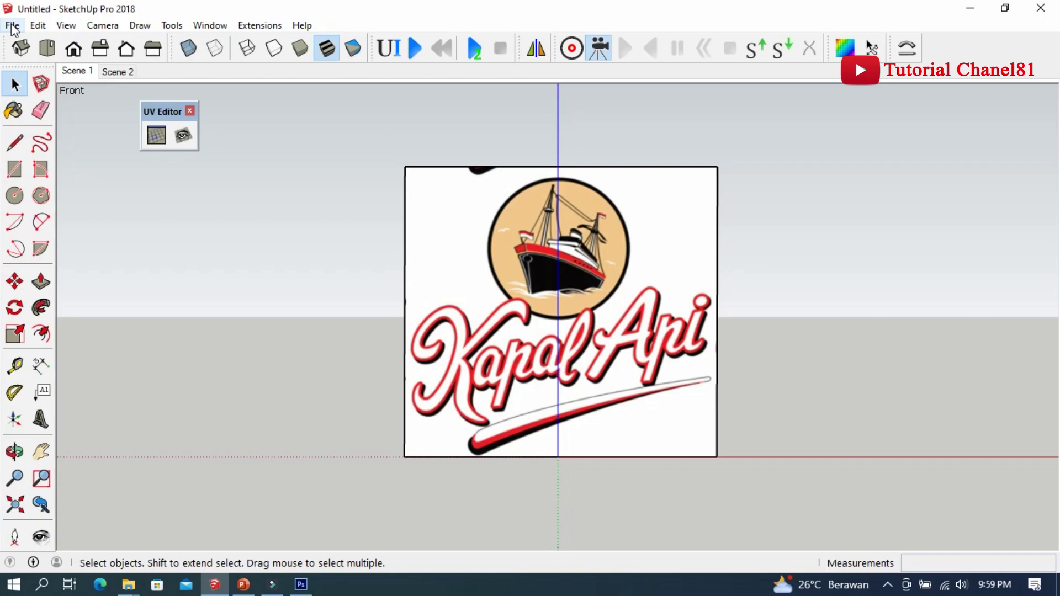
click(502, 297)
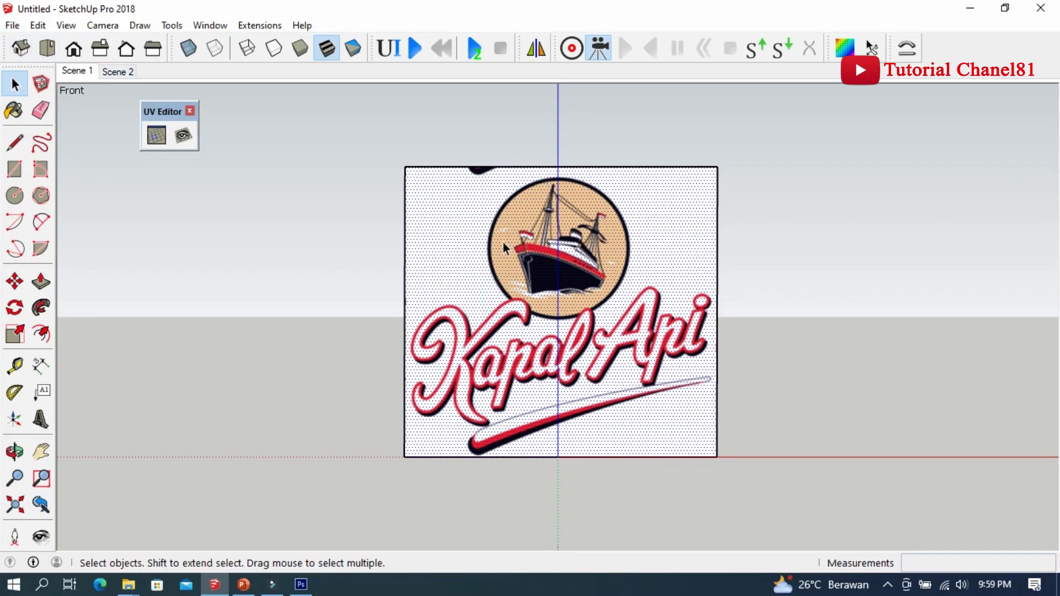
click(12, 25)
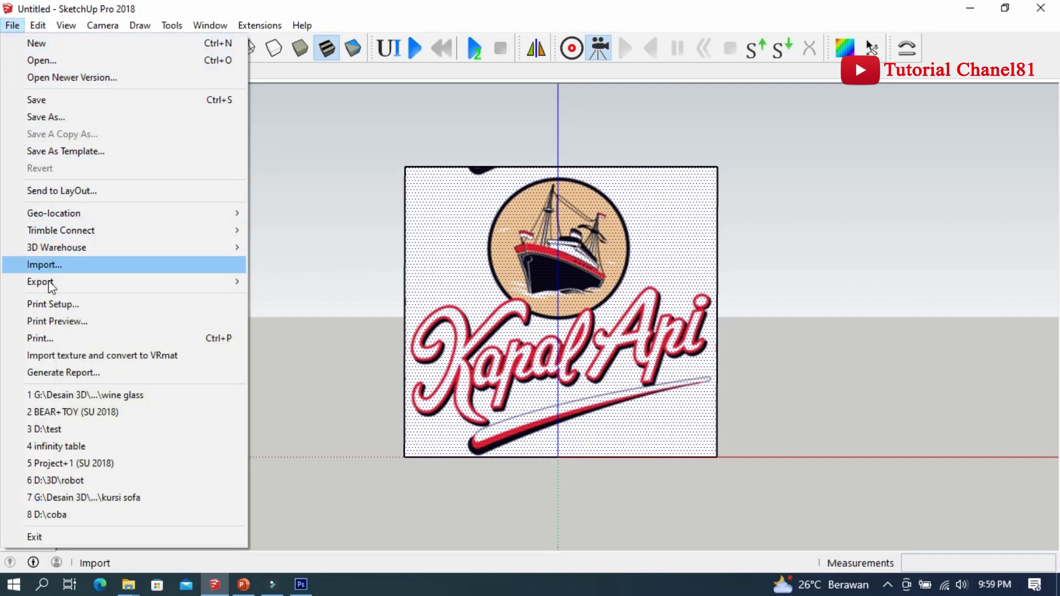
Import logo 2 with Use Image As: Texture, anchored at the face's bottom-left corner.
click(54, 266)
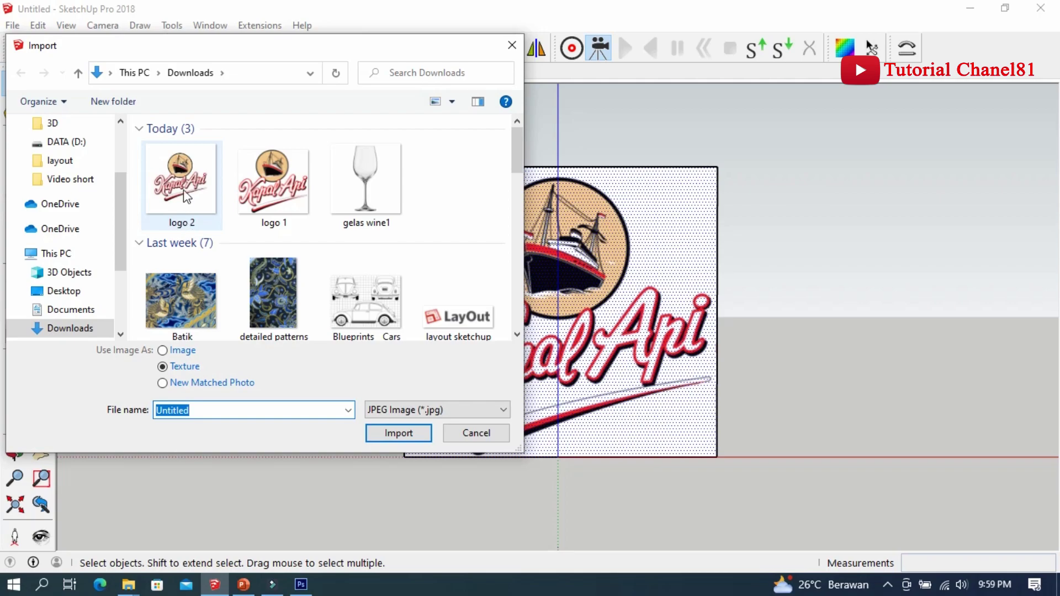
click(186, 196)
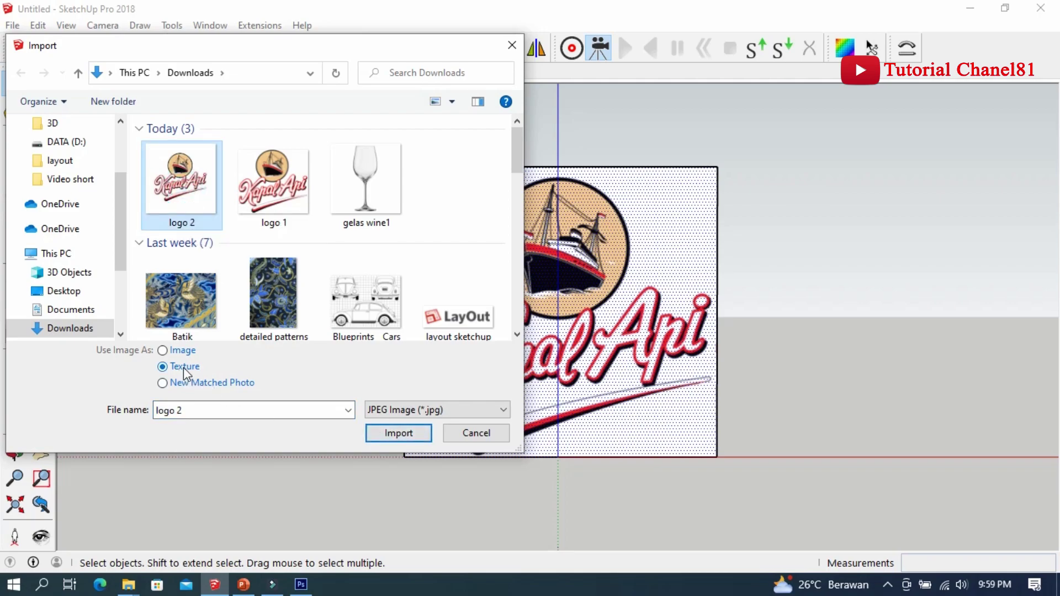
click(397, 434)
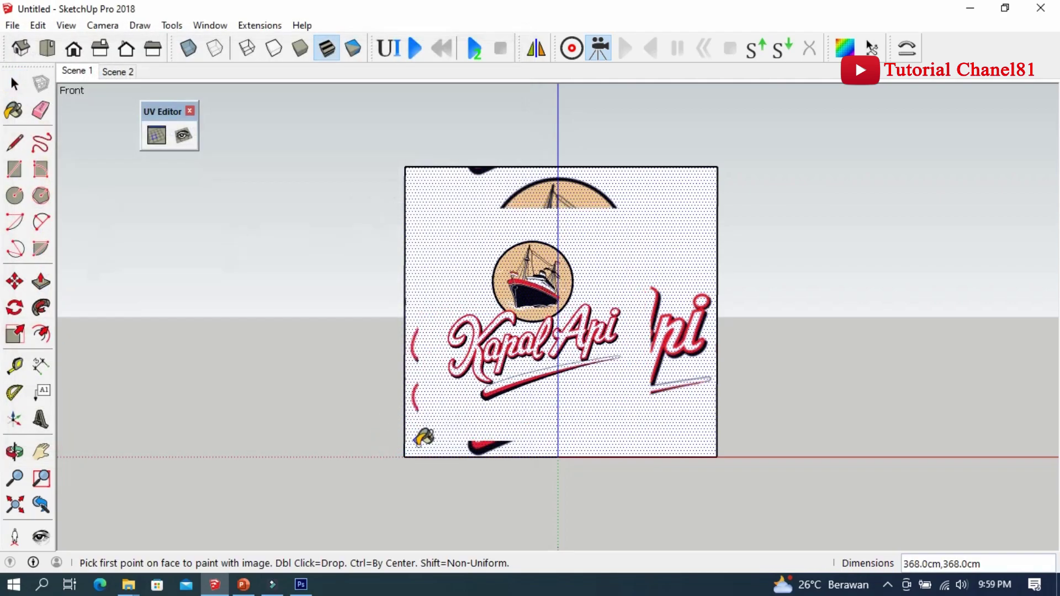
click(404, 457)
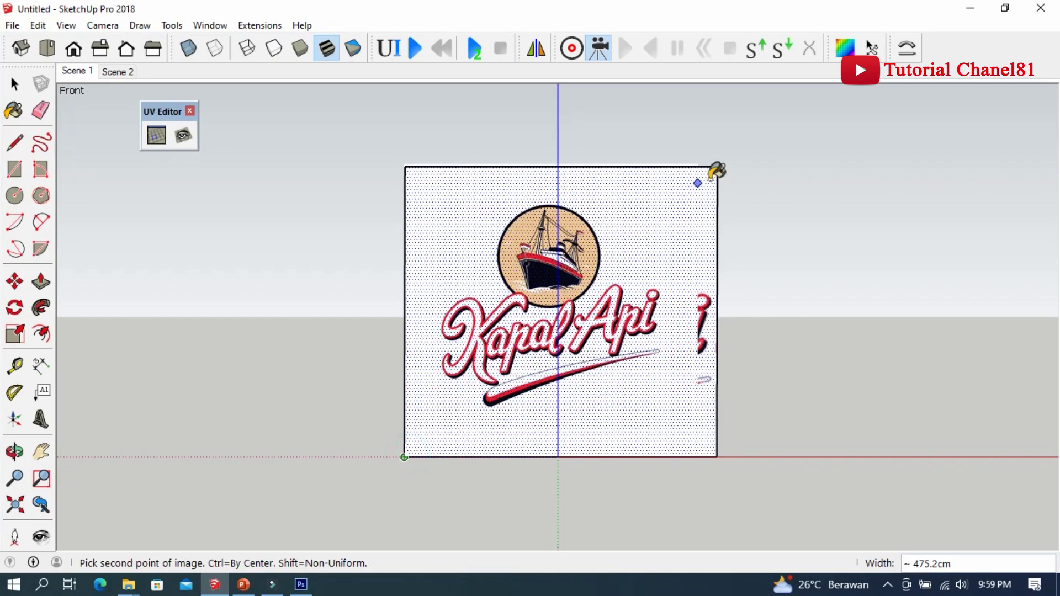
Stretch logo 2 to the panel's top-right corner, then nudge the texture slightly down-right.
click(717, 167)
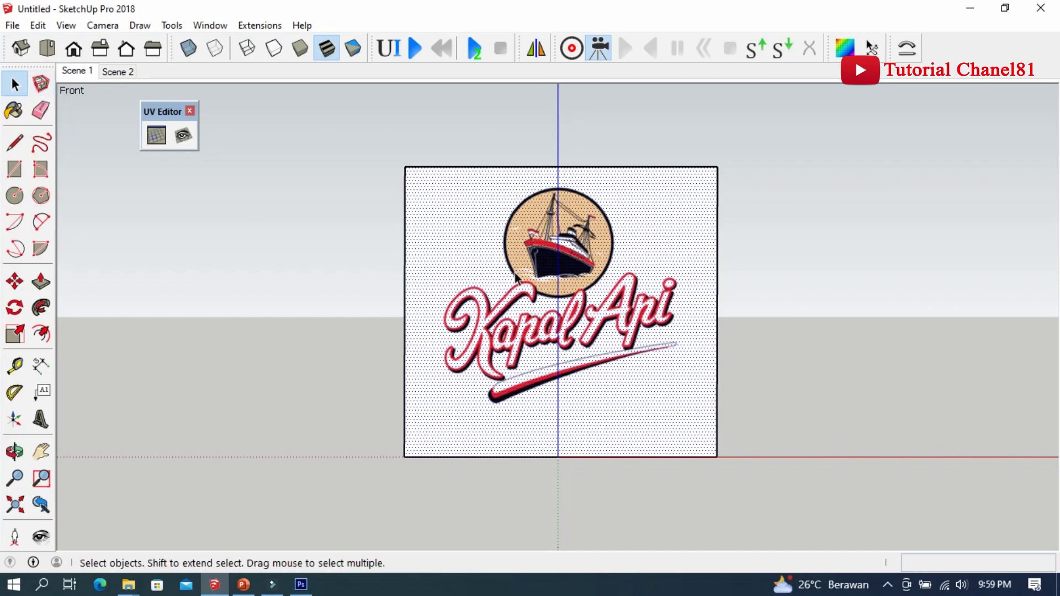
right_click(545, 347)
mouse_move(578, 217)
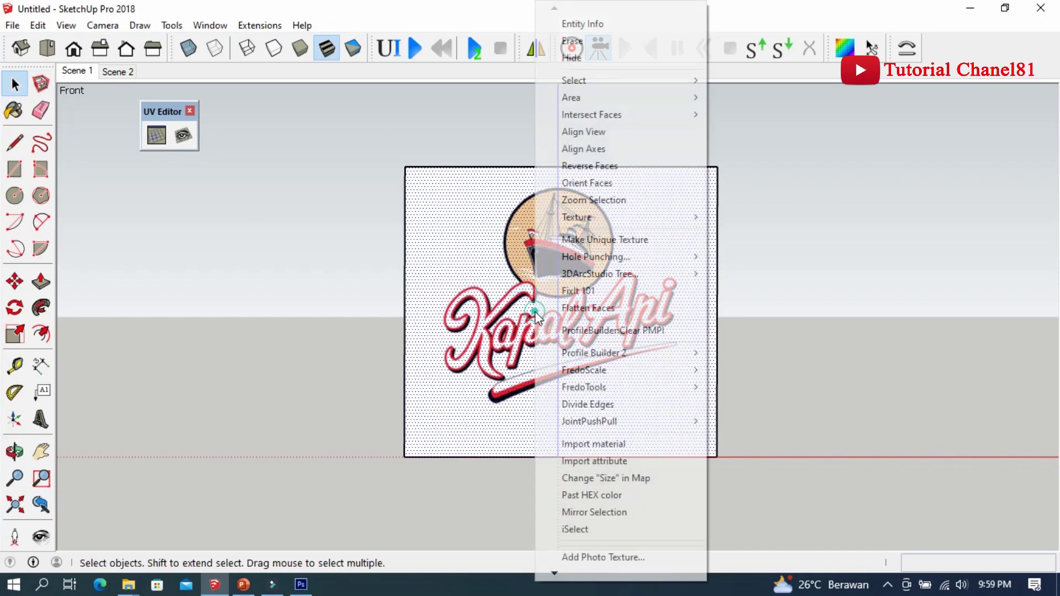
click(767, 219)
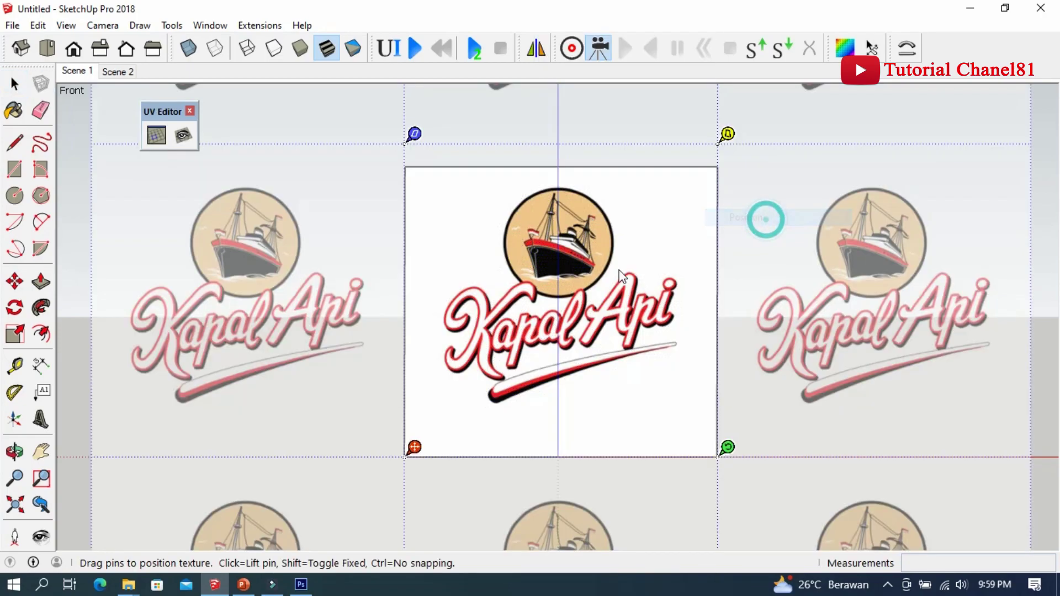
drag(414, 447, 417, 464)
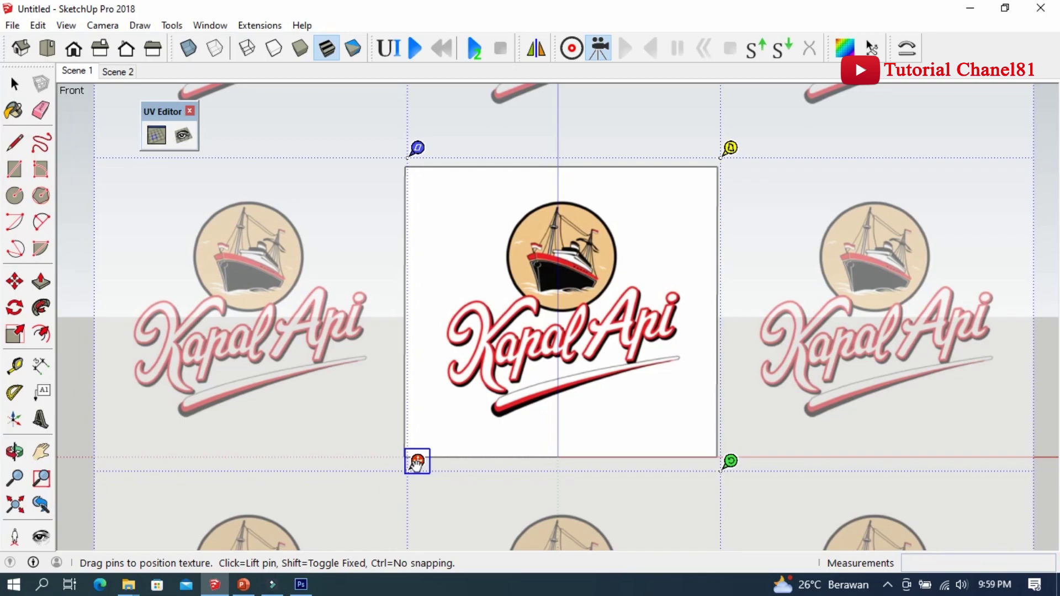
click(1021, 251)
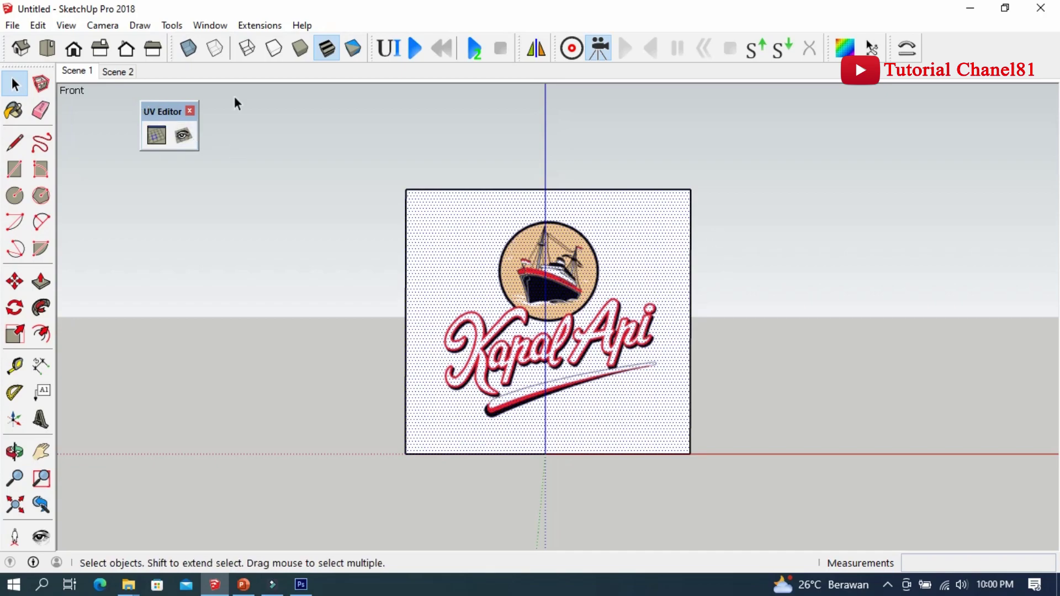
Switch to the Scene 2 view and select the curved logo panel.
click(116, 73)
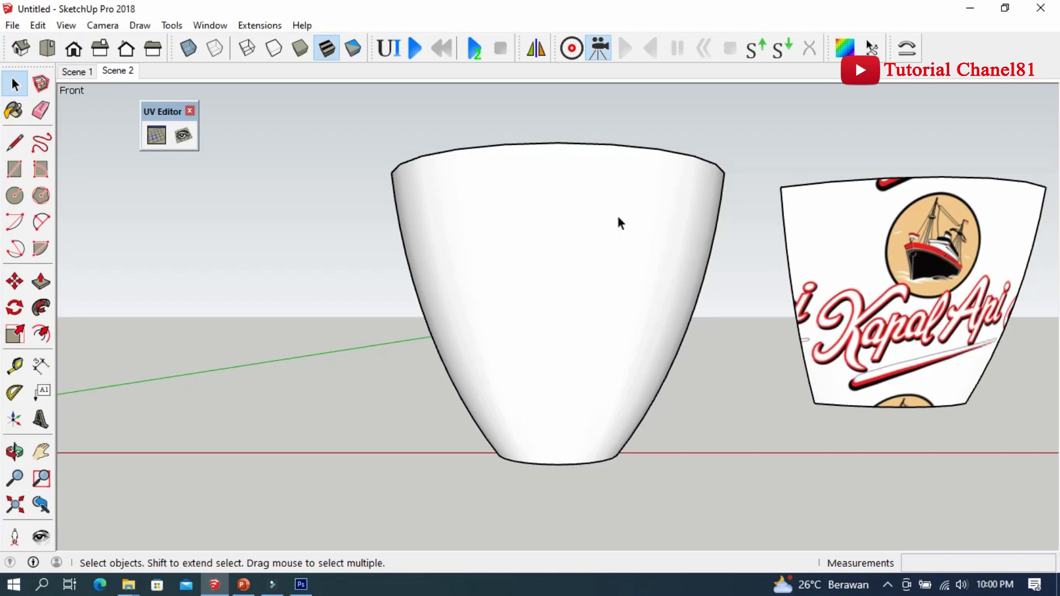
click(871, 266)
scroll(287, 279, down, 3)
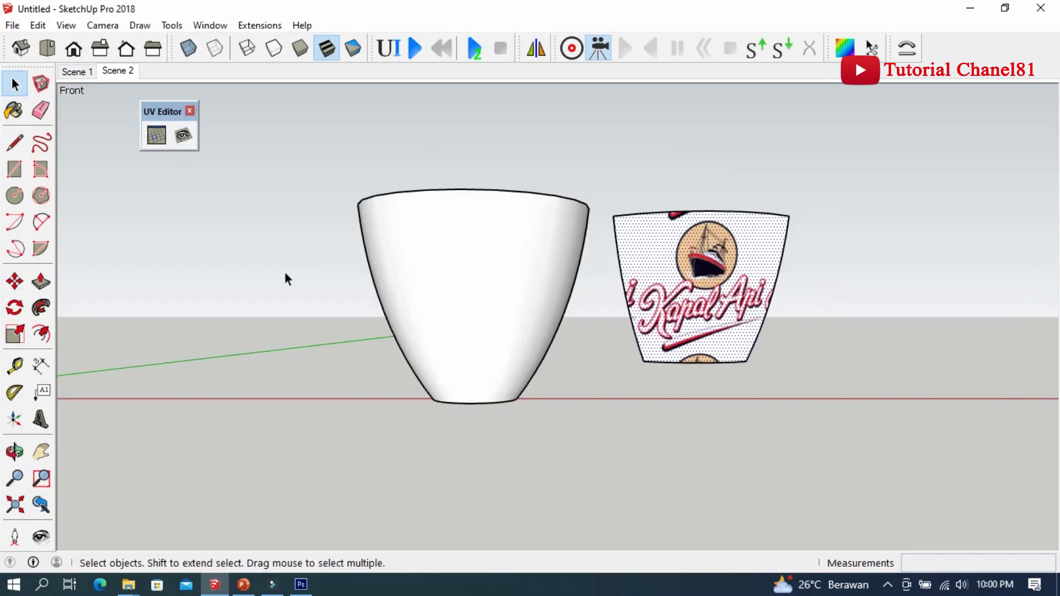
scroll(331, 271, down, 2)
scroll(438, 265, up, 3)
scroll(552, 280, up, 2)
scroll(551, 275, up, 1)
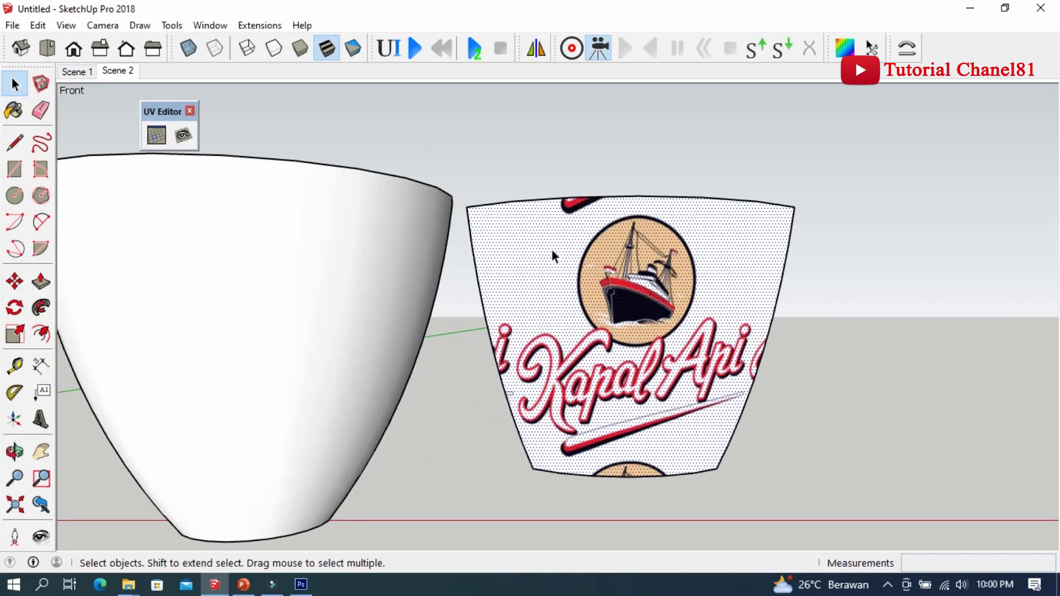
Import logo 2 as a texture, placed at the panel's lower-left corner.
click(14, 27)
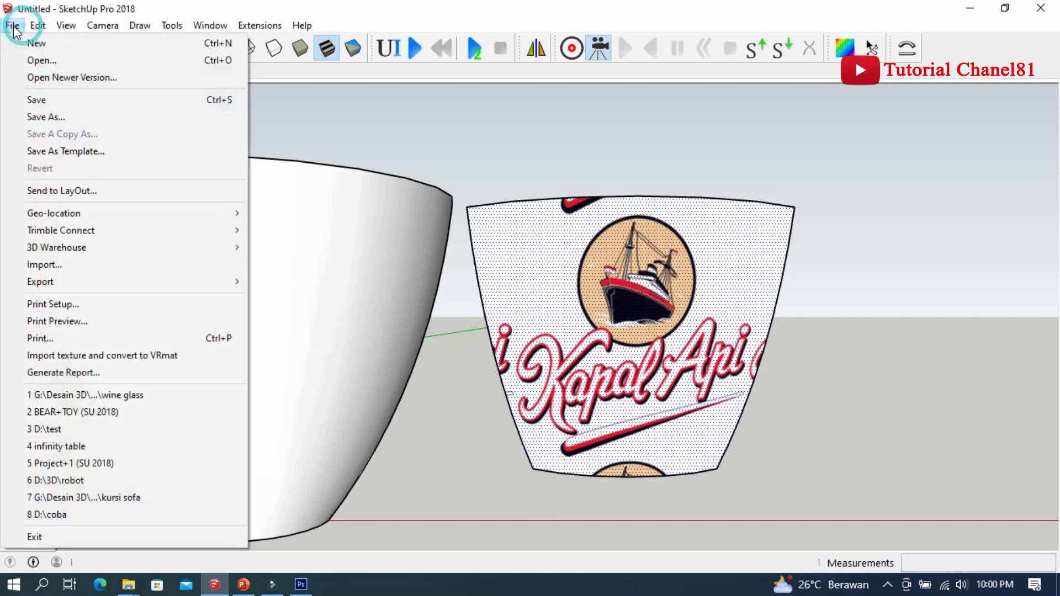
click(30, 267)
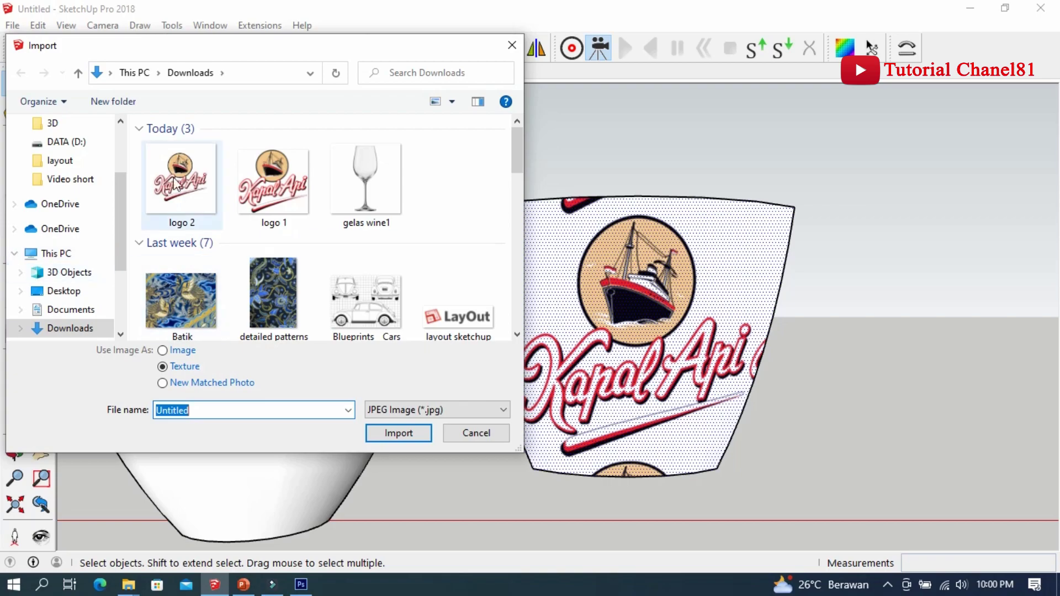
click(181, 195)
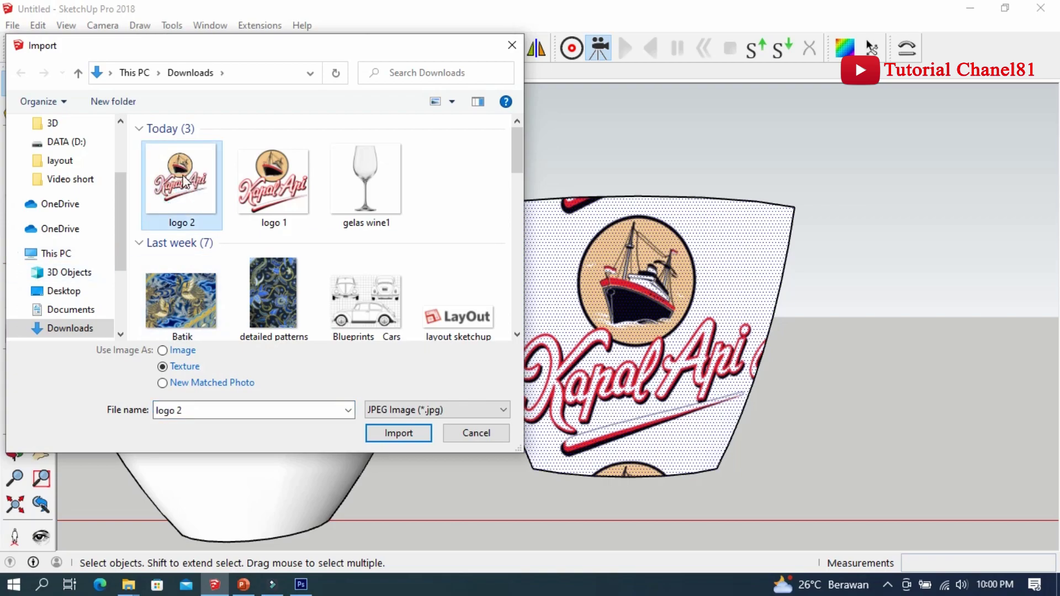
click(407, 434)
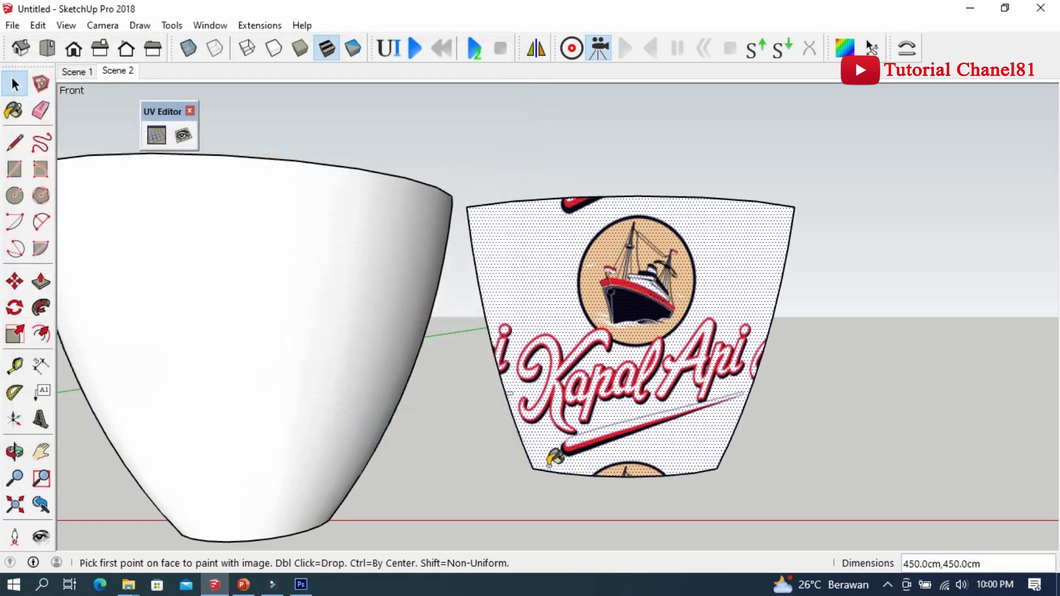
click(552, 457)
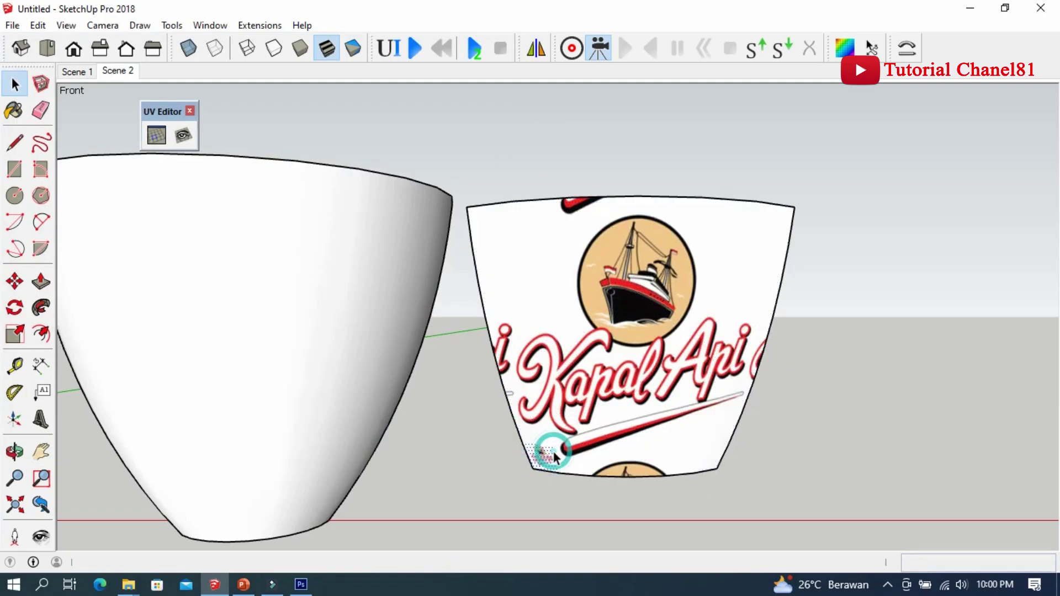
Sample the logo 2 material from the small imported patch.
click(13, 111)
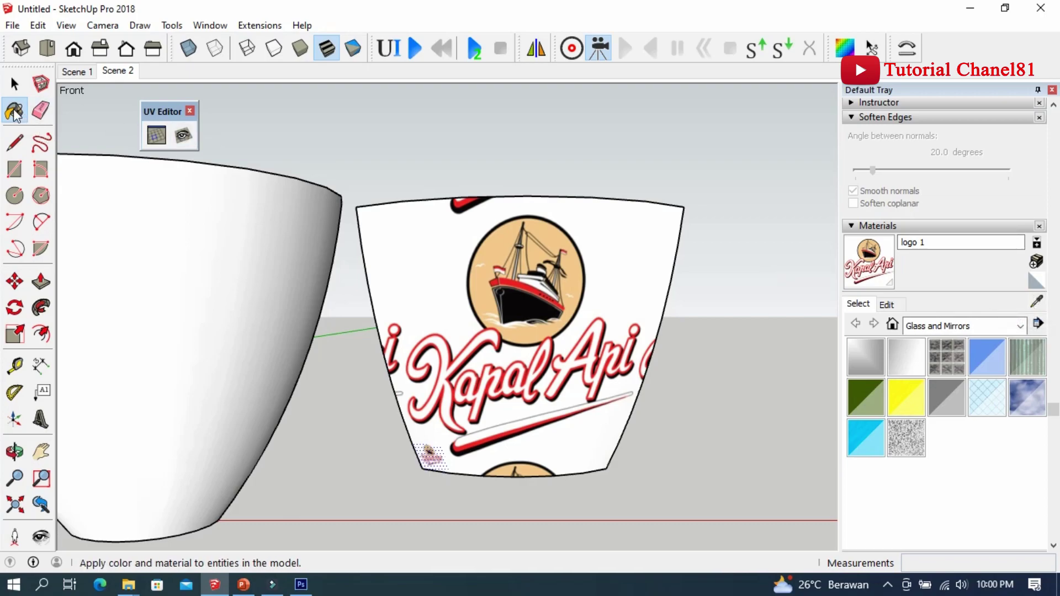
click(1038, 302)
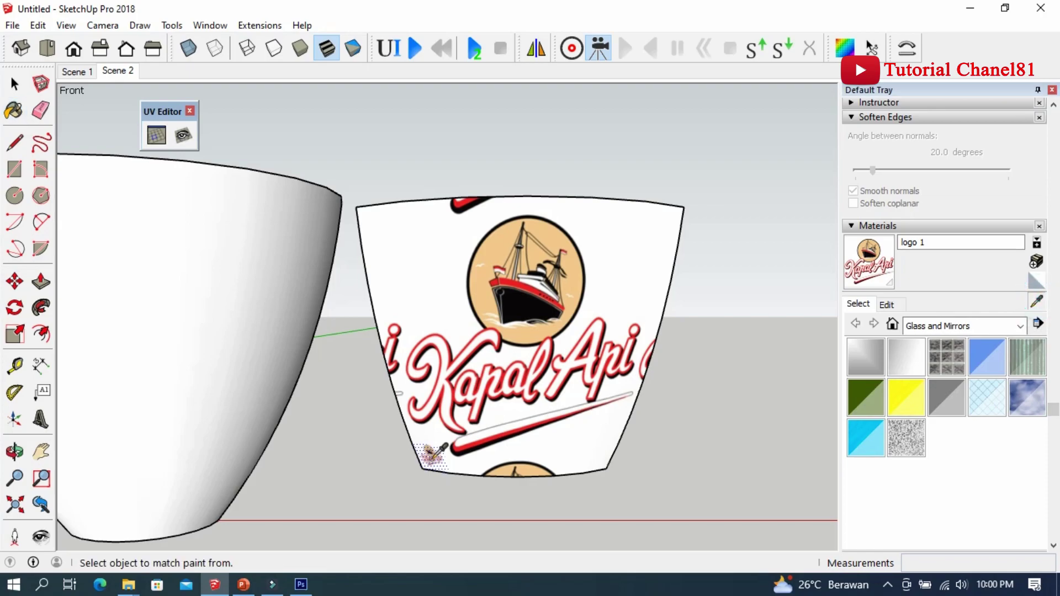
scroll(433, 454, up, 2)
scroll(435, 442, up, 2)
scroll(437, 428, up, 2)
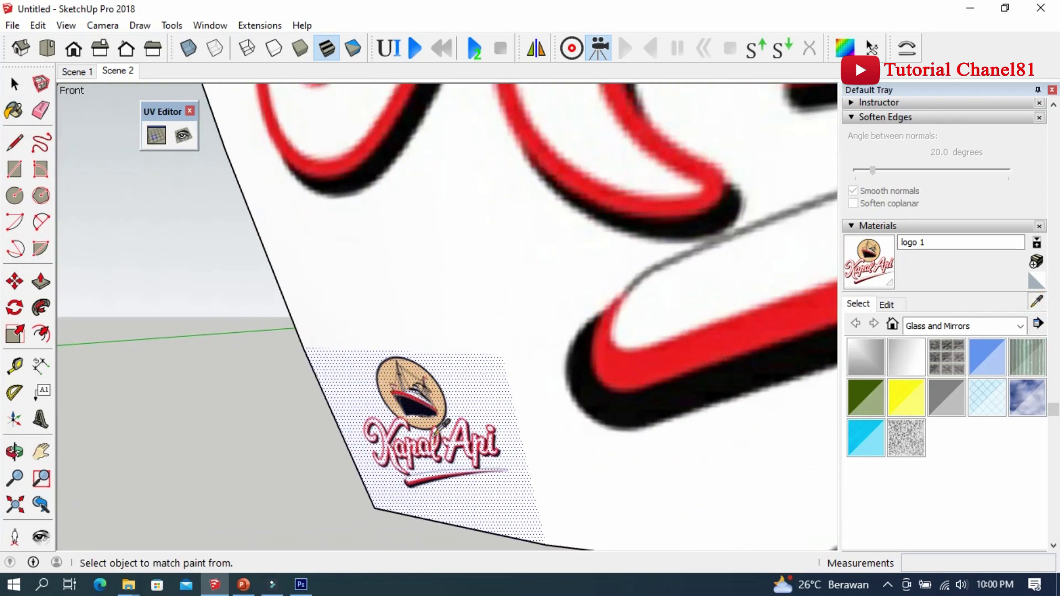
click(436, 424)
scroll(437, 428, down, 2)
scroll(433, 434, down, 2)
scroll(433, 445, down, 2)
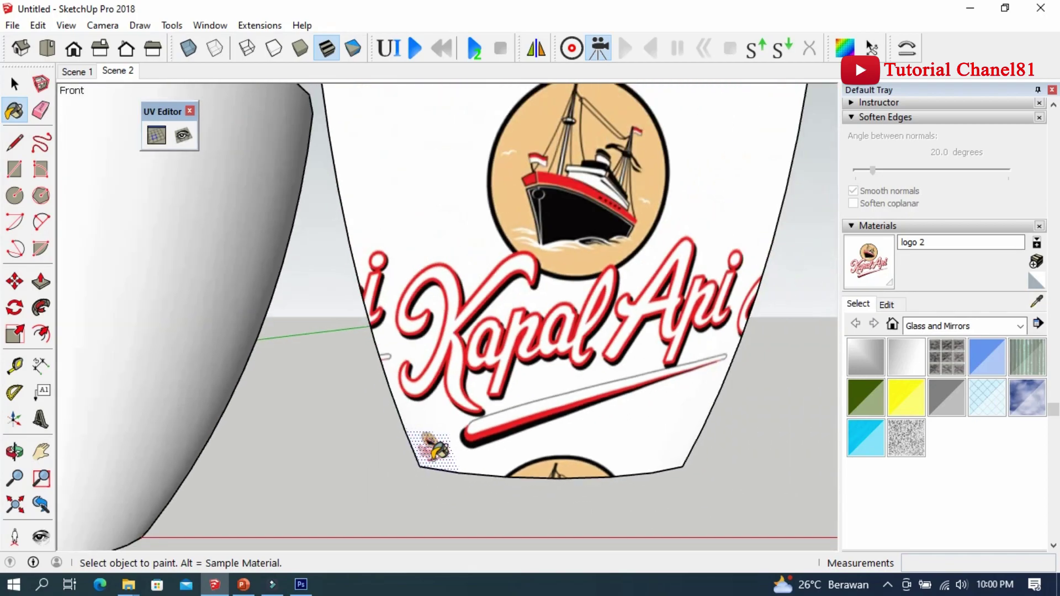
scroll(466, 460, down, 1)
Select the panel face and repaint it with the logo 2 material.
click(14, 84)
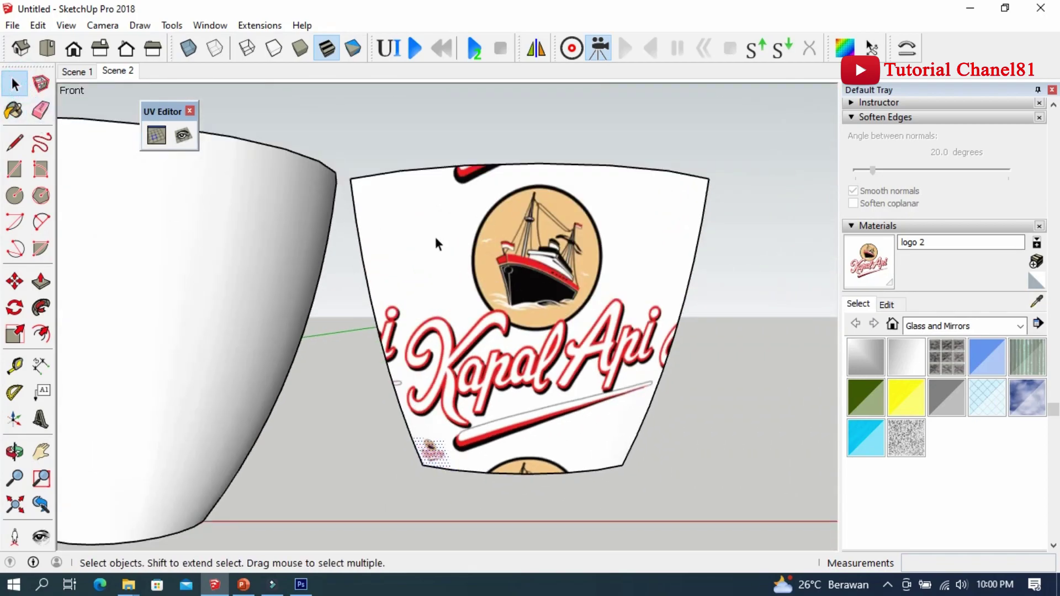
click(436, 237)
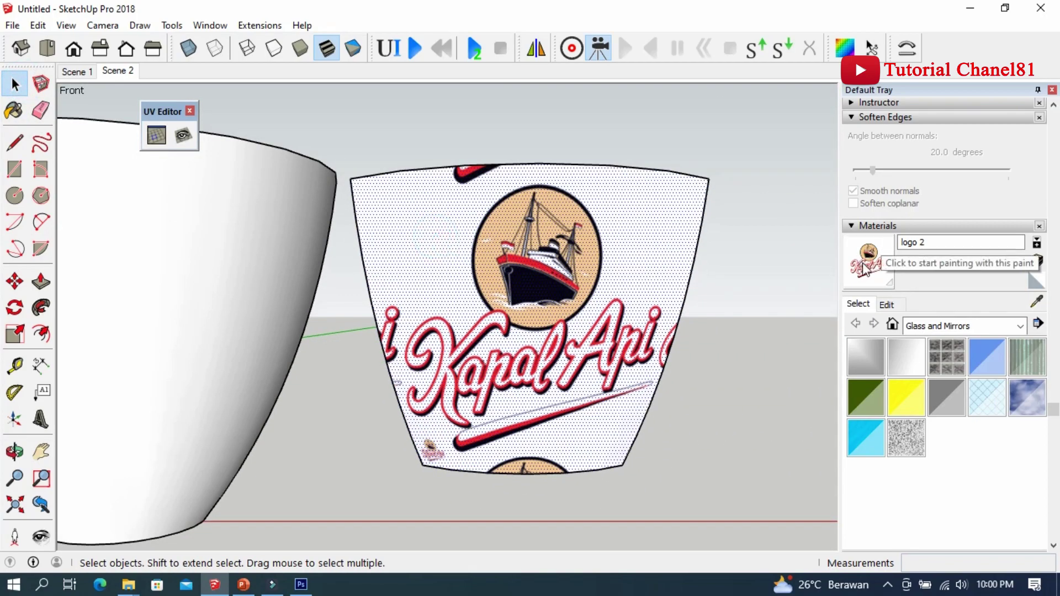
click(1037, 301)
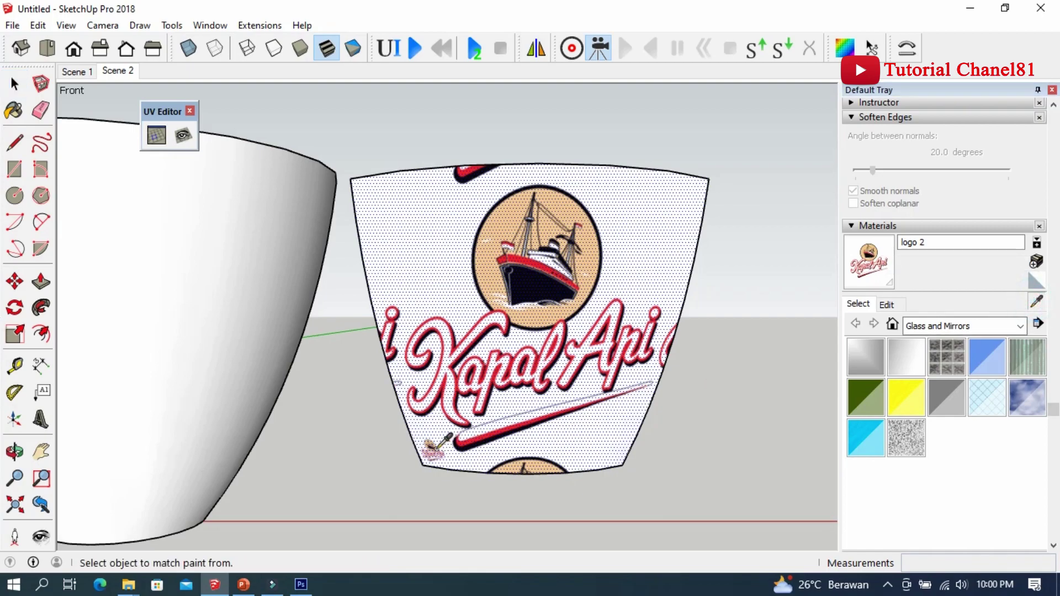
click(428, 449)
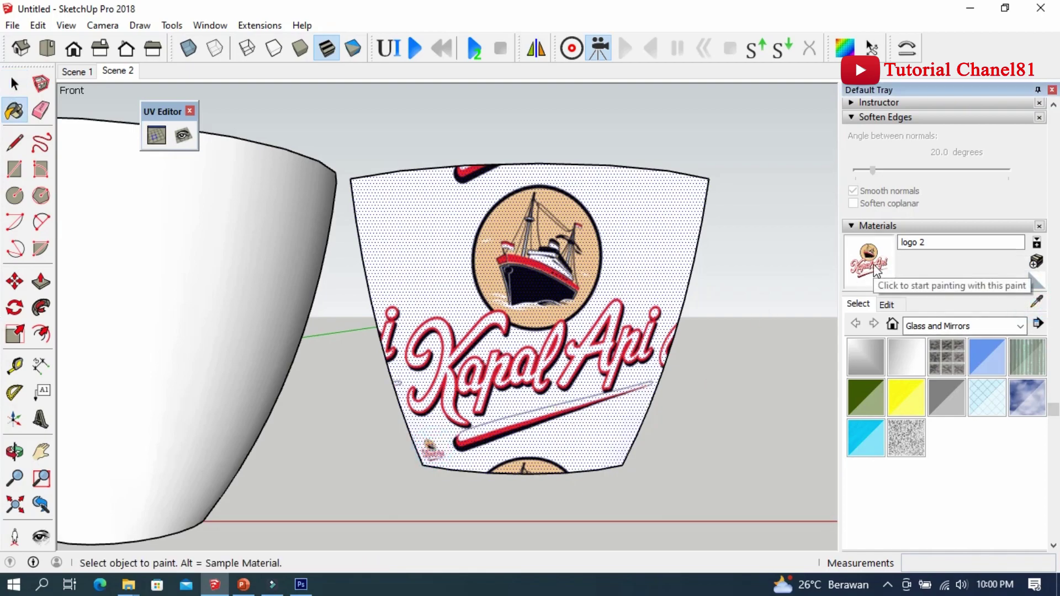
click(566, 290)
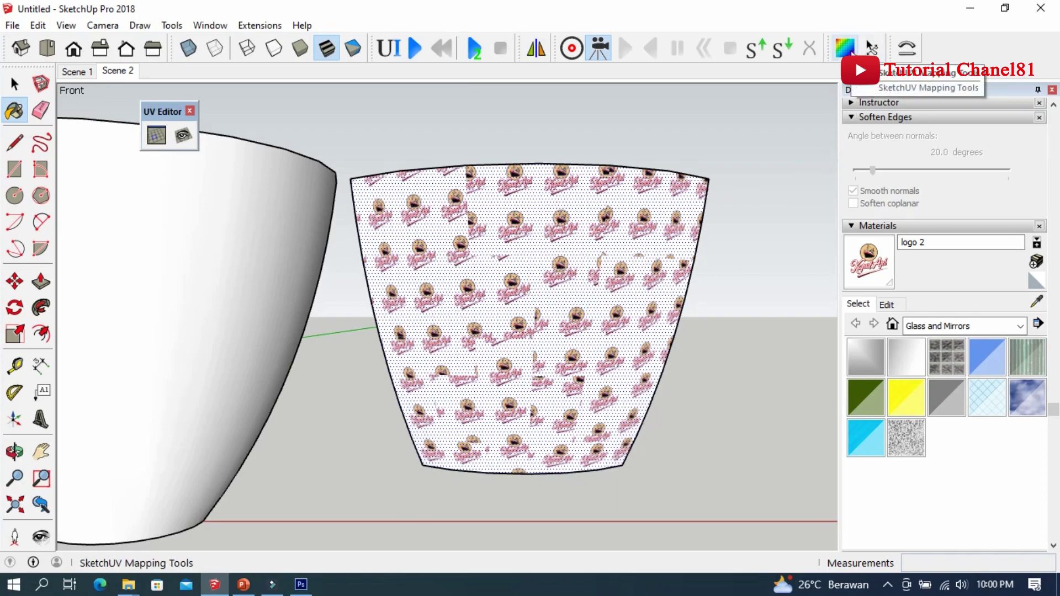
Remap the panel texture with SketchUV so one large Kapal Api logo covers it.
click(851, 52)
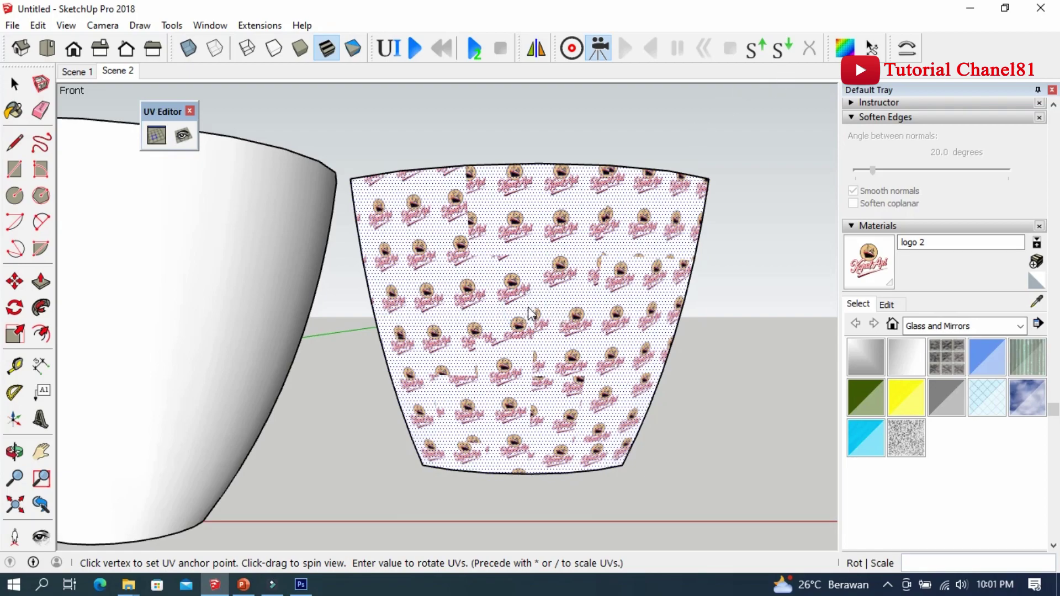
click(531, 313)
click(537, 297)
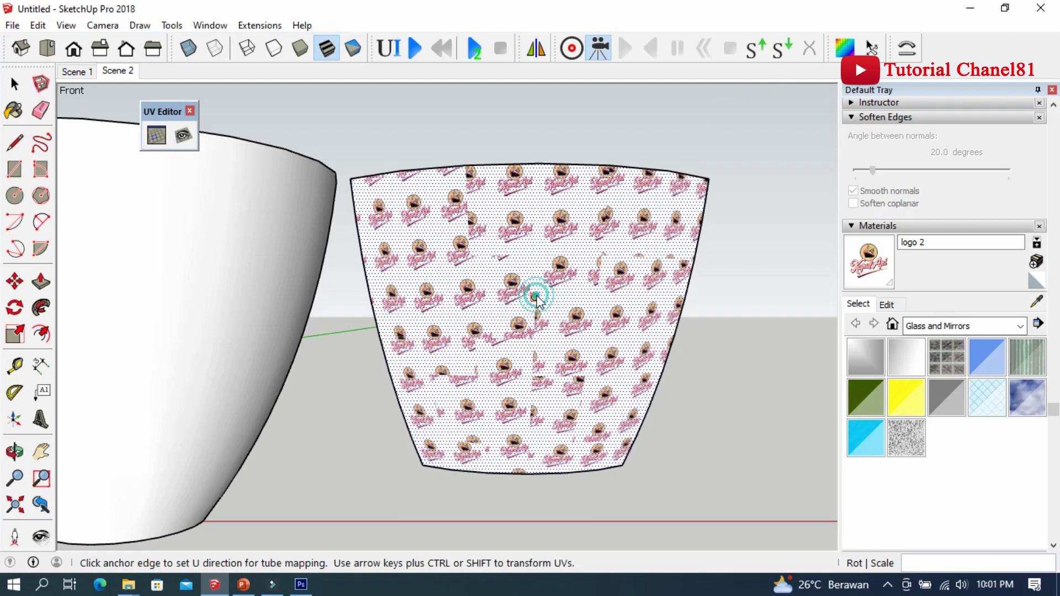
right_click(536, 298)
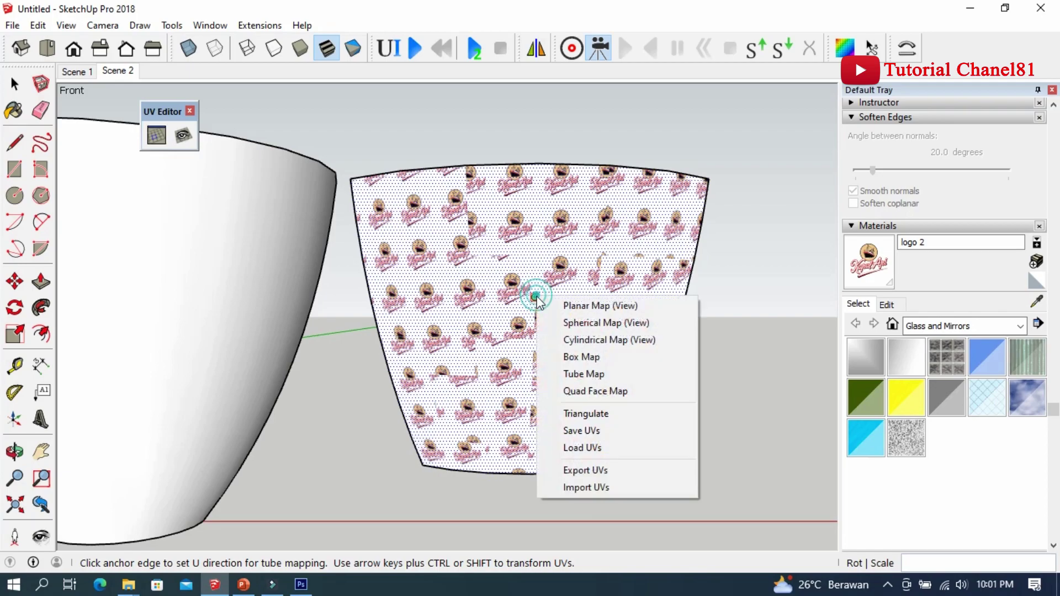
click(565, 312)
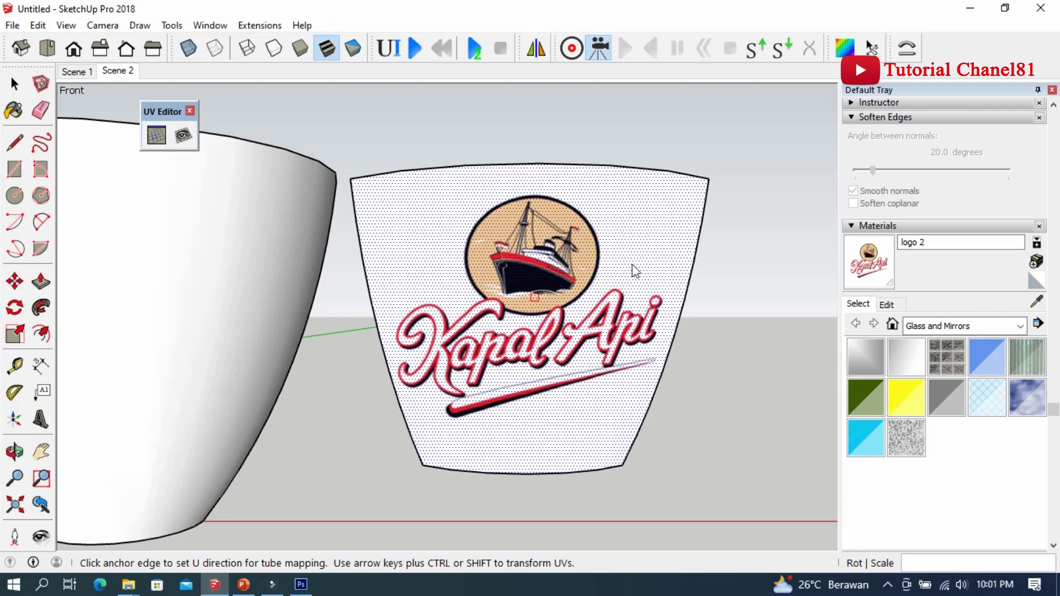
click(13, 86)
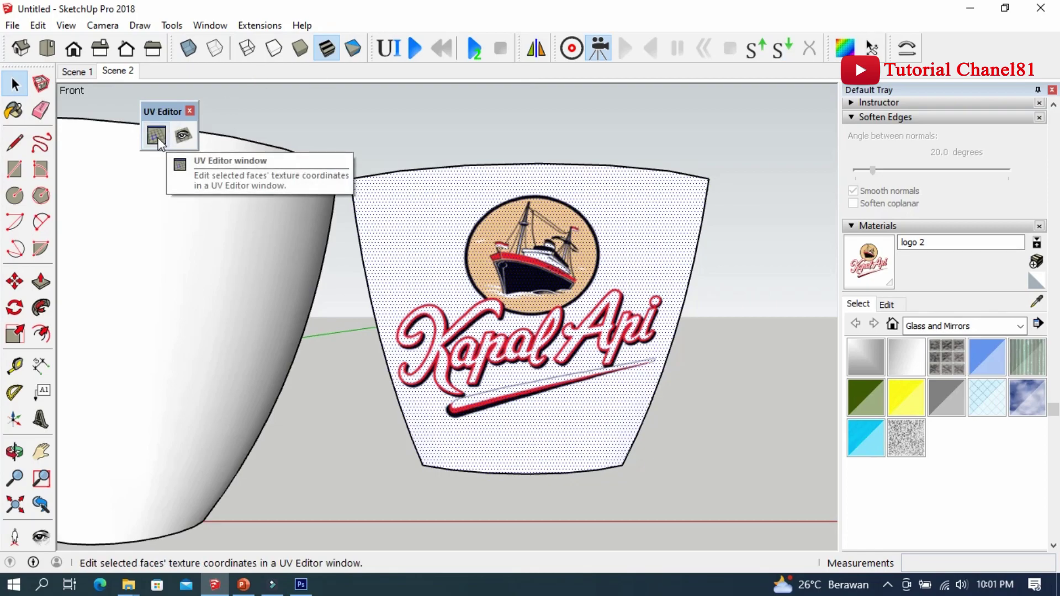
In the UV Editor, select all UV points and scale the grid from its top-left corner.
click(156, 135)
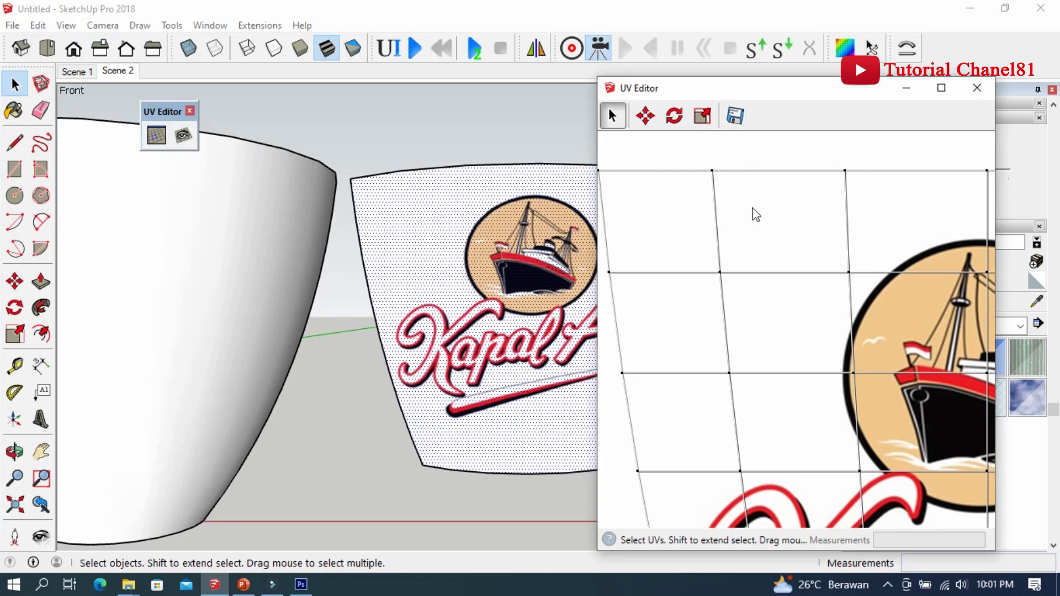
scroll(756, 214, down, 2)
scroll(632, 182, down, 2)
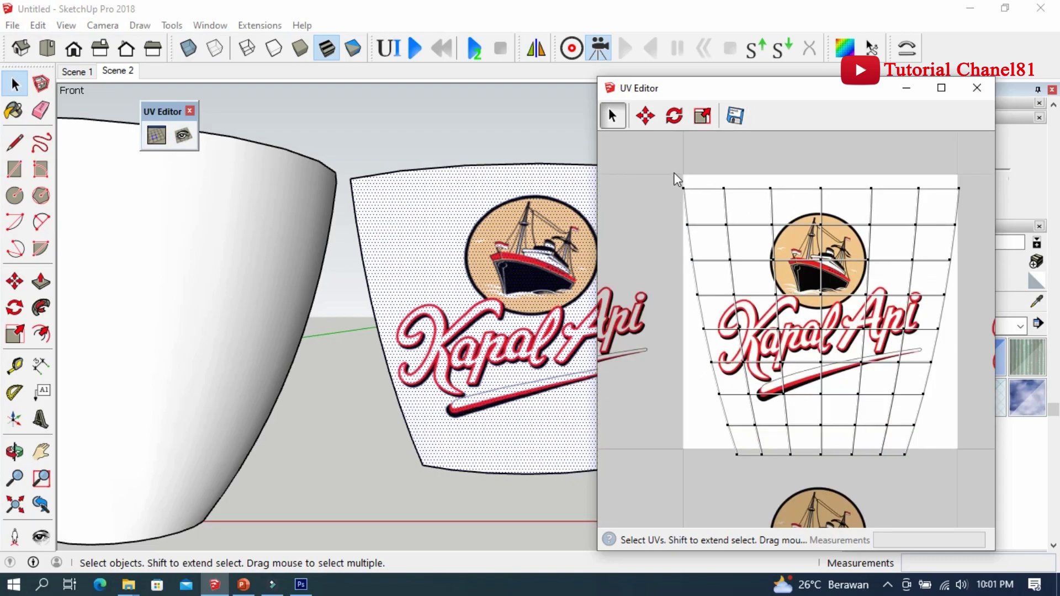
click(704, 124)
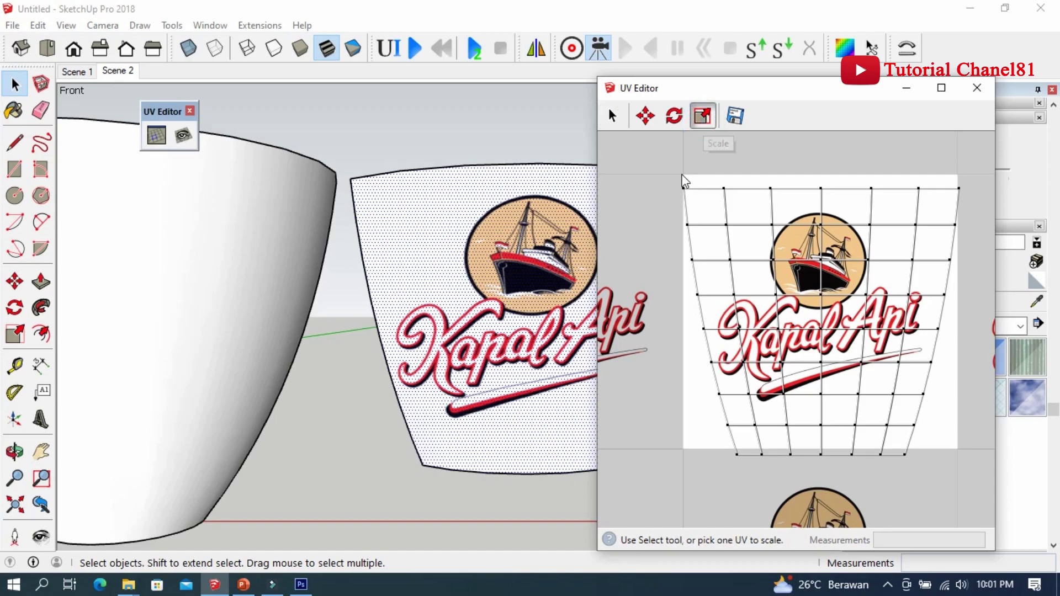
click(685, 185)
click(611, 115)
mouse_move(670, 159)
mouse_down()
mouse_move(924, 395)
mouse_move(976, 495)
mouse_up()
click(702, 116)
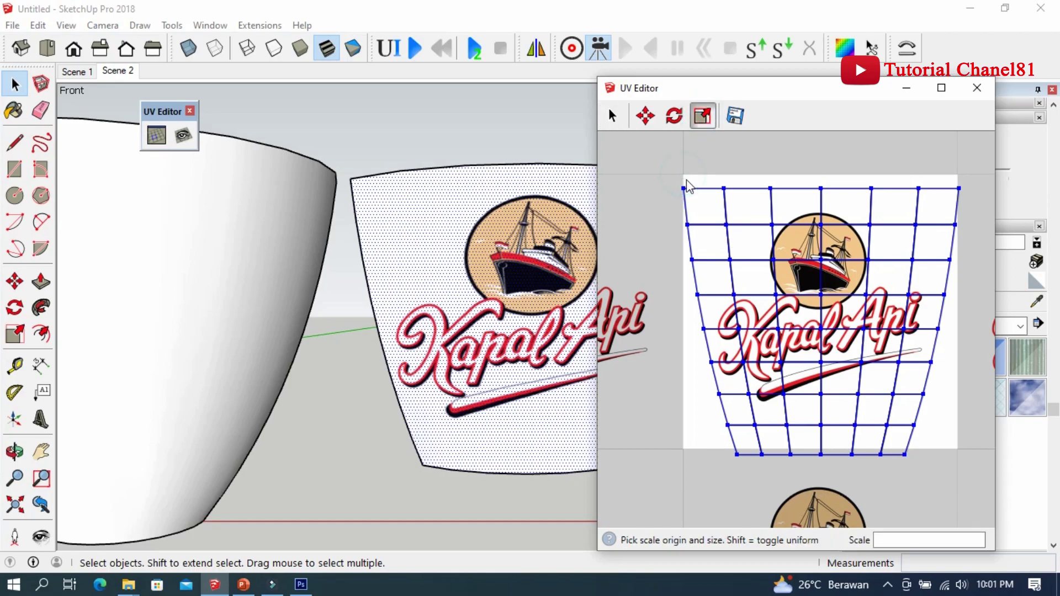
click(685, 190)
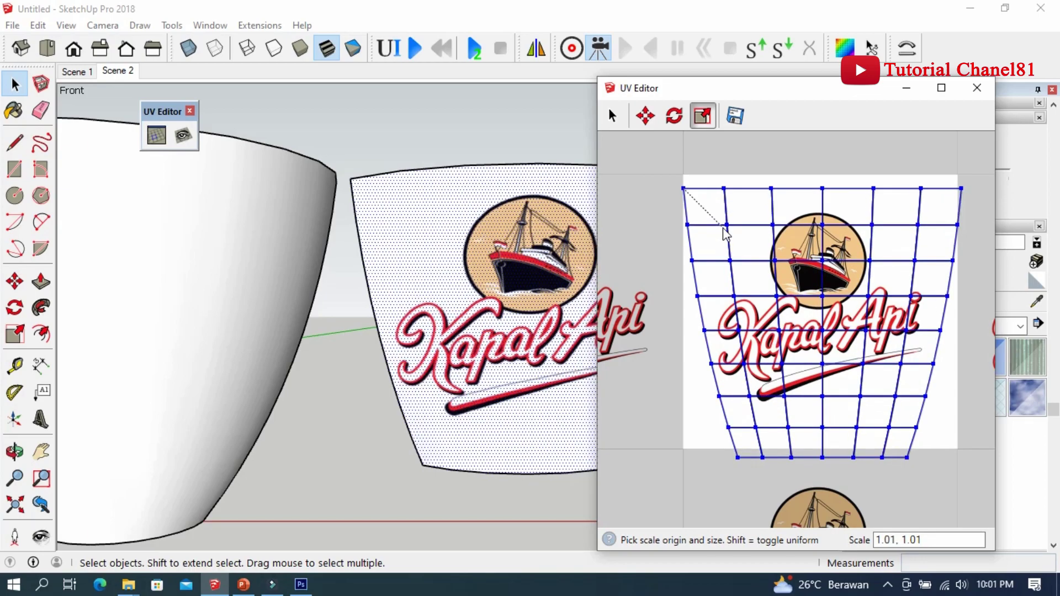
click(726, 235)
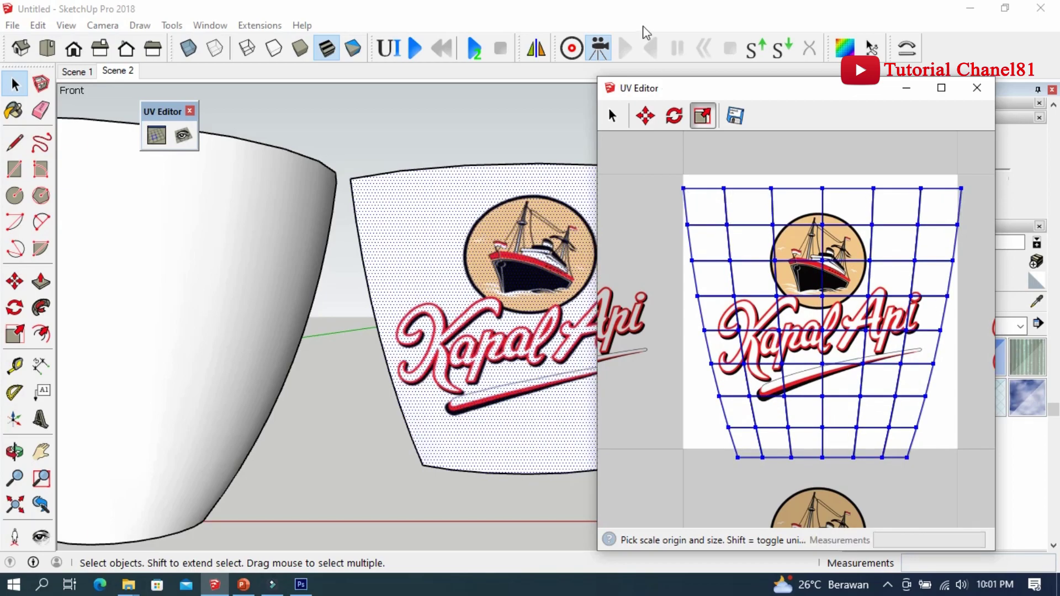
Shift the UV grid to recentre the logo, then close the UV Editor.
click(645, 116)
click(781, 188)
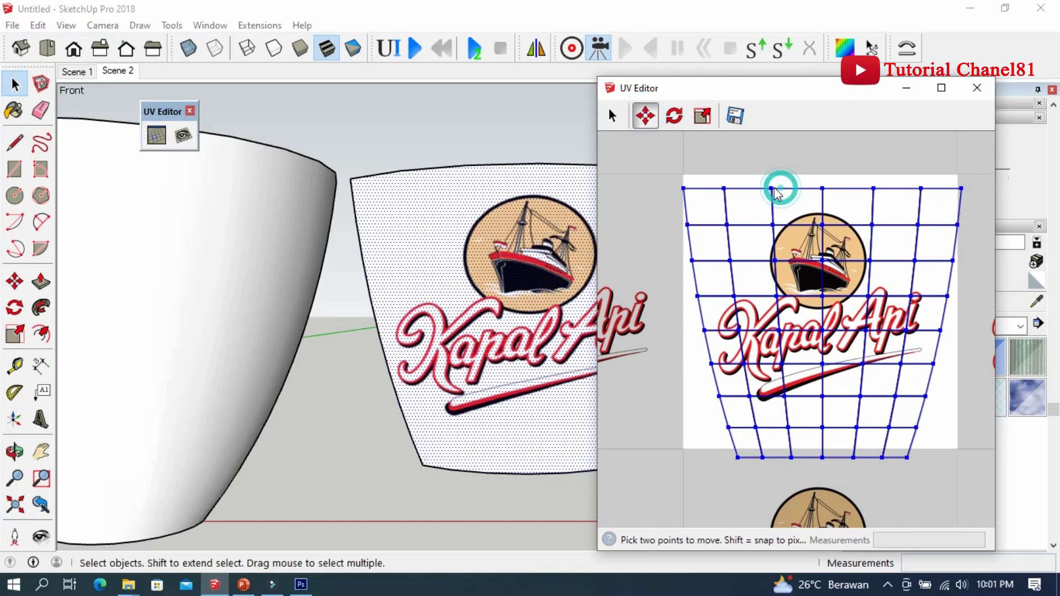
click(765, 186)
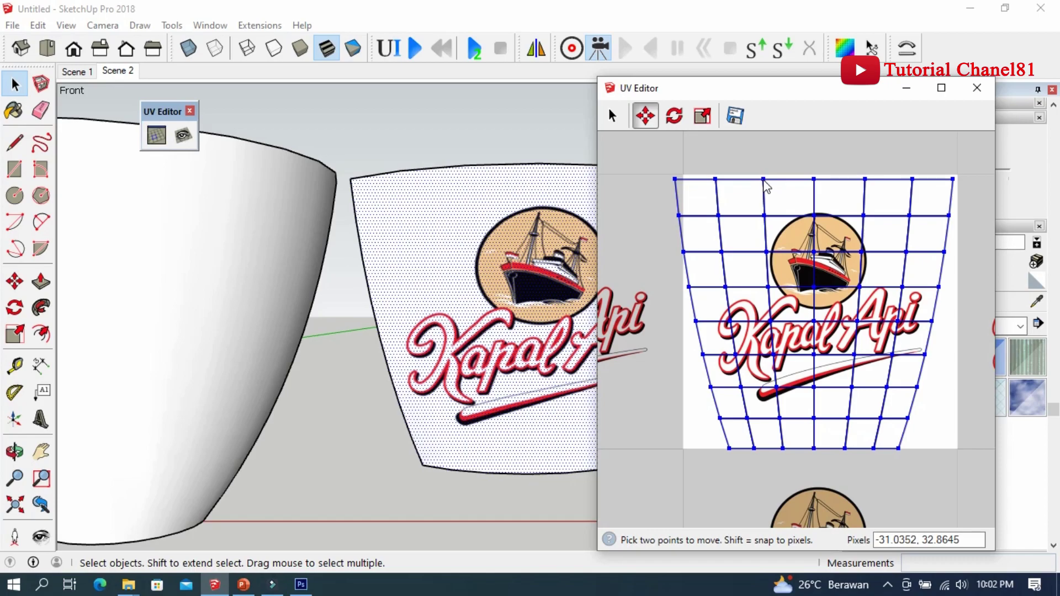
click(766, 187)
click(610, 110)
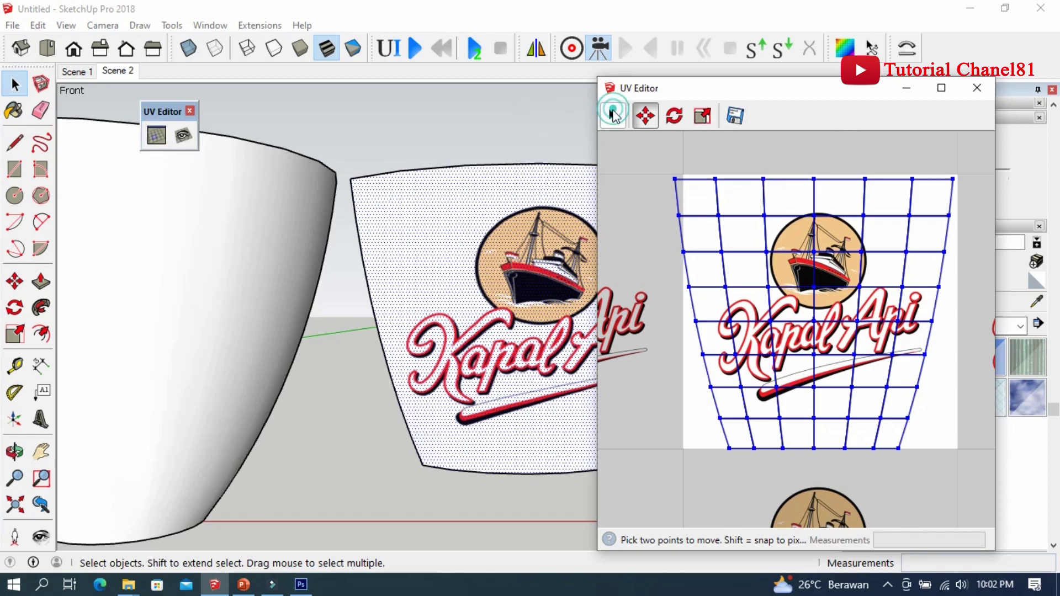
click(977, 89)
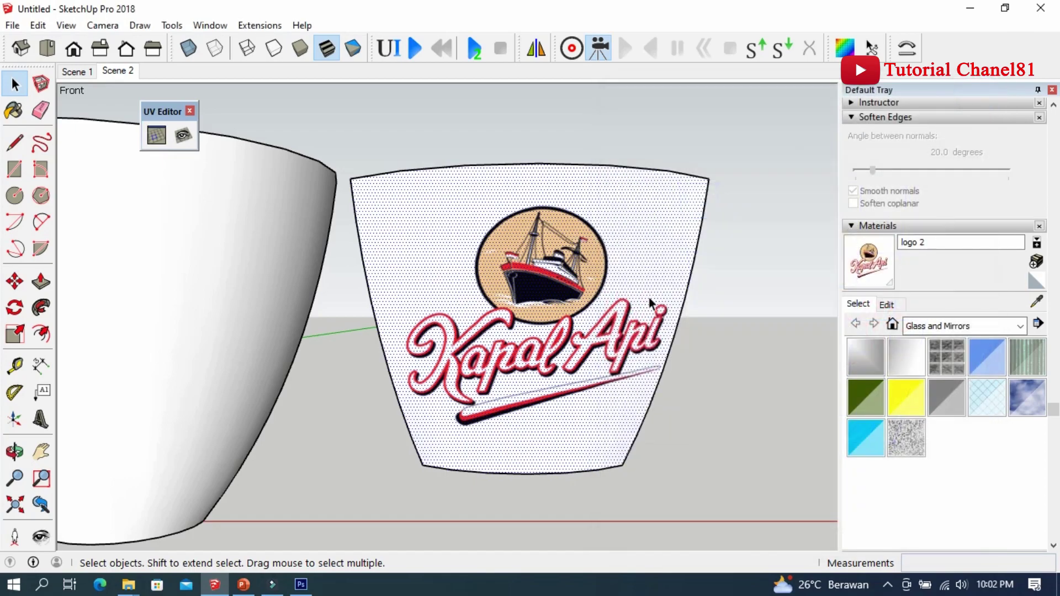
Move the logo panel by its bottom edge onto the centre of the cup's front.
scroll(680, 248, down, 3)
scroll(700, 298, down, 2)
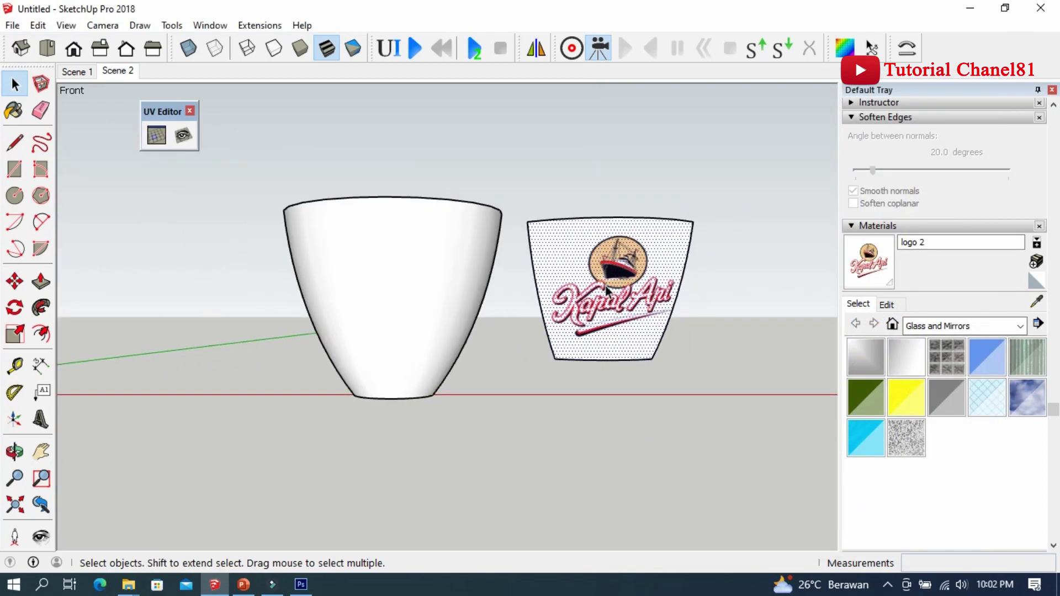
click(15, 281)
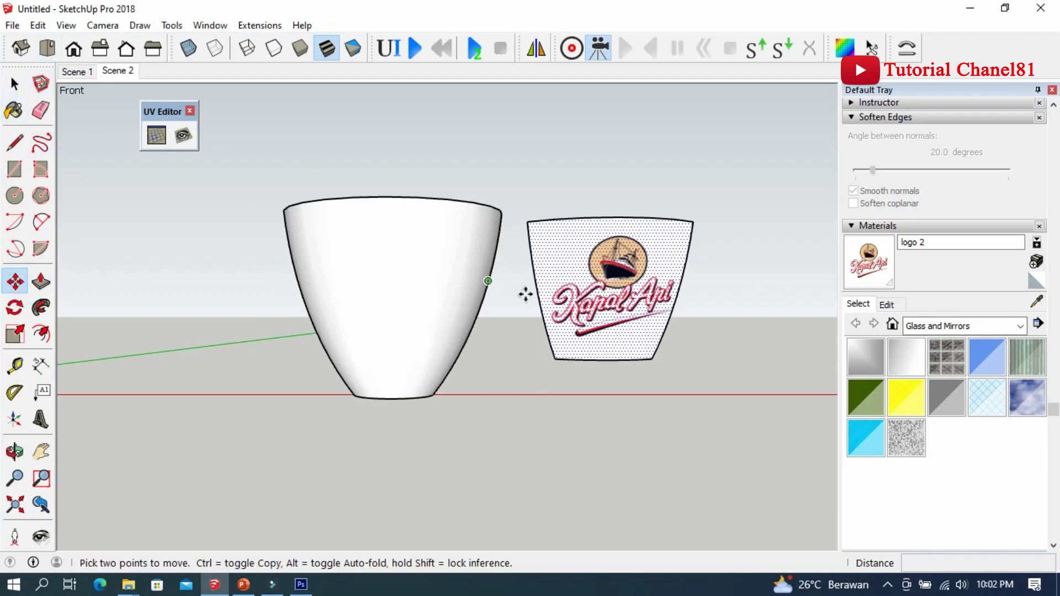
click(605, 362)
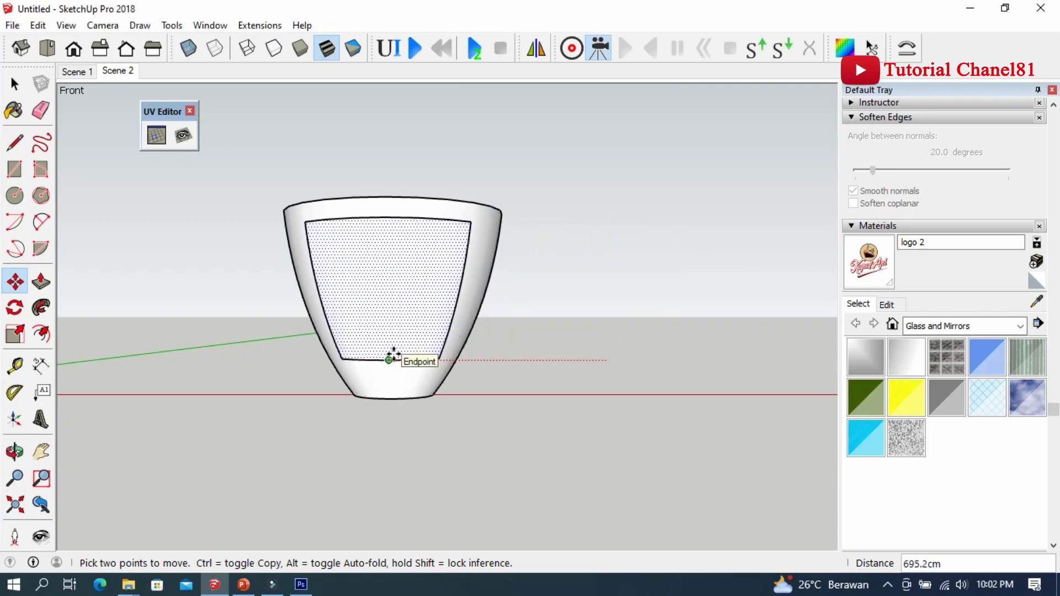
click(392, 359)
key(space)
click(177, 194)
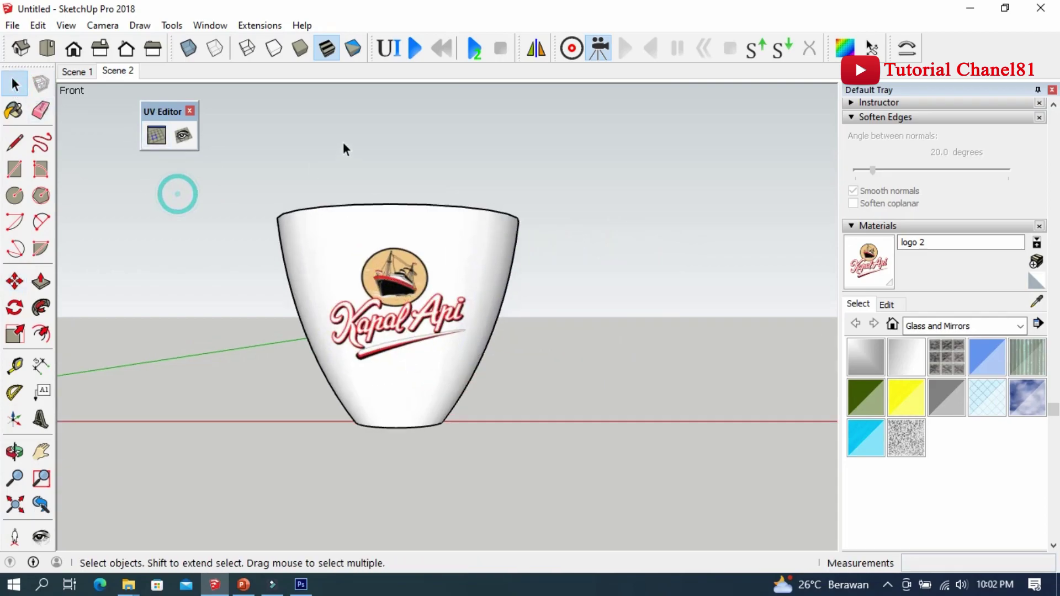
scroll(343, 146, up, 3)
mouse_move(416, 286)
middle_down()
mouse_move(604, 330)
mouse_move(751, 302)
mouse_move(355, 256)
middle_up()
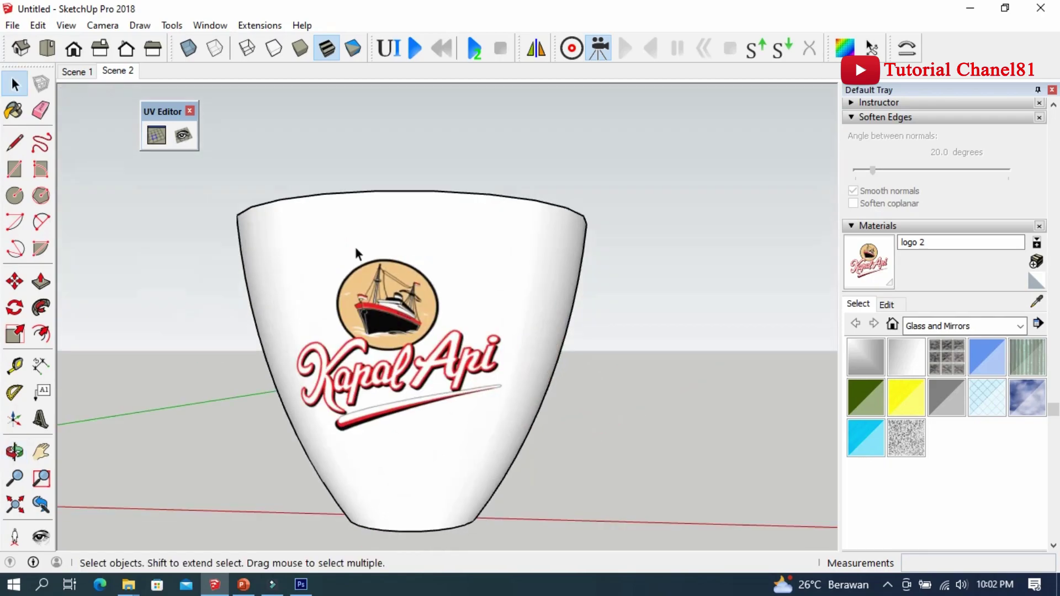
scroll(355, 256, down, 2)
scroll(469, 298, up, 2)
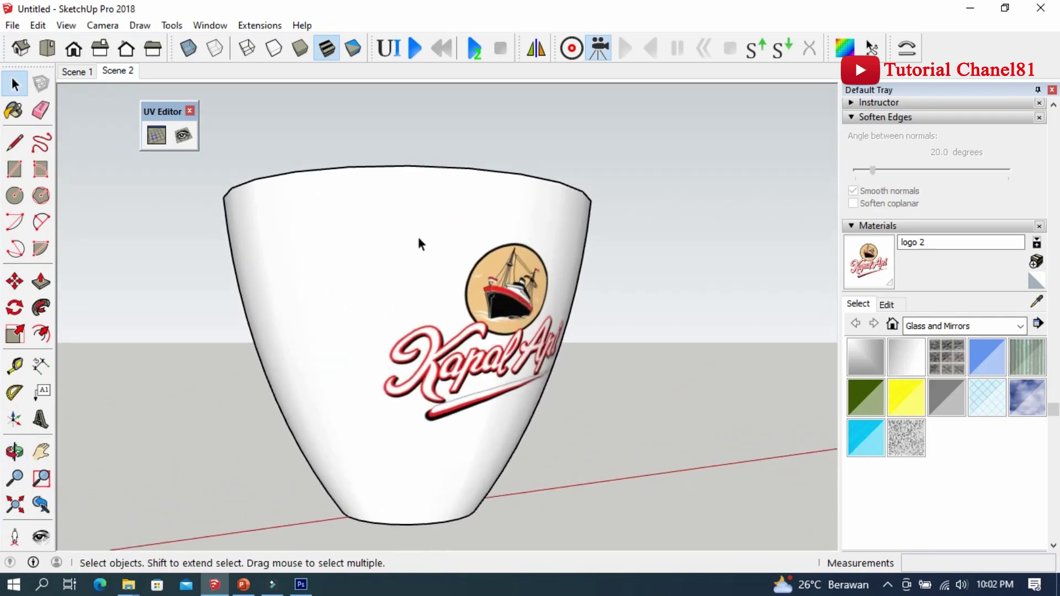
mouse_move(416, 234)
middle_down()
mouse_move(638, 350)
mouse_move(547, 301)
mouse_move(452, 312)
mouse_move(470, 292)
middle_up()
scroll(639, 354, down, 2)
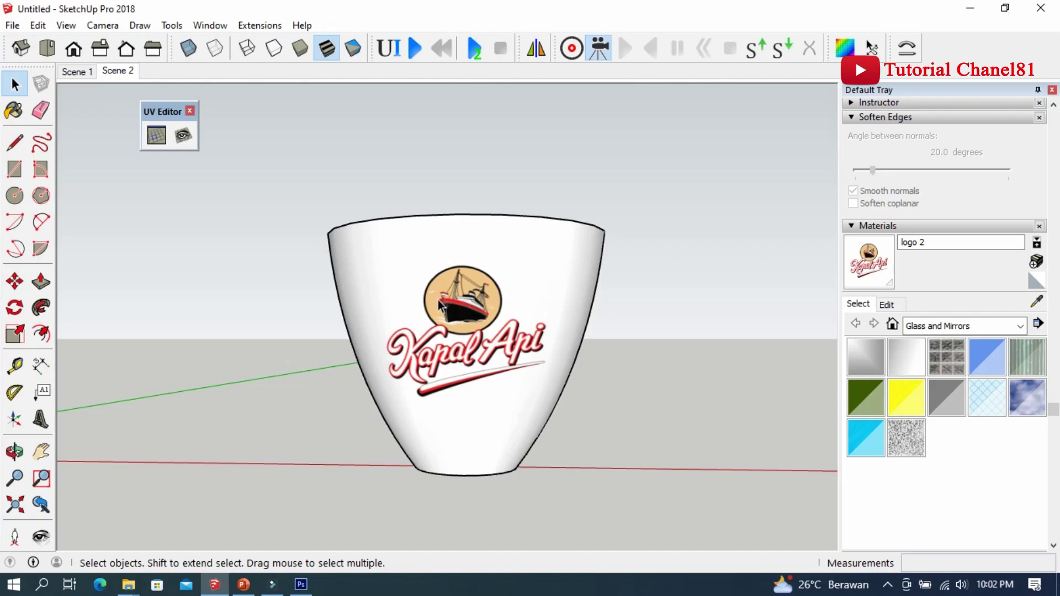
scroll(442, 306, up, 2)
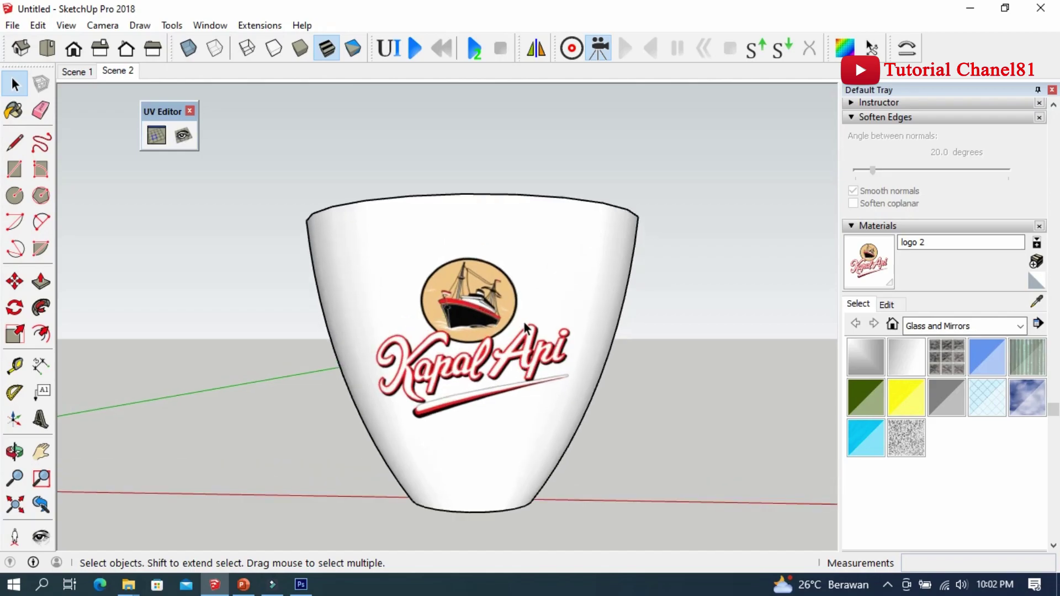